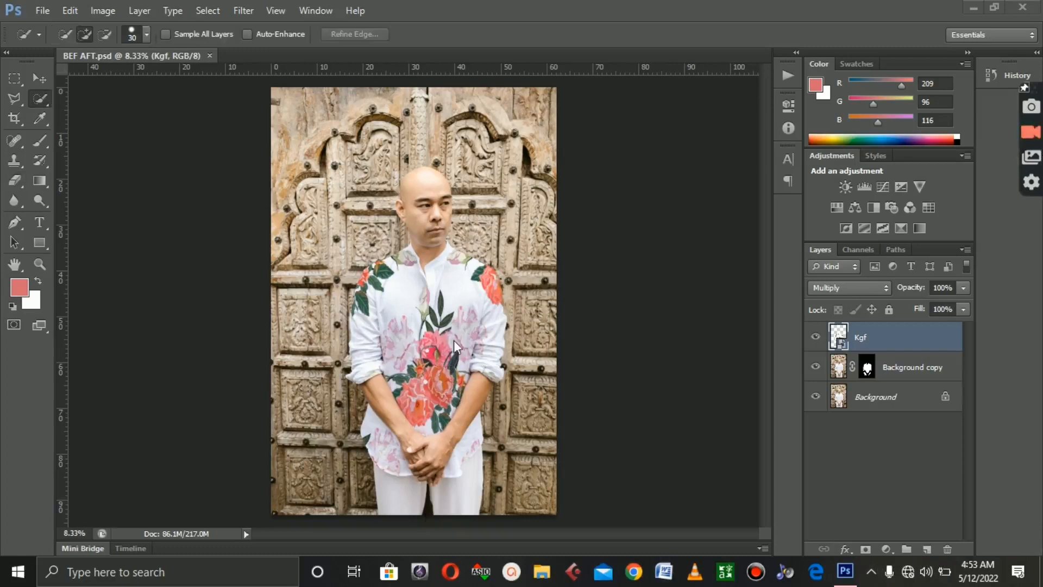
Examine the floral print on the man's shirt up close, comparing it with the Kgf layer hidden and shown.
scroll(450, 334, "up", 3)
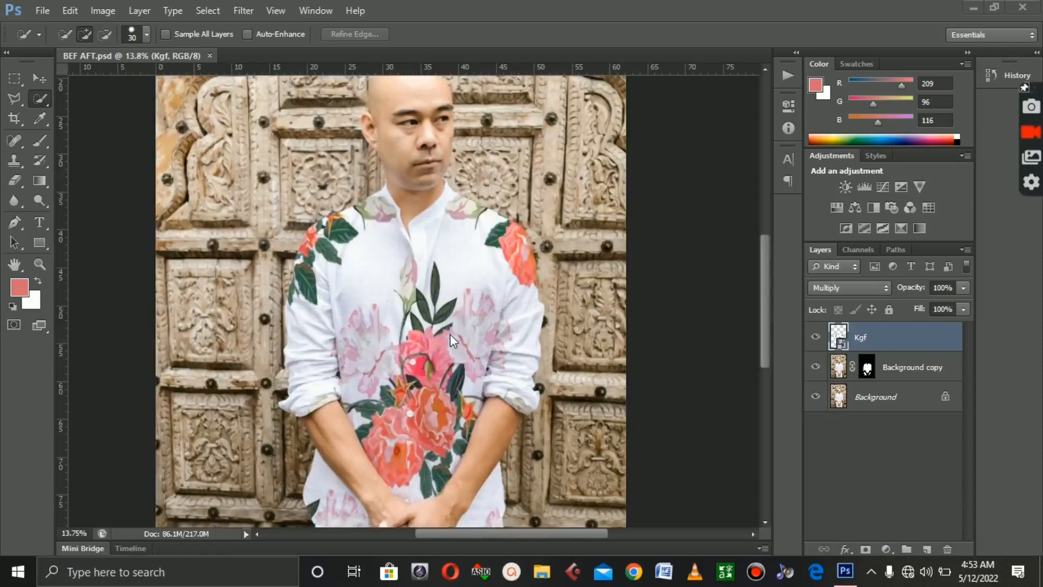
scroll(450, 333, "up", 3)
scroll(450, 334, "down", 5)
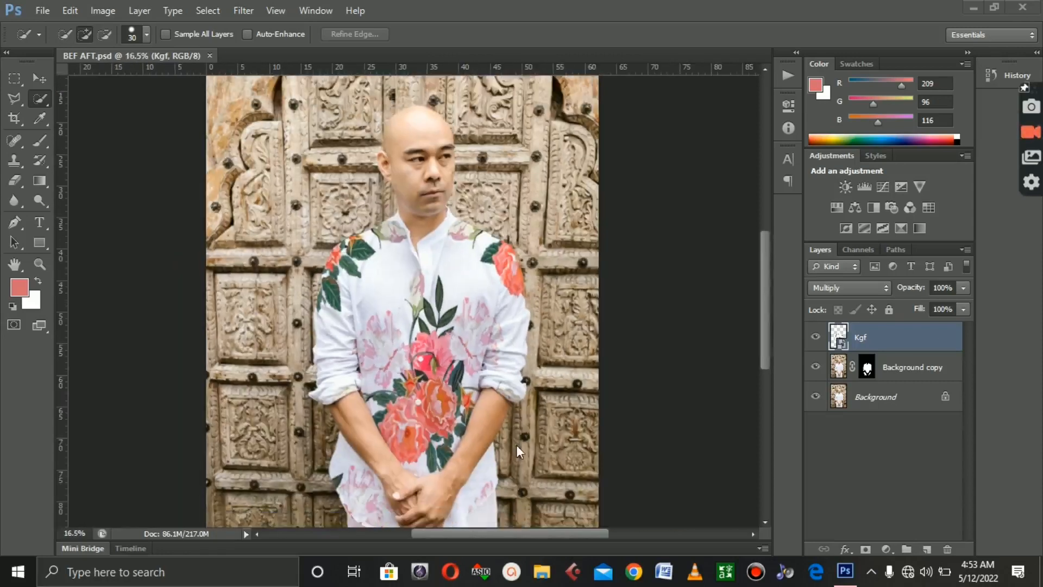
scroll(516, 445, "up", 4)
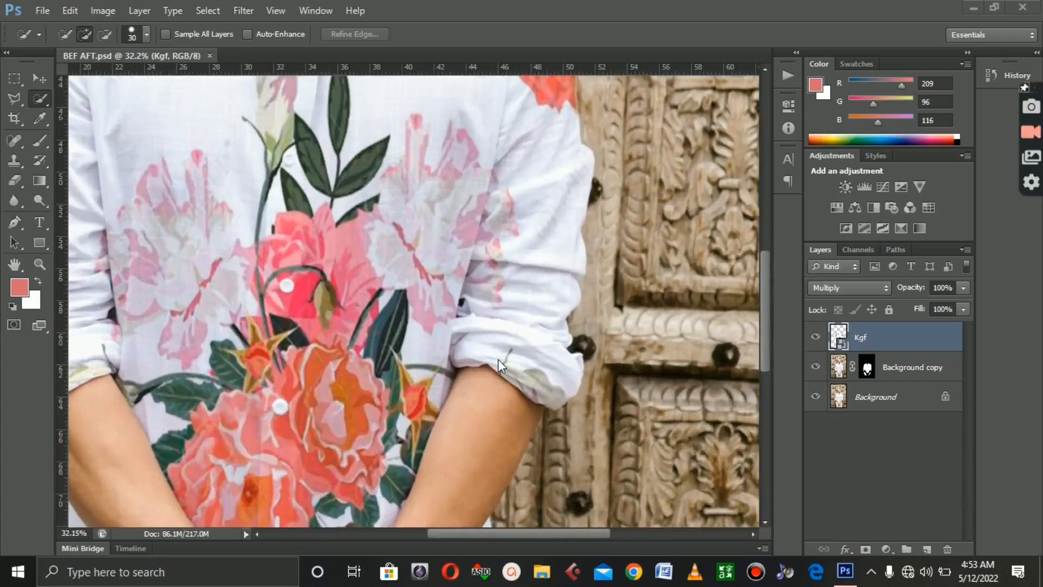
scroll(497, 359, "down", 3)
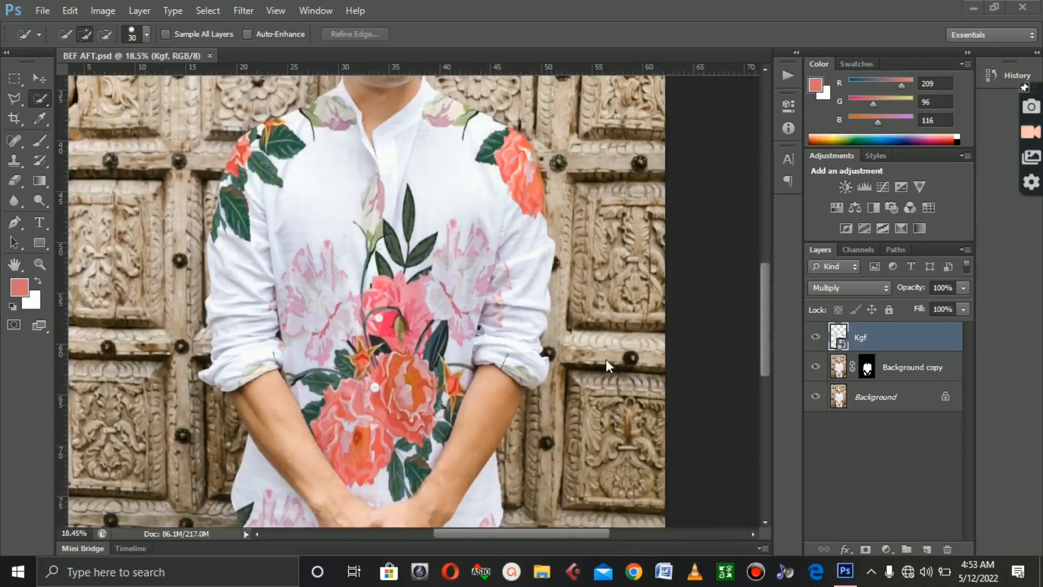
left_click(816, 338)
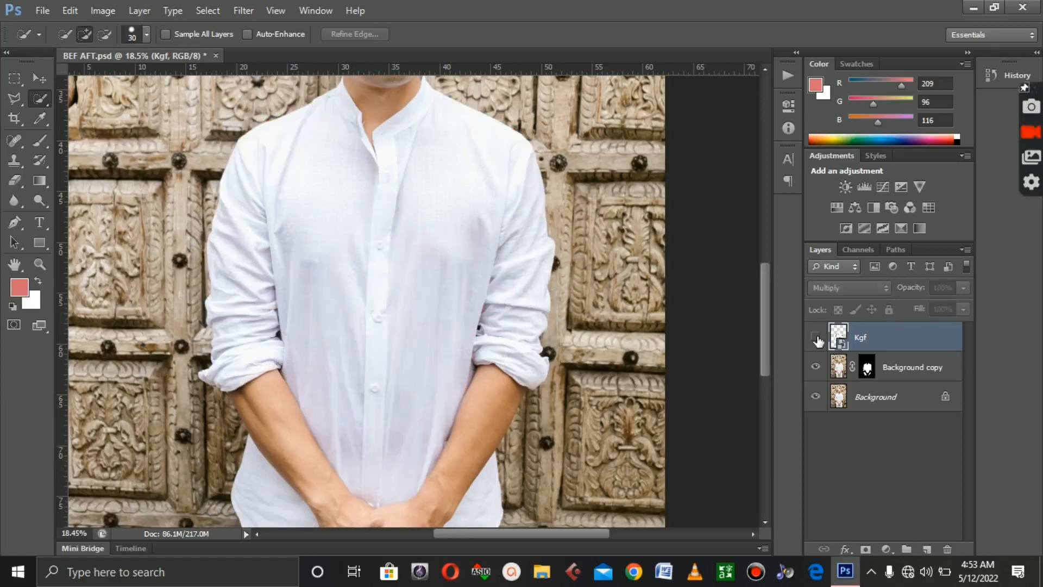
left_click(816, 338)
left_click(816, 339)
scroll(397, 368, "down", 5)
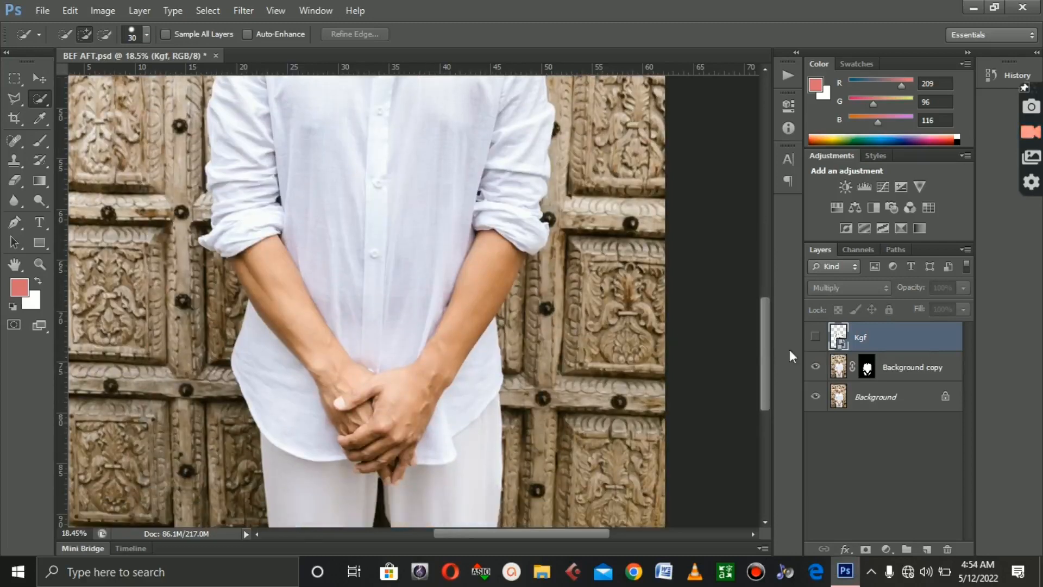
left_click(816, 339)
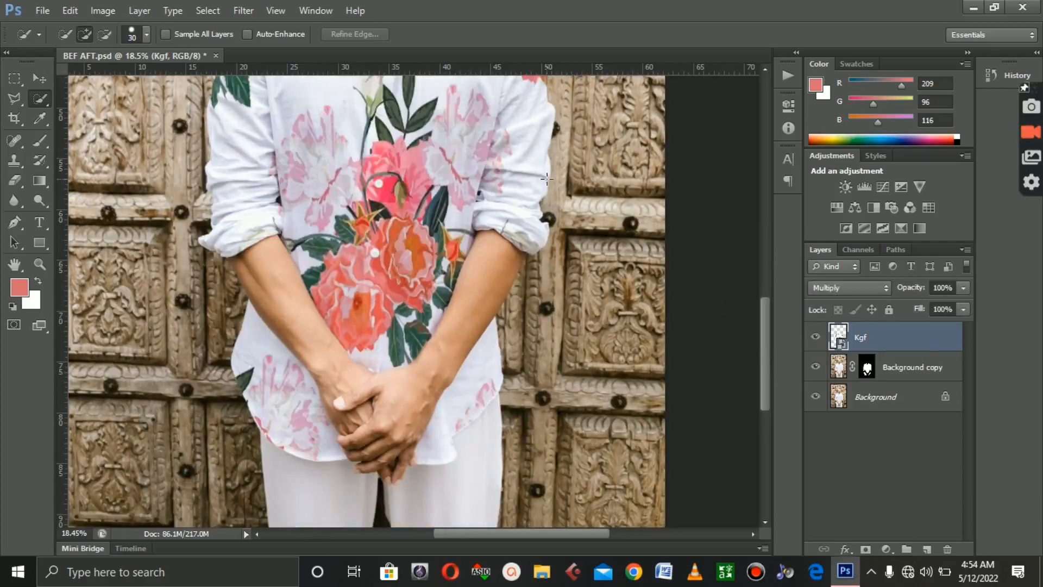
scroll(525, 210, "up", 5)
scroll(346, 216, "up", 3)
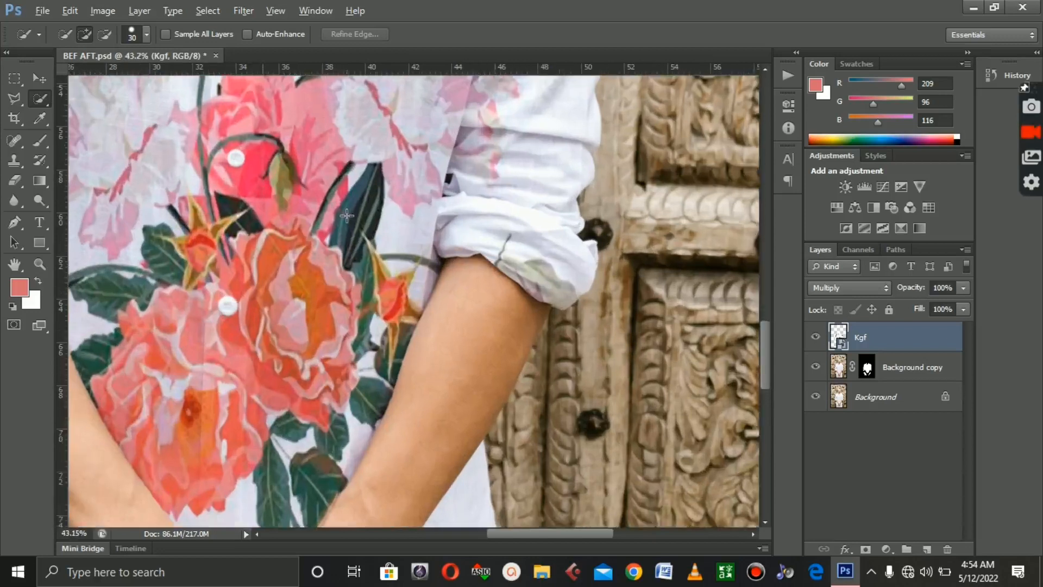
scroll(346, 215, "down", 2)
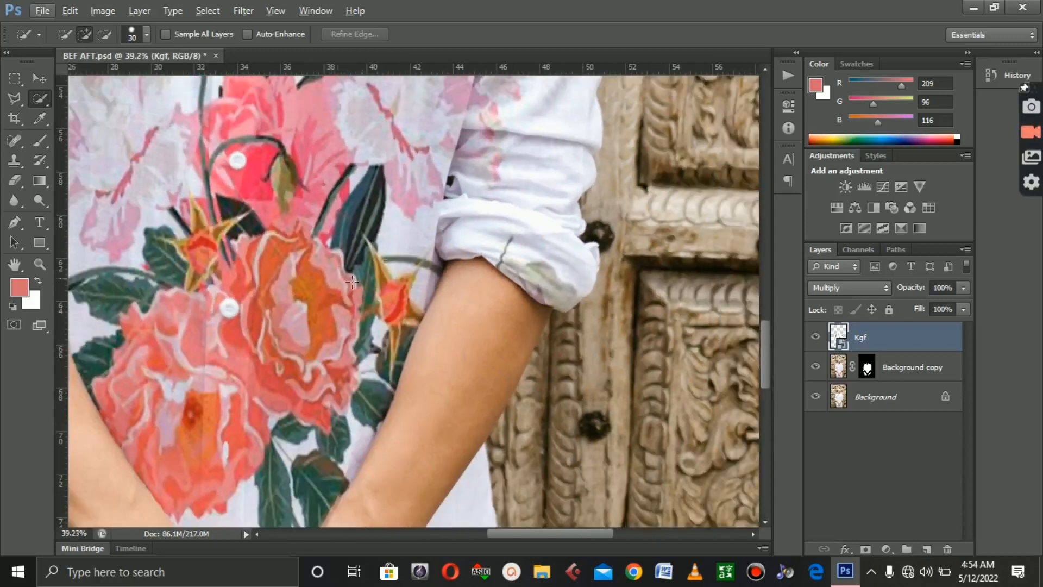
left_click(815, 338)
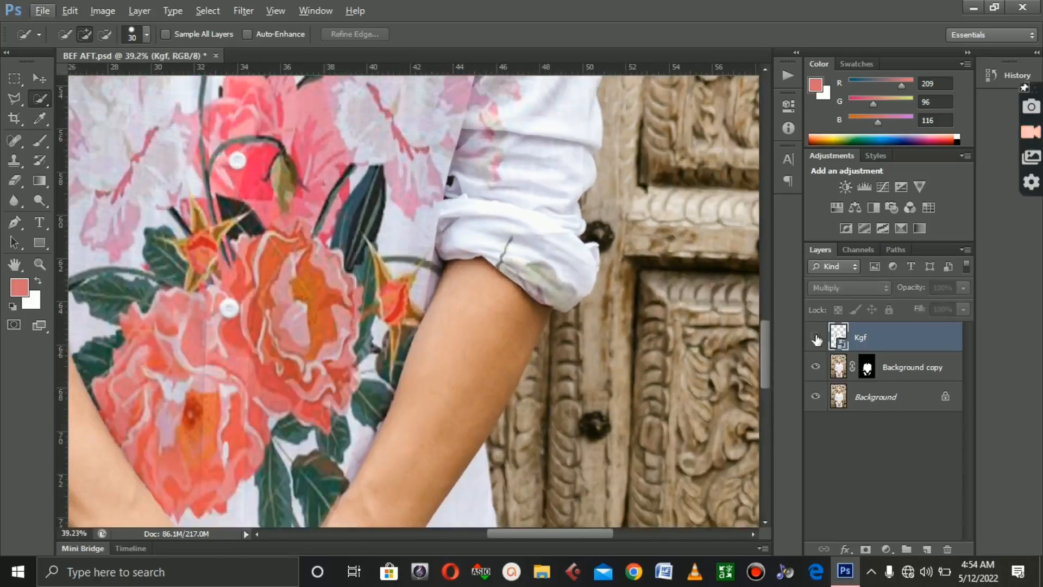
left_click(816, 338)
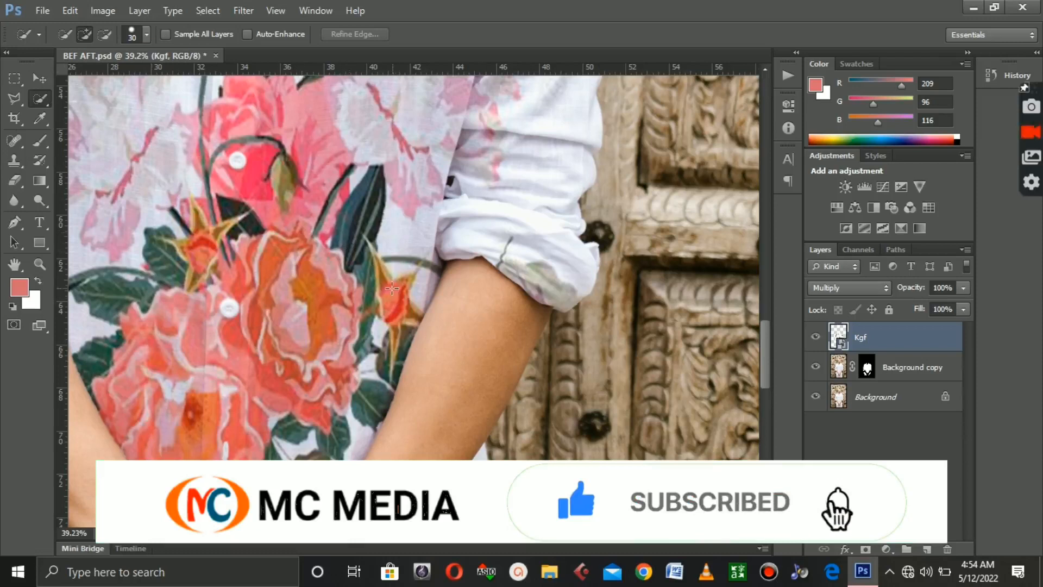
scroll(391, 295, "down", 5)
scroll(391, 295, "down", 4)
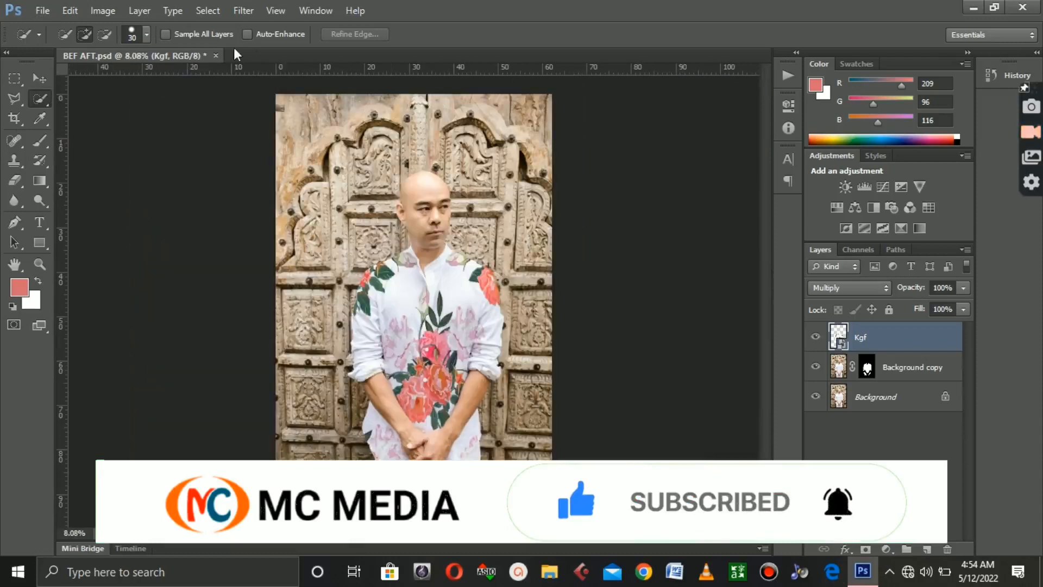
Close BEF AFT.psd without saving its changes and open PHOTO.jpg from New folder.
left_click(216, 55)
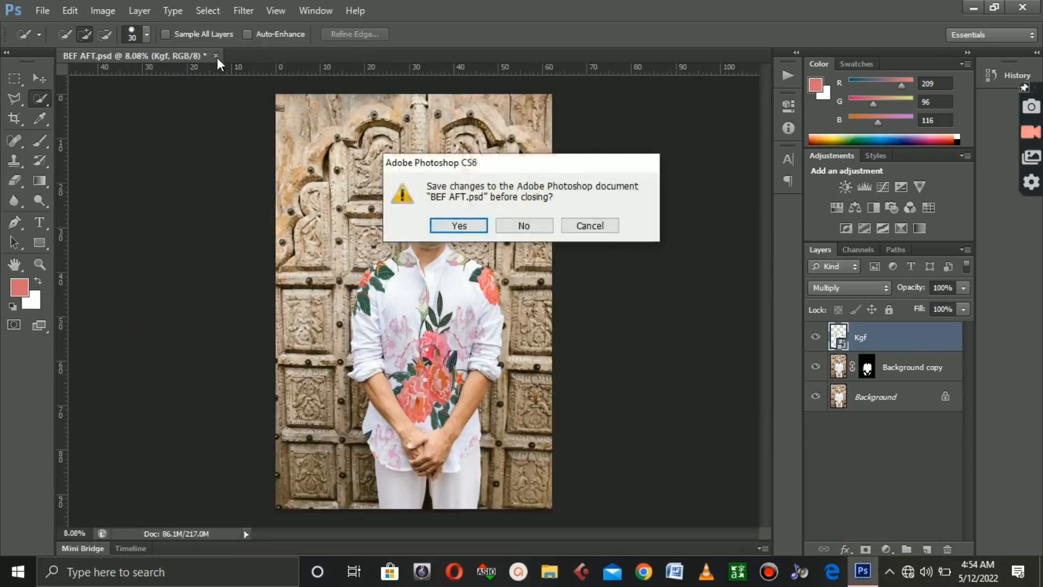
left_click(505, 226)
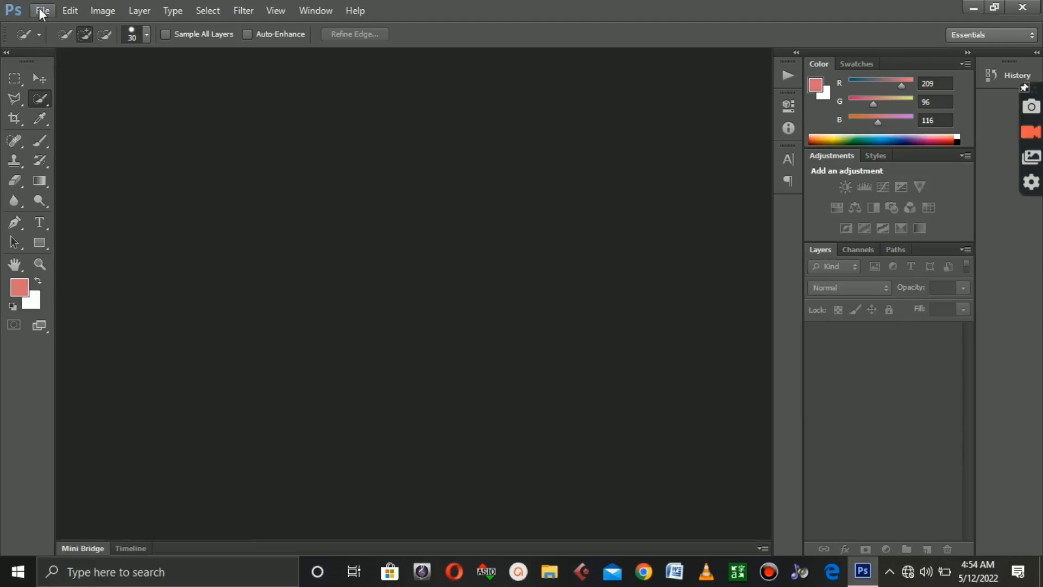
left_click(41, 11)
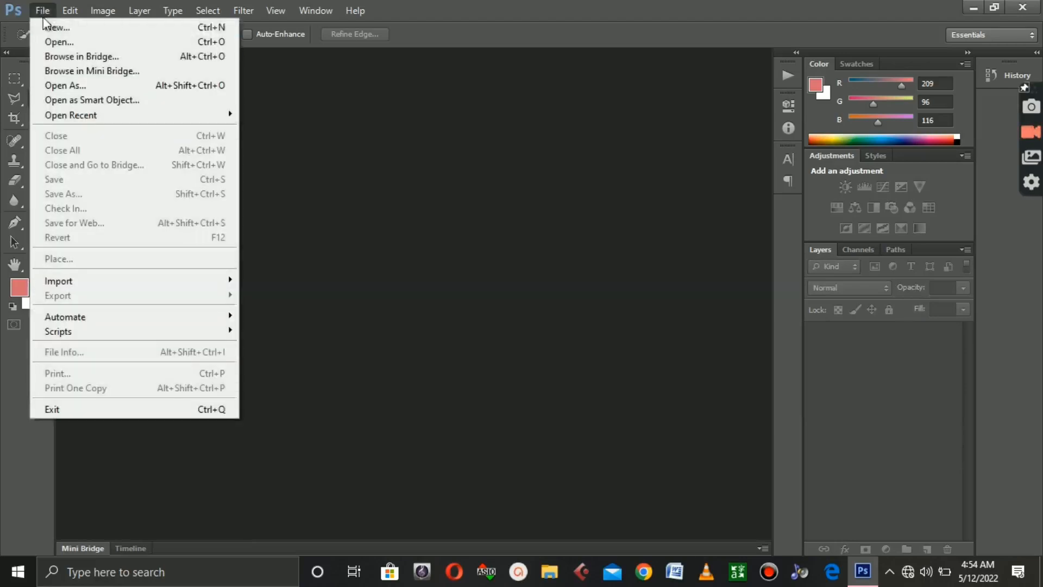
left_click(72, 42)
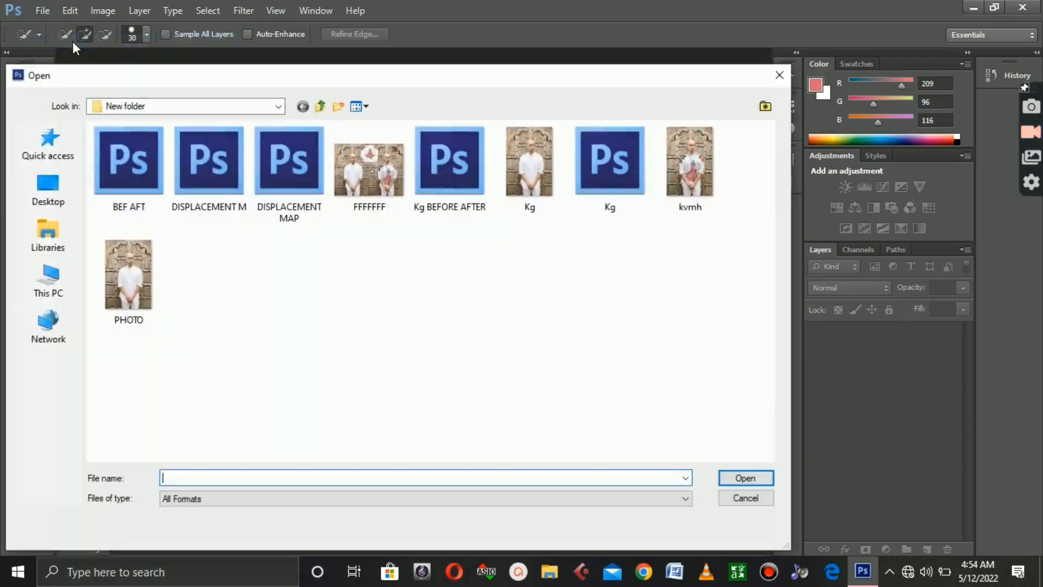
double_click(128, 269)
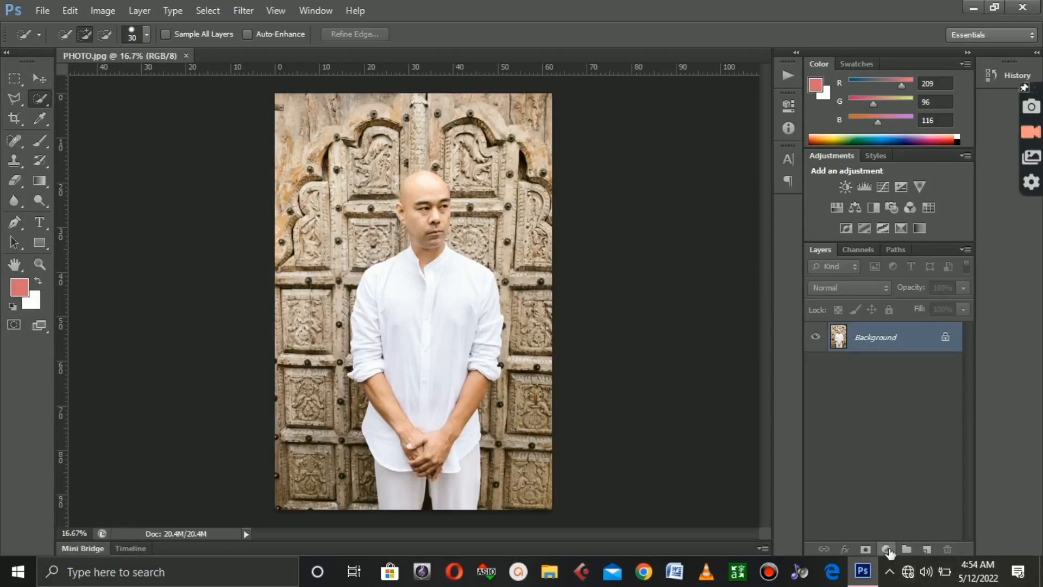
Duplicate the Background layer of PHOTO.jpg into a new document, leaving the document name blank.
right_click(873, 335)
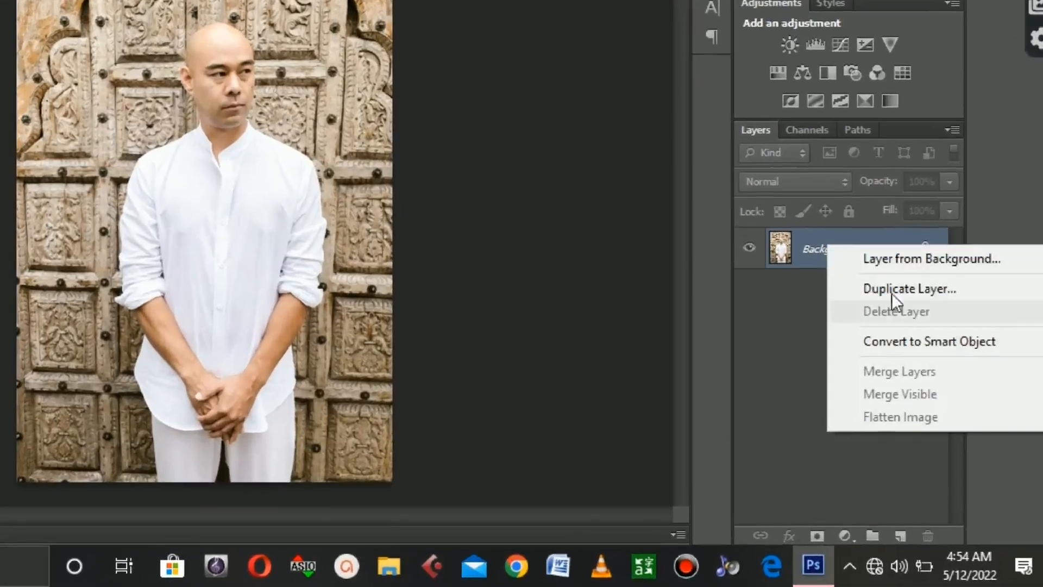
left_click(892, 288)
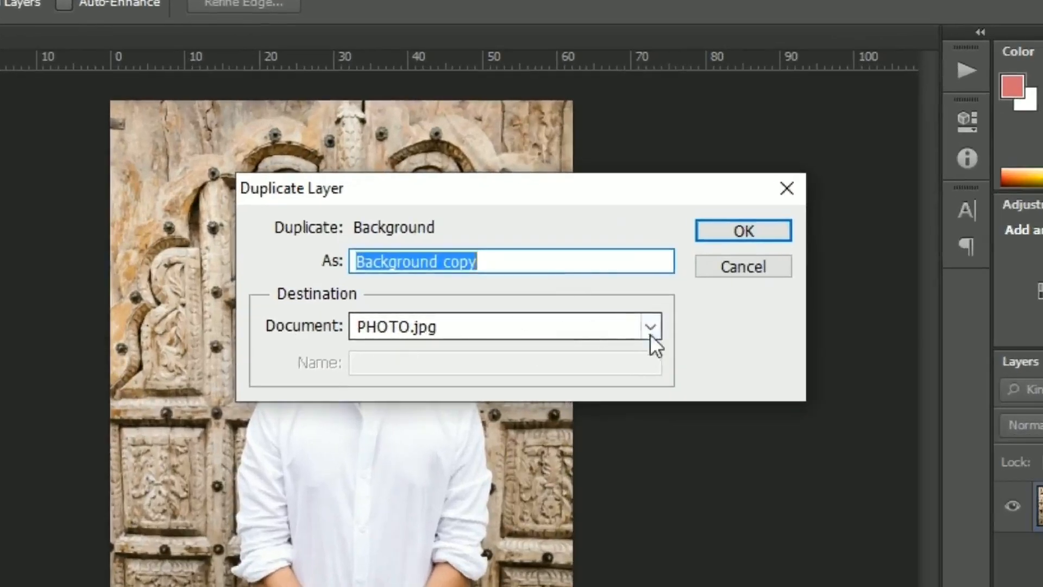
left_click(651, 326)
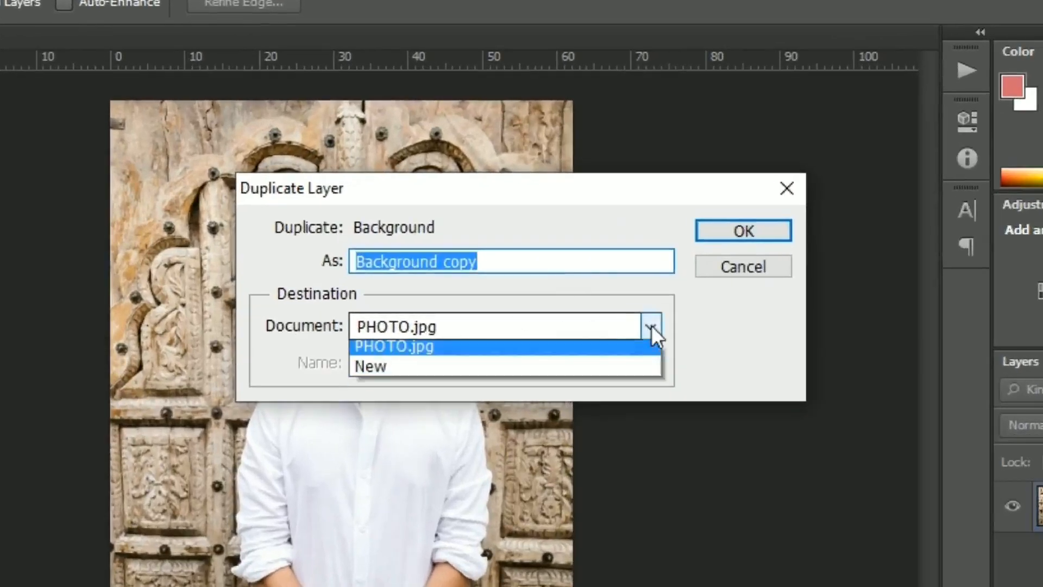
left_click(373, 372)
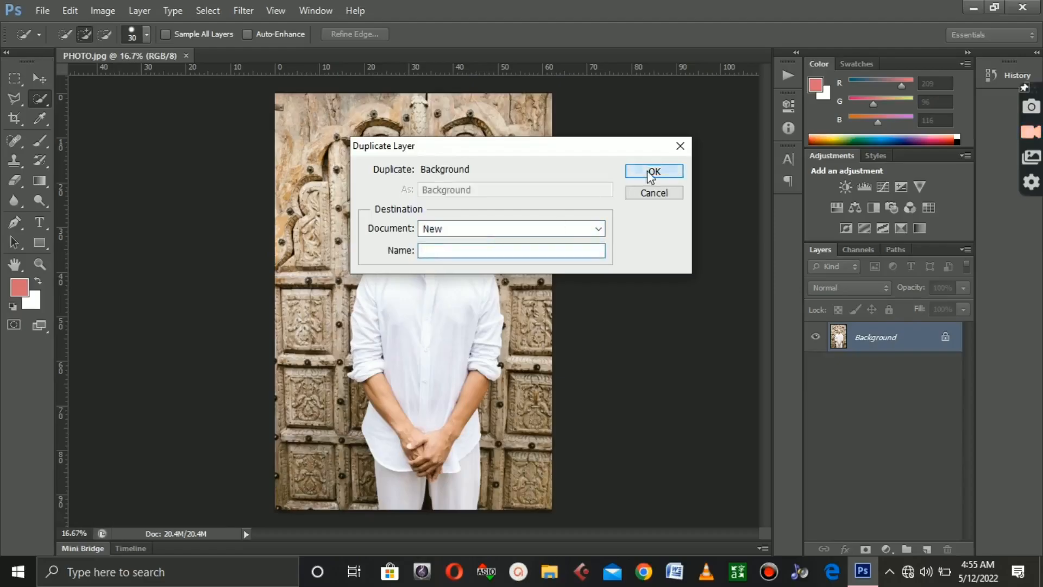
left_click(650, 173)
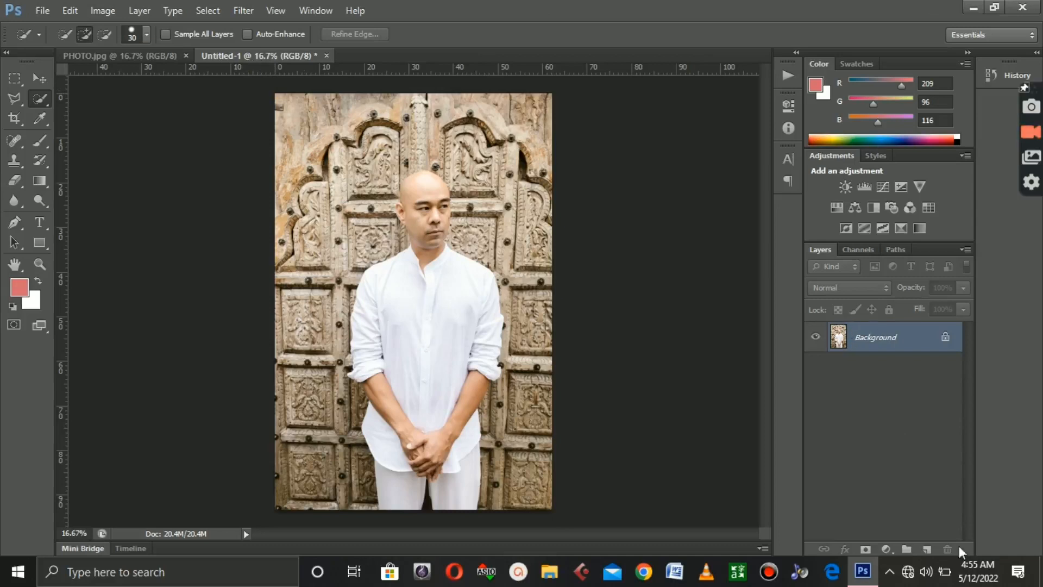
Add a Black & White adjustment layer with default settings above the Background in the new document.
left_click(887, 550)
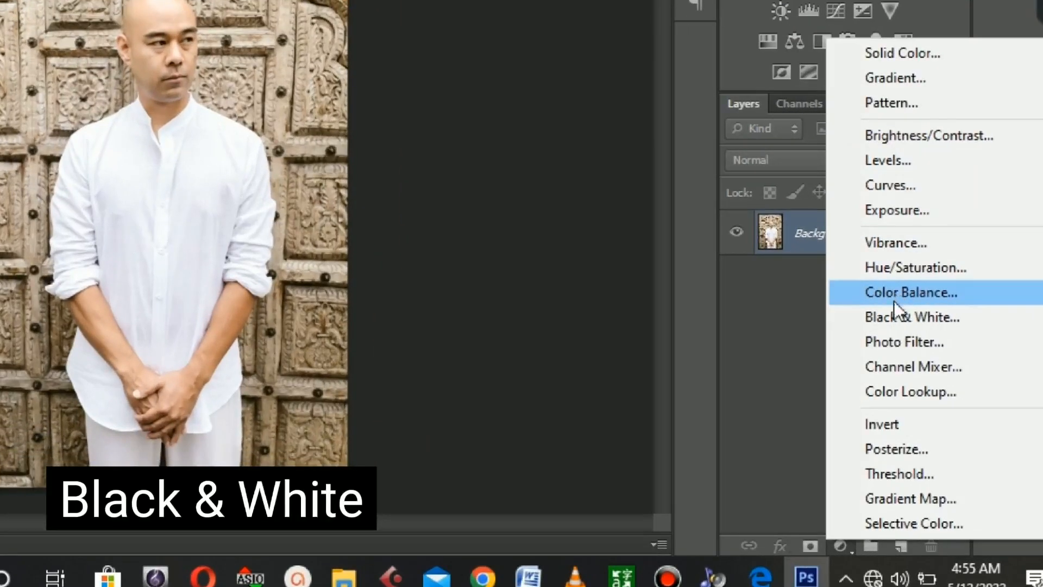
left_click(918, 316)
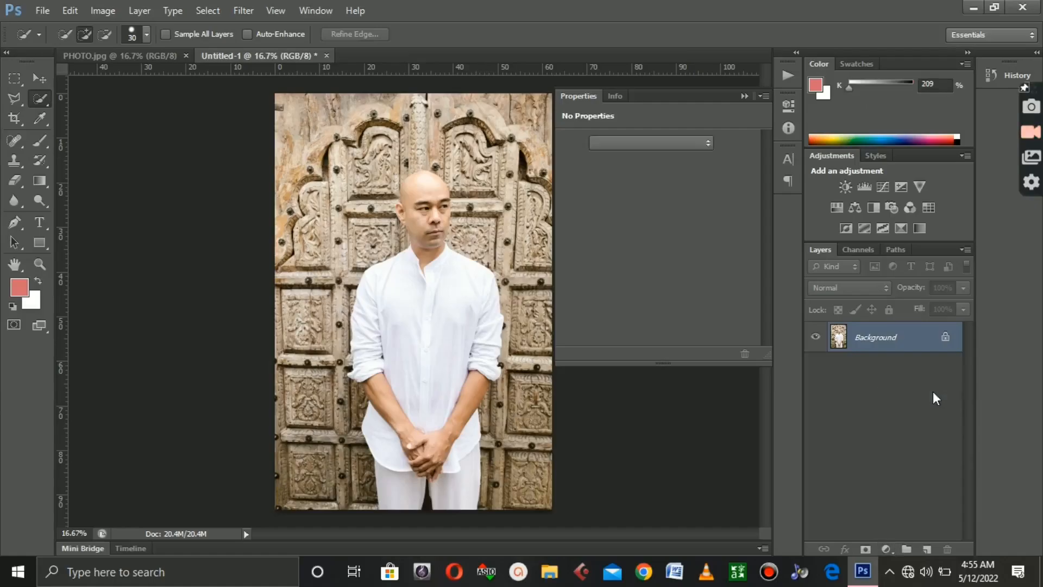
left_click(888, 549)
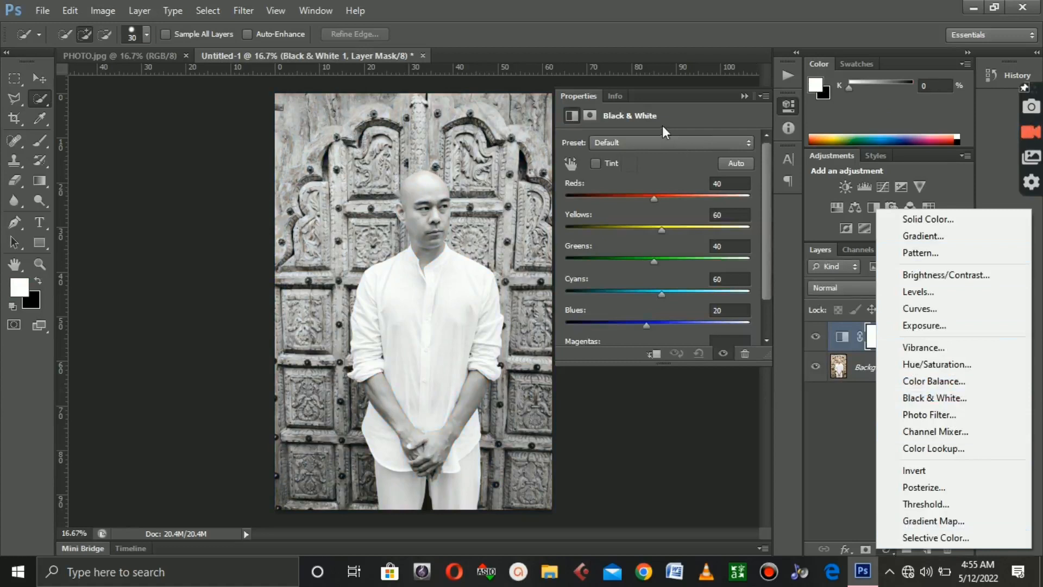
left_click(745, 99)
left_click(745, 99)
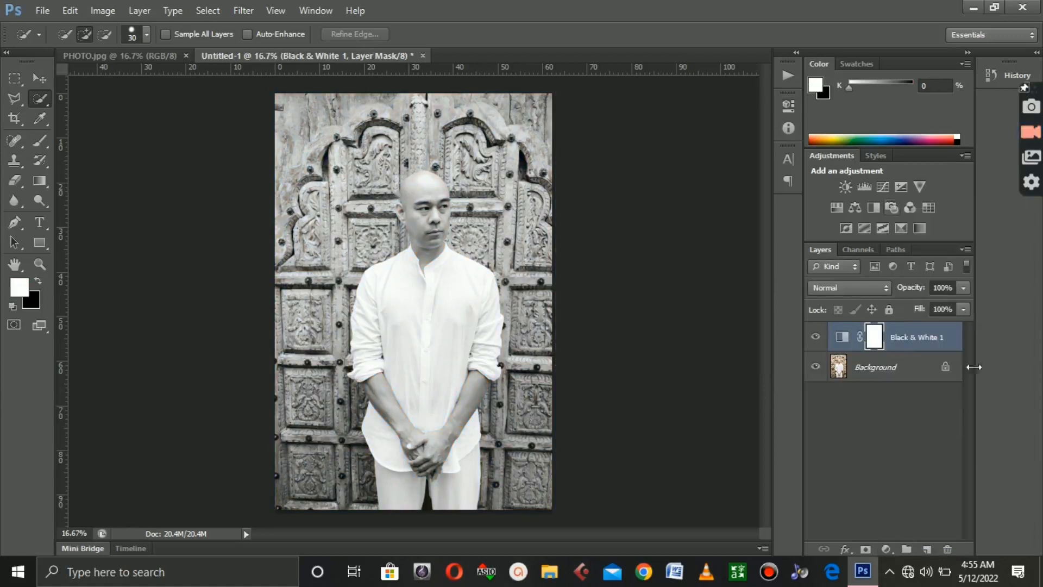
Add a Brightness/Contrast adjustment layer above the Black & White layer and lower its brightness to -40.
left_click(887, 548)
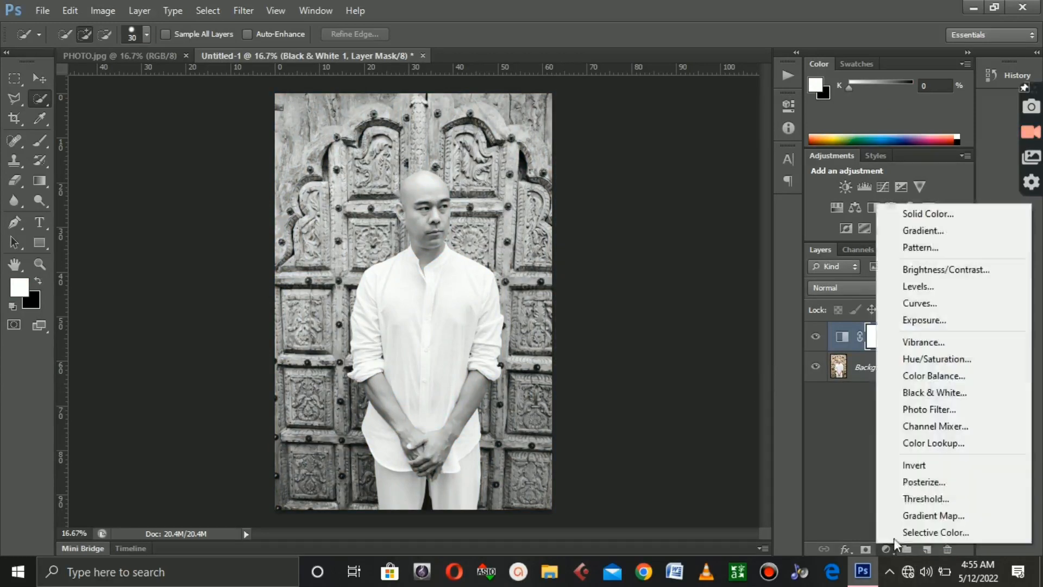
left_click(948, 272)
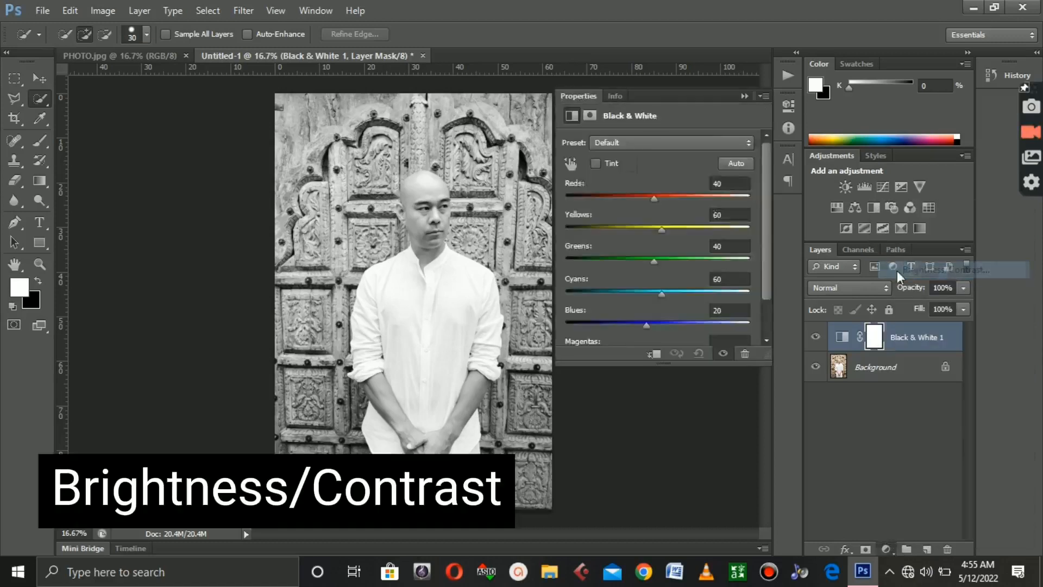
left_click_drag(656, 180, 634, 181)
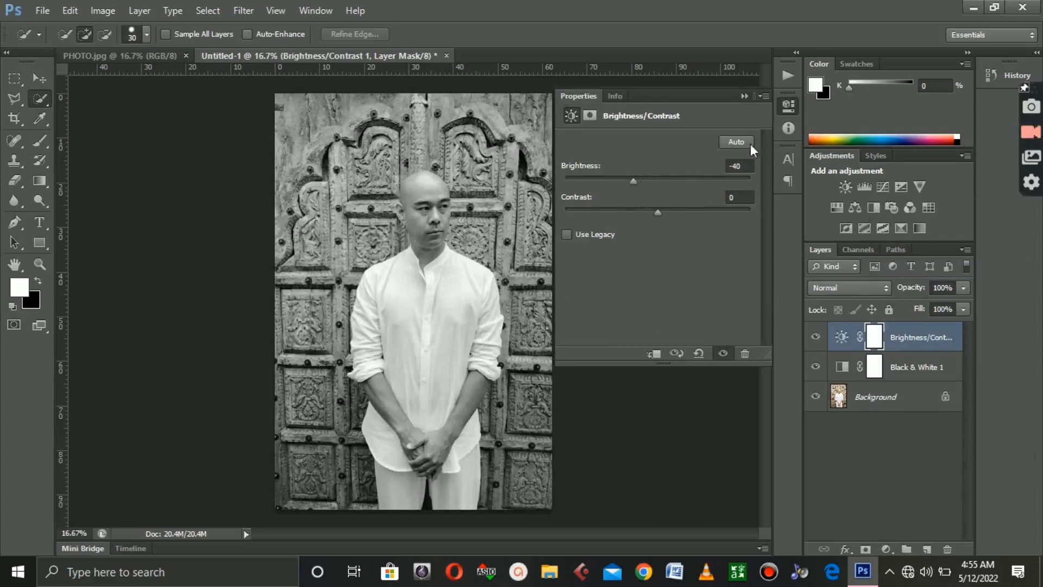
left_click(744, 96)
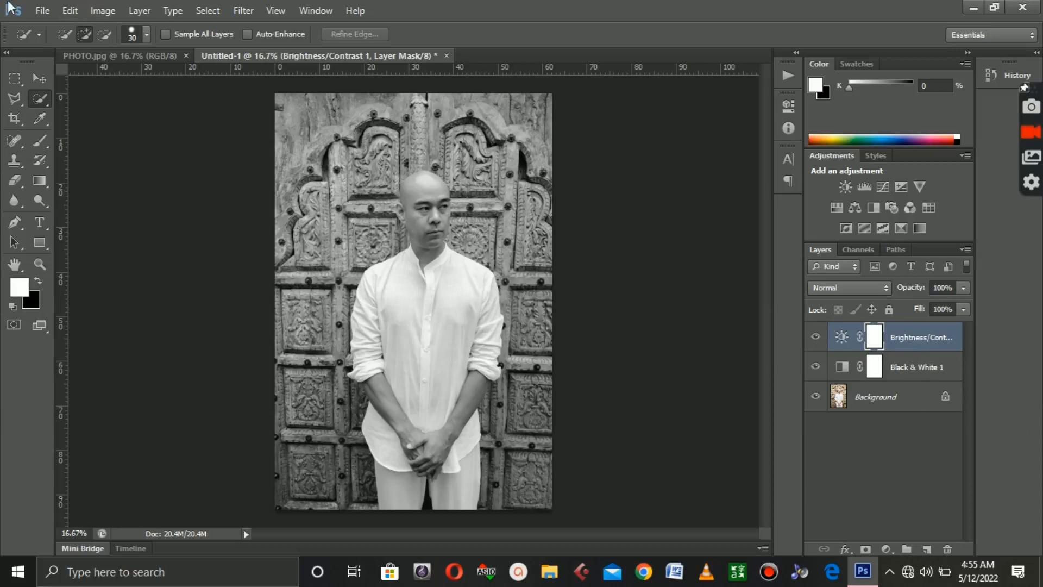
Save the grayscale document as DISPLACEMENT MAP2 in Photoshop format in New folder, keeping Maximize Compatibility enabled, and close it.
left_click(43, 12)
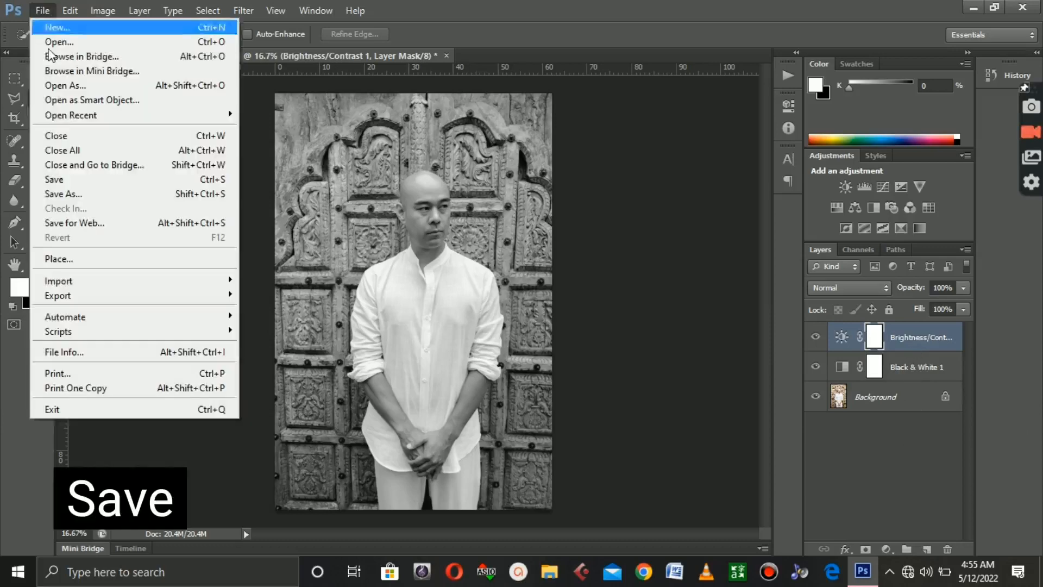
left_click(56, 180)
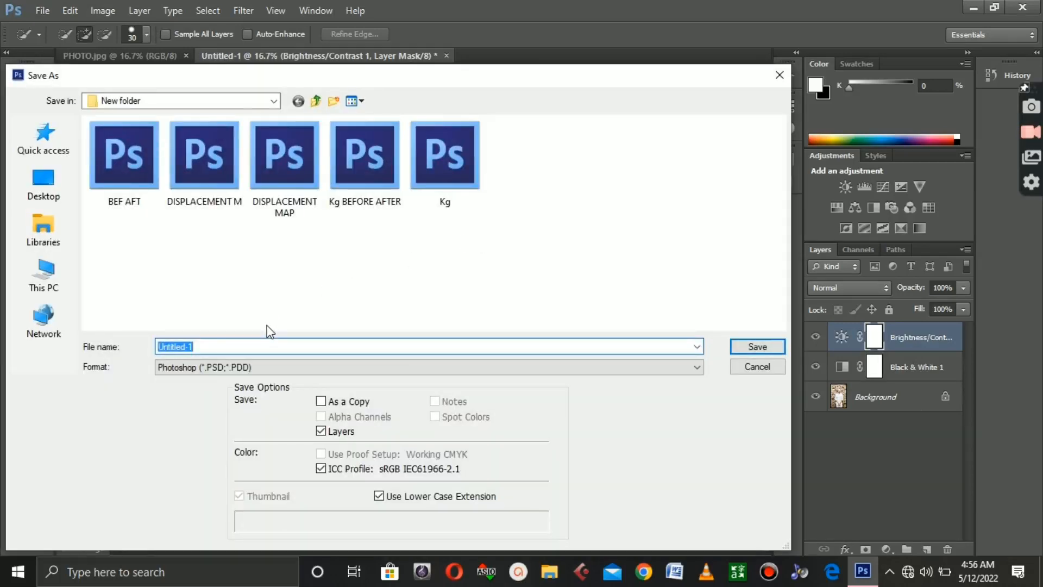
type("DISPLACE")
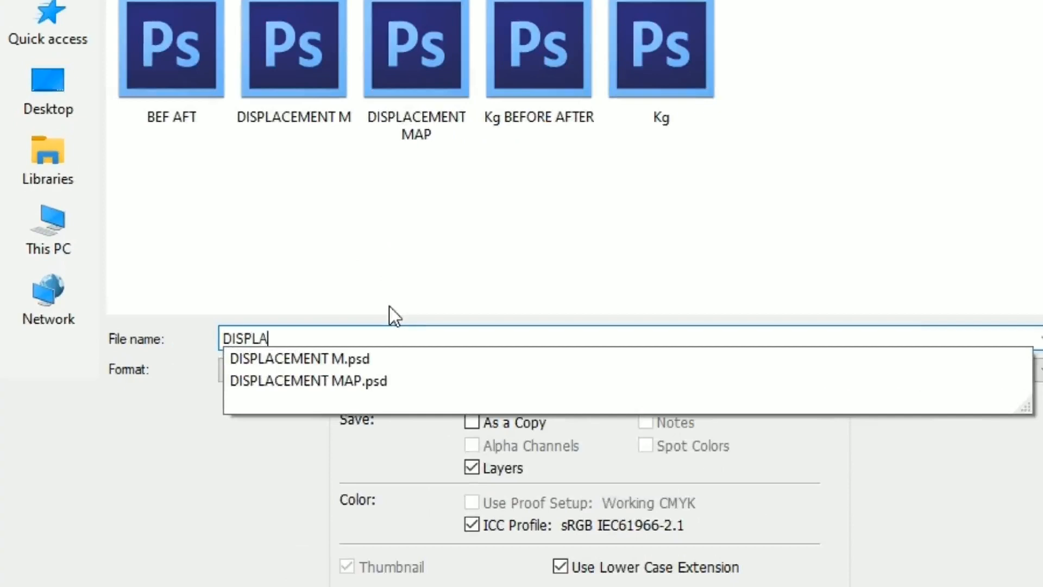
type("MENT MAP")
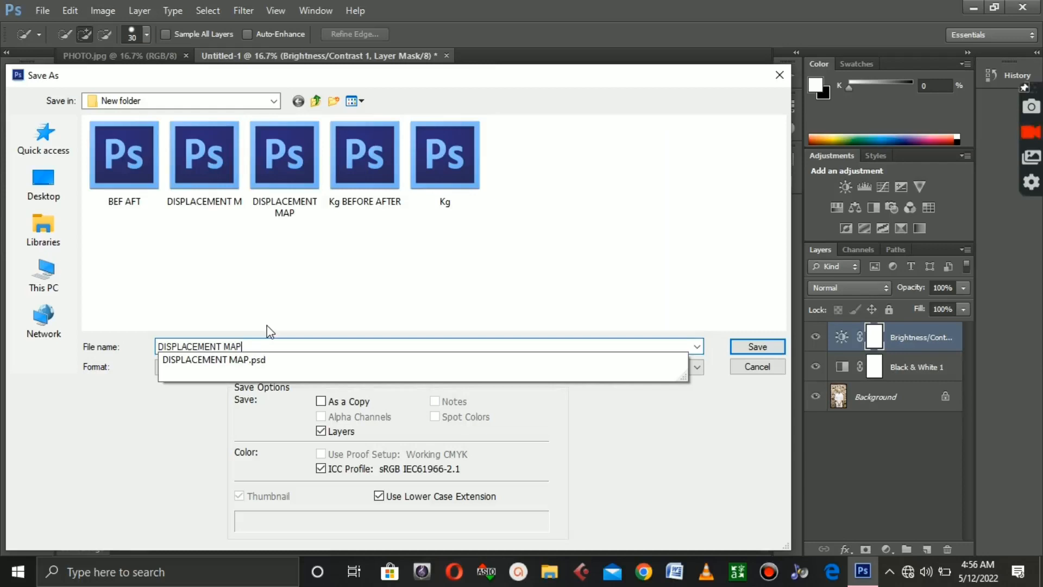
type("2")
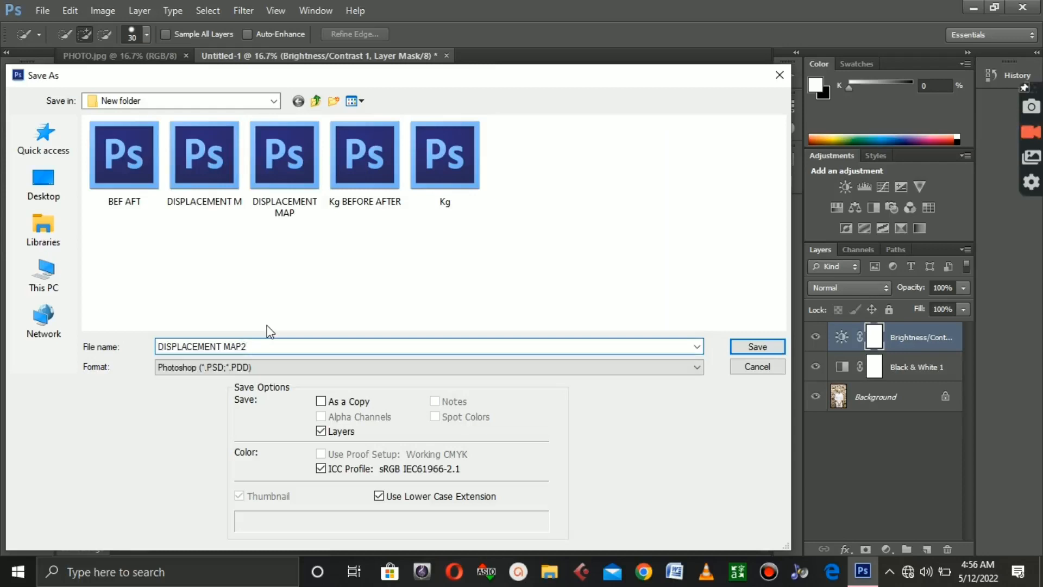
left_click(754, 349)
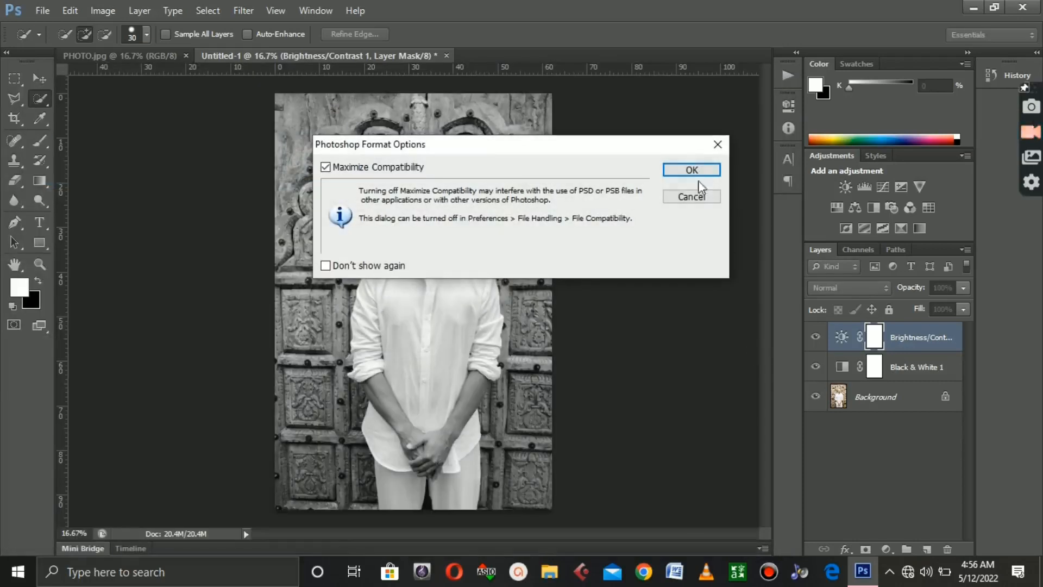
left_click(692, 171)
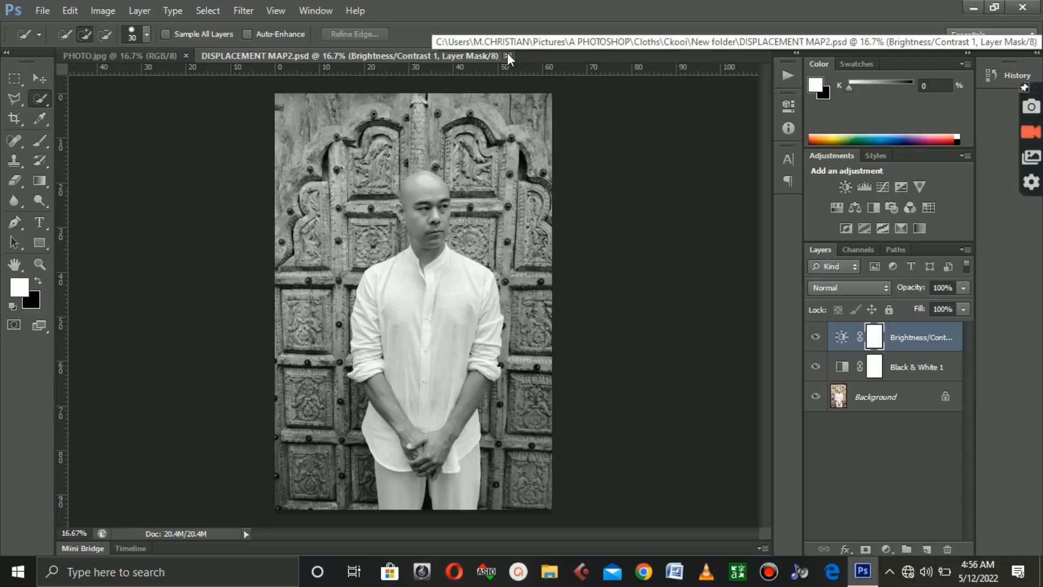
left_click(650, 83)
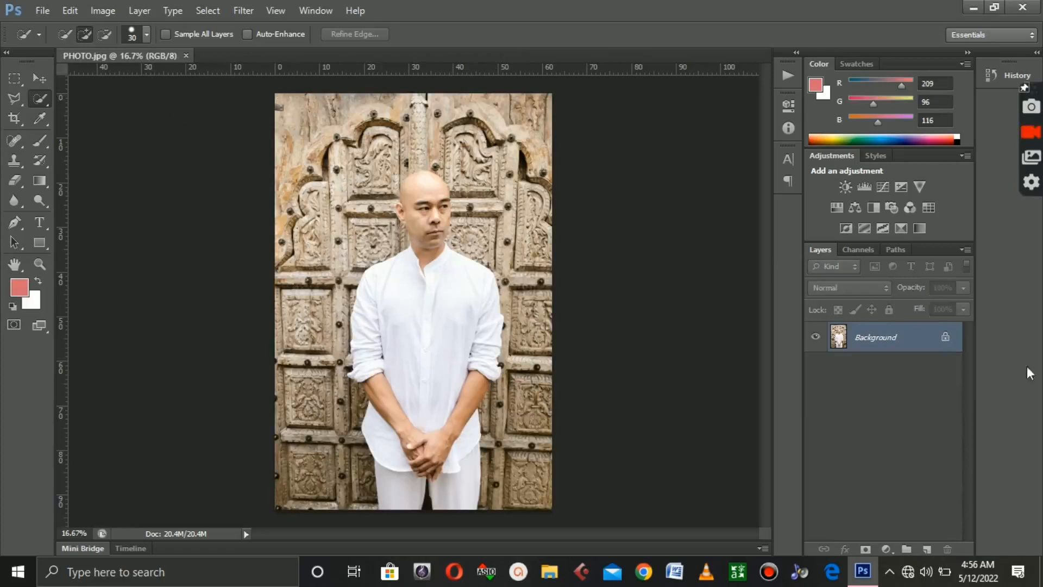
Duplicate the Background layer within PHOTO.jpg.
right_click(872, 339)
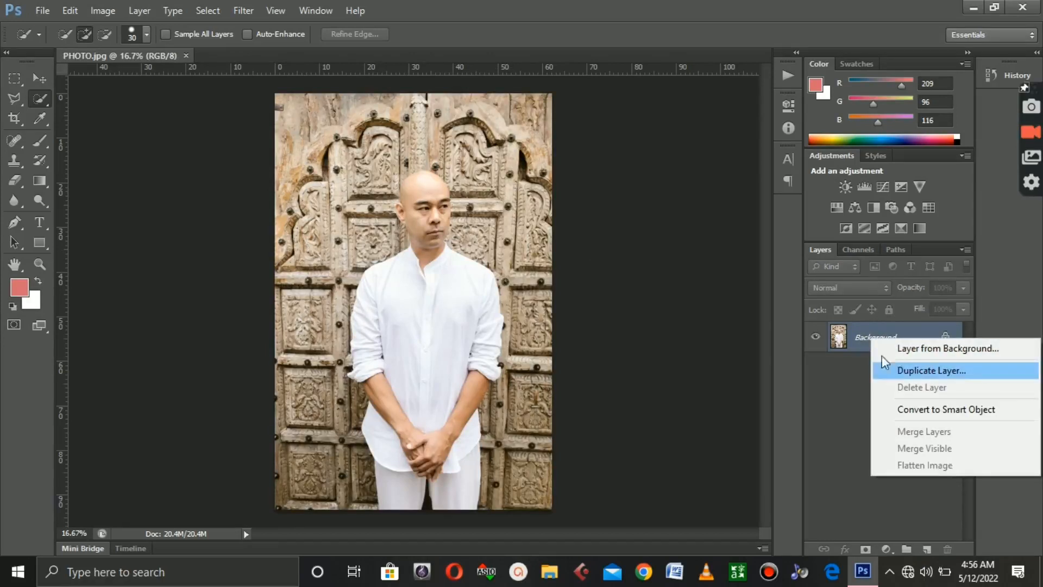
left_click(861, 369)
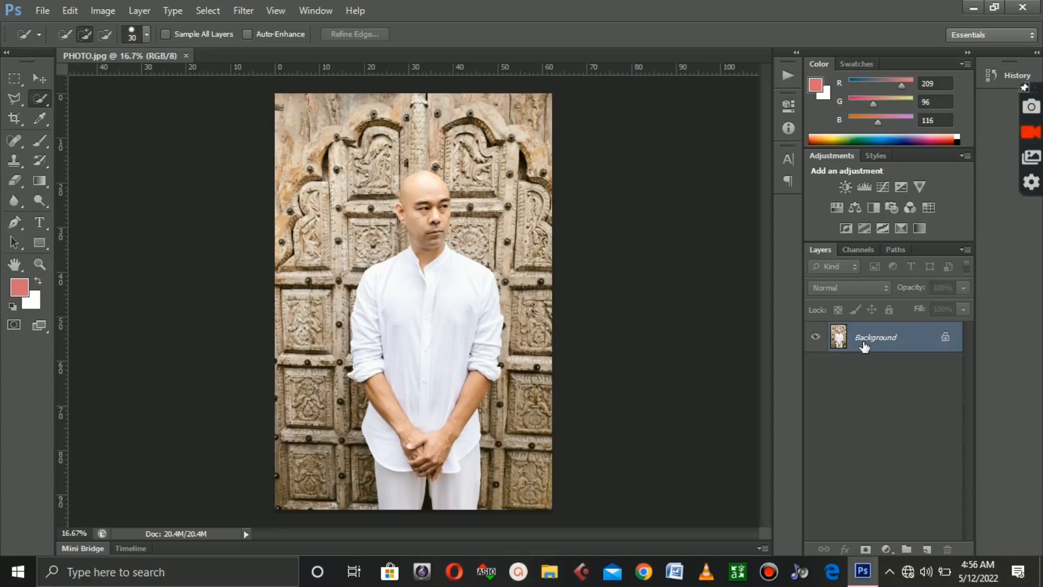
left_click_drag(866, 346, 903, 552)
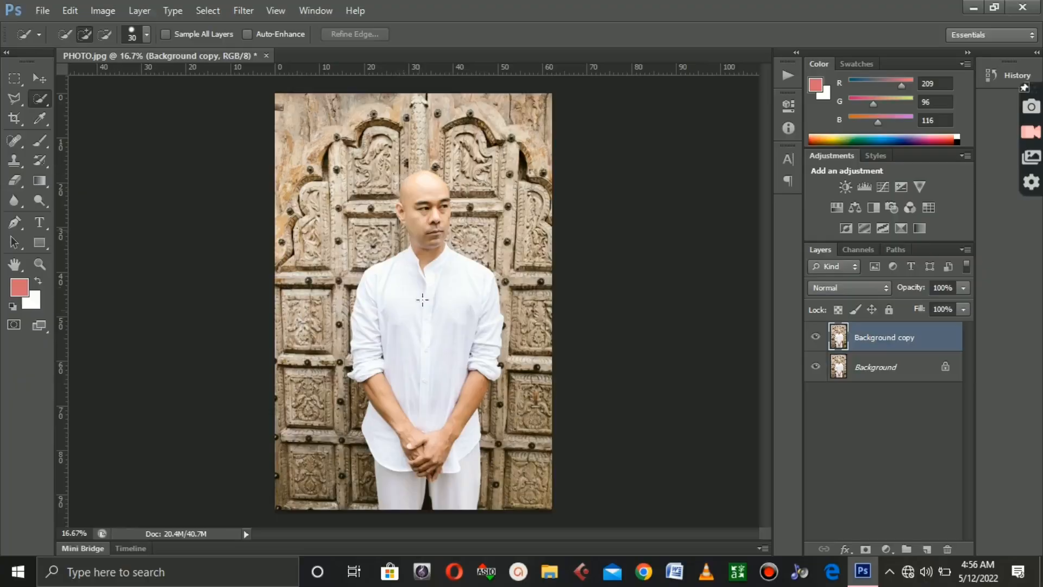
Select the white shirt's torso, collar and both sleeves on the Background copy layer with the Quick Selection tool.
scroll(437, 315, "up", 5)
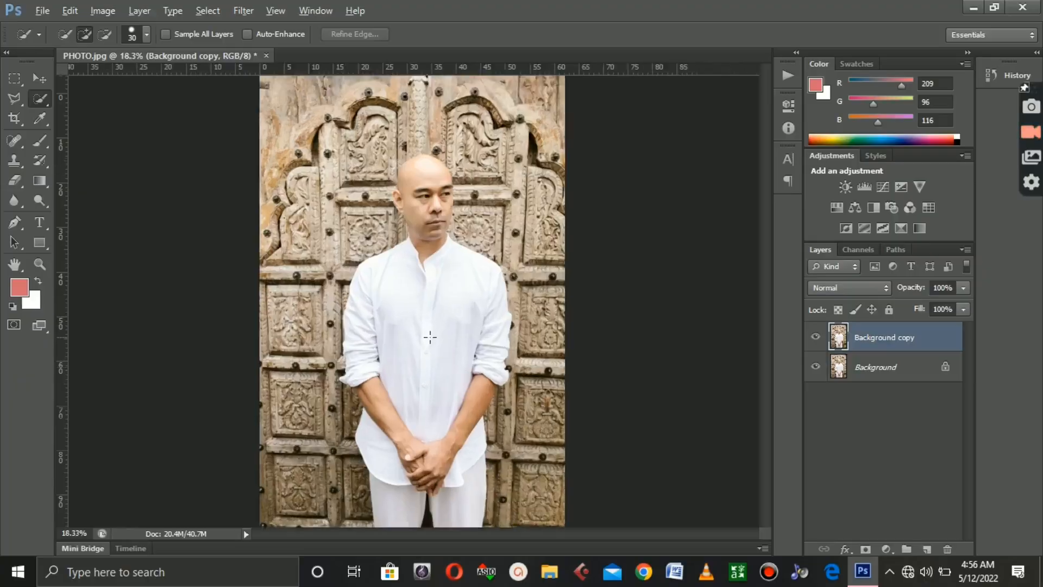
scroll(432, 306, "down", 2)
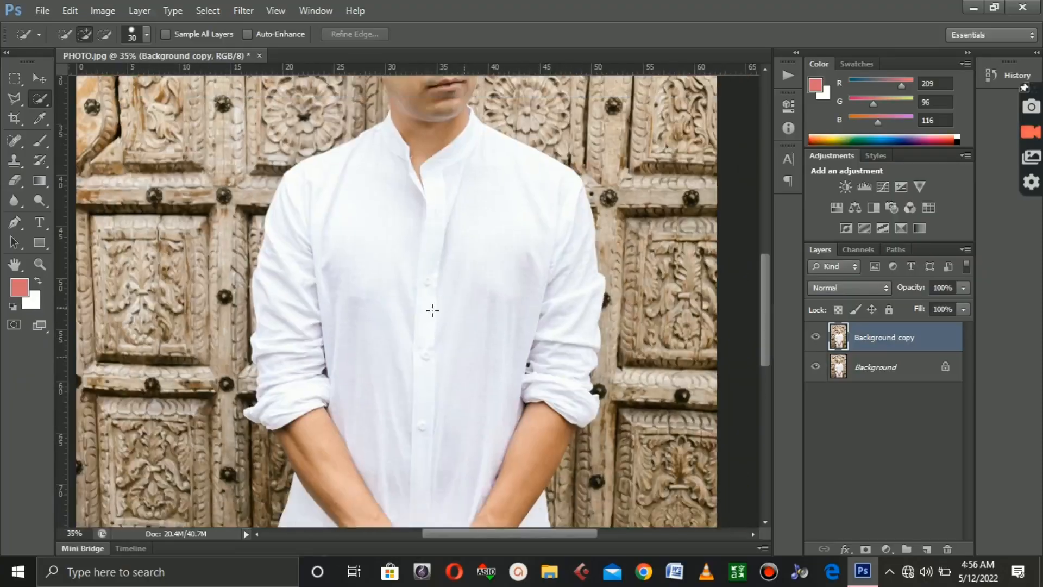
scroll(431, 309, "down", 3)
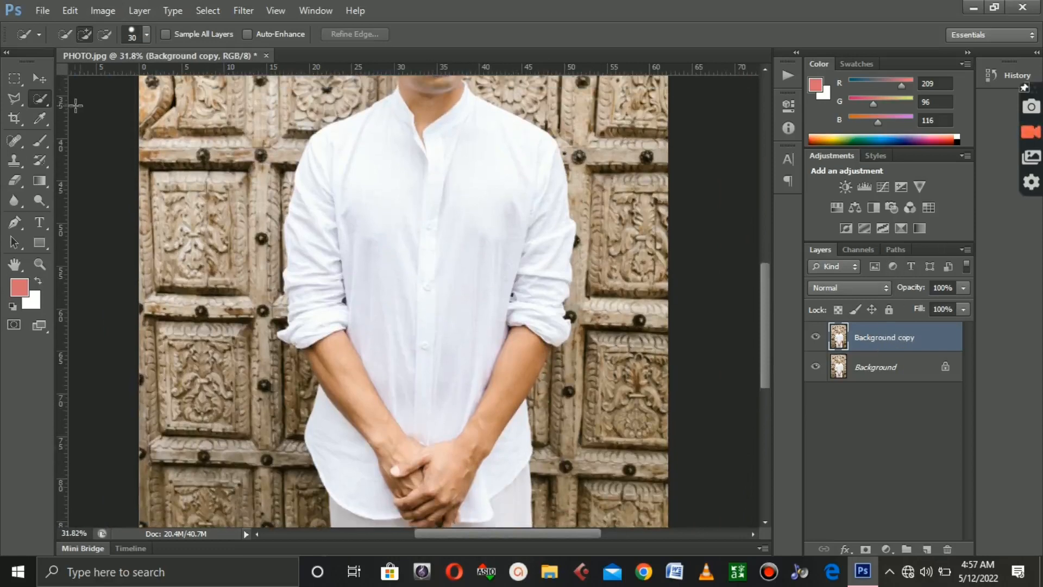
right_click(37, 96)
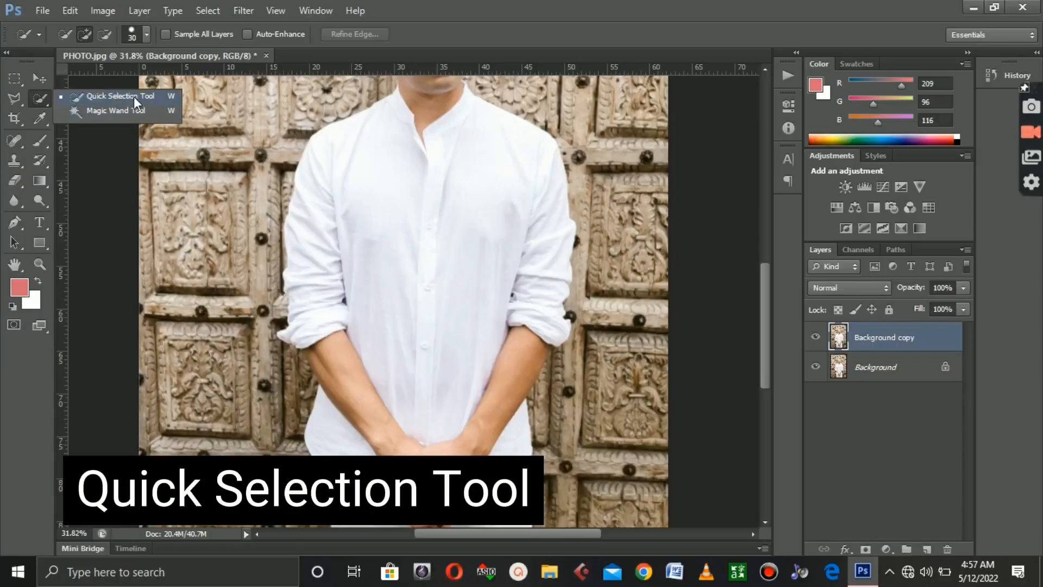
left_click(133, 96)
mouse_move(302, 342)
left_mouse_down()
mouse_move(283, 348)
mouse_move(301, 288)
mouse_move(297, 256)
mouse_move(335, 172)
mouse_move(390, 130)
left_mouse_up()
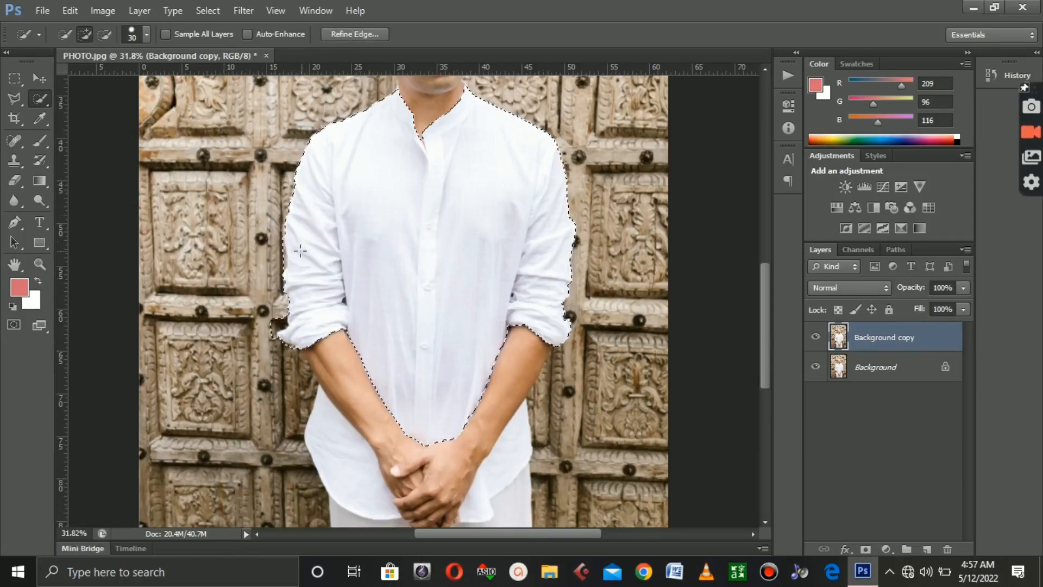
Subtract the wooden door areas beside and beneath the man's right rolled cuff from the shirt selection.
scroll(279, 341, "up", 3)
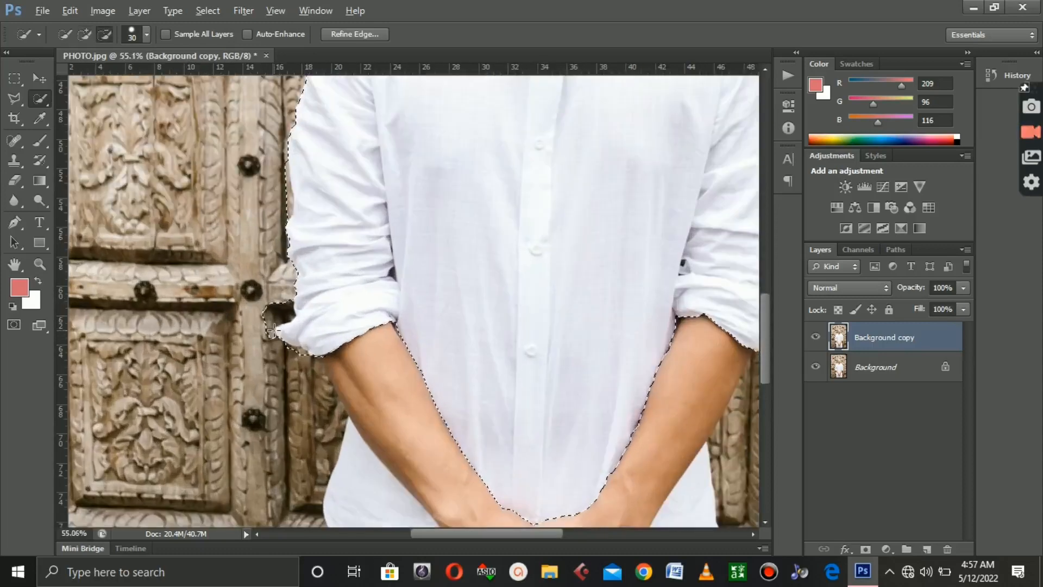
scroll(279, 341, "up", 4)
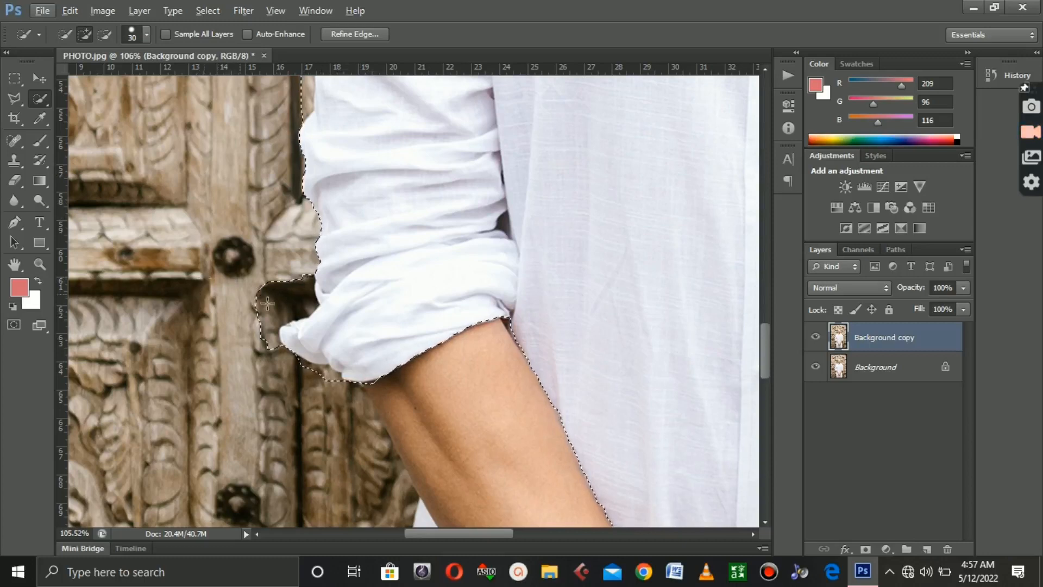
key("alt")
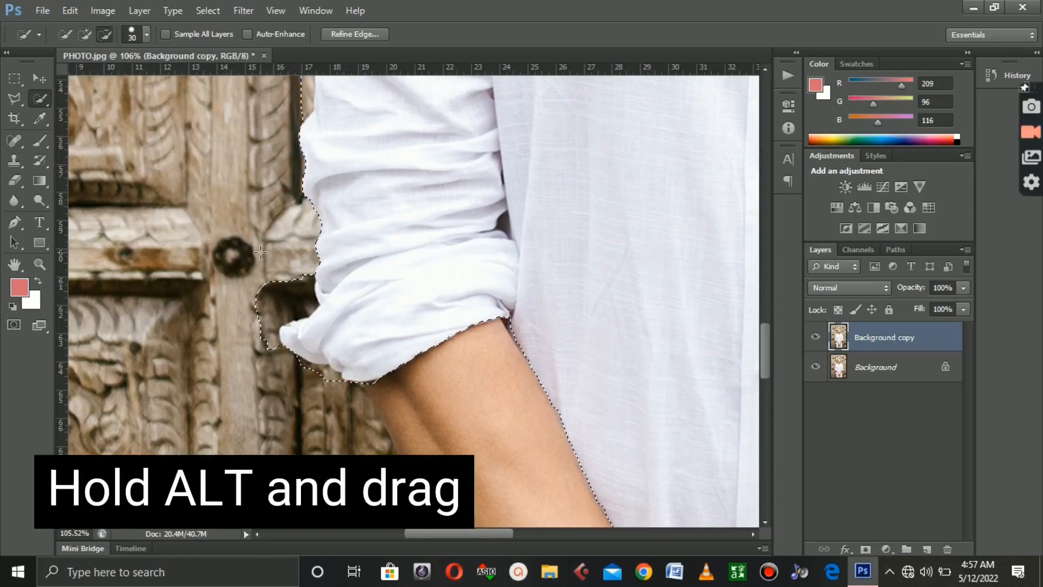
left_click_drag(264, 274, 269, 288)
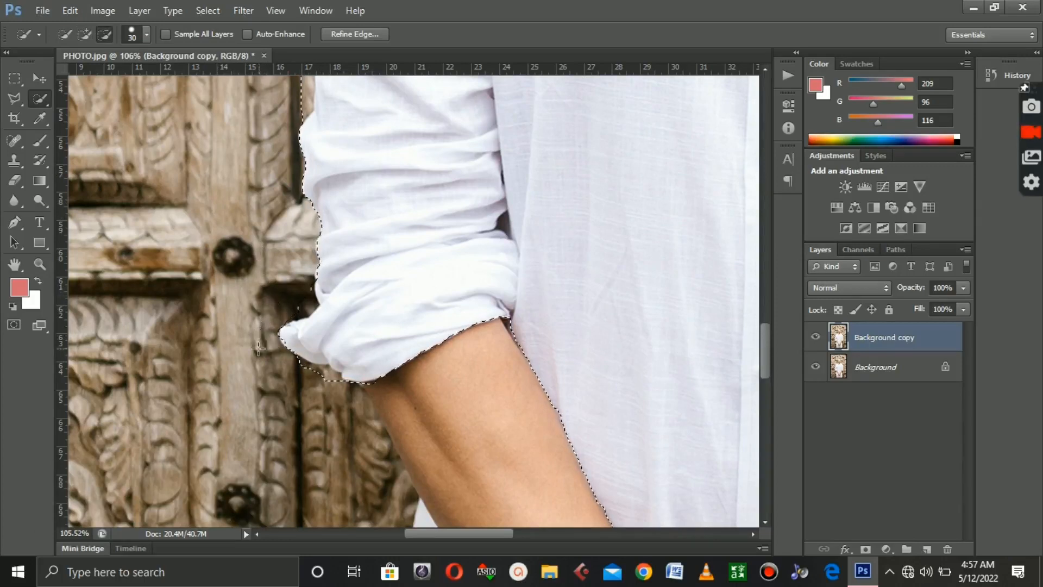
left_click_drag(284, 290, 289, 288)
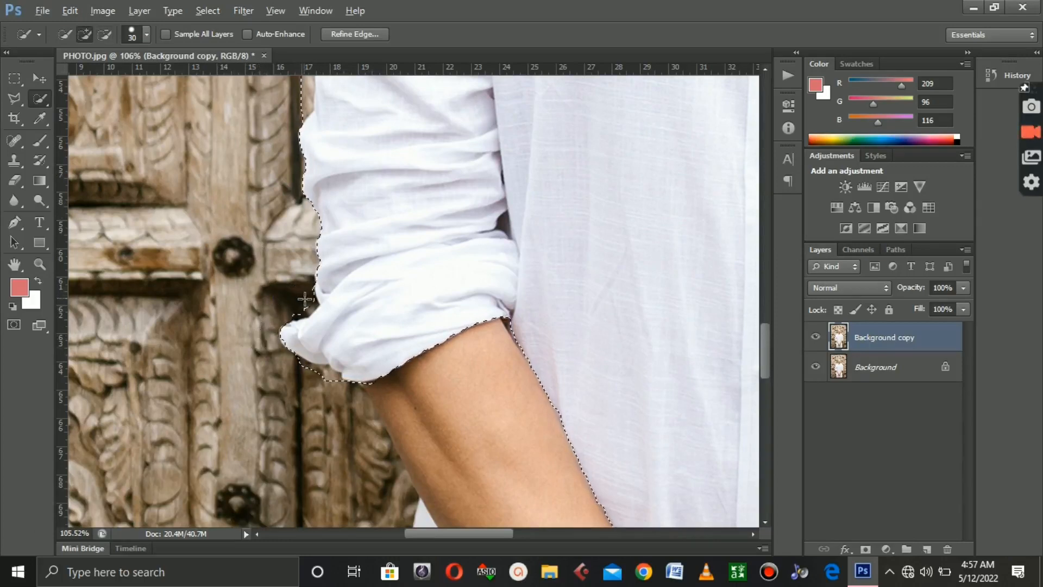
scroll(337, 225, "up", 3)
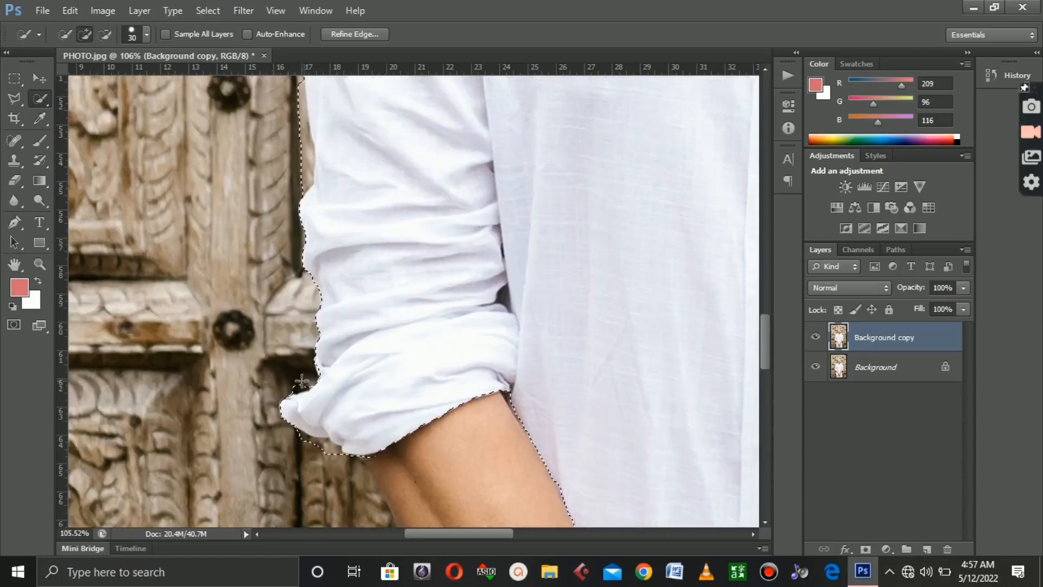
scroll(327, 190, "up", 3)
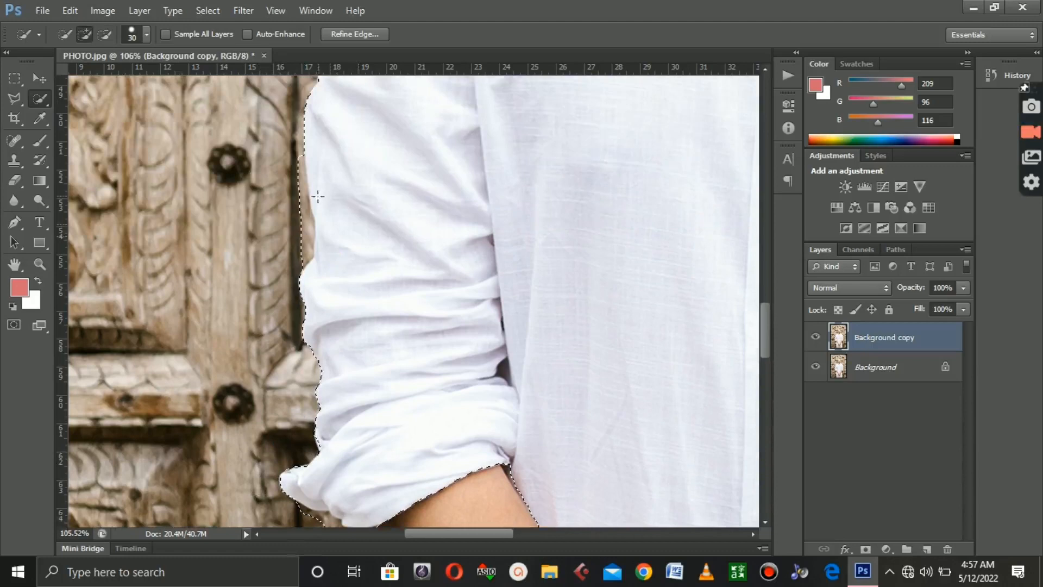
scroll(303, 229, "down", 5)
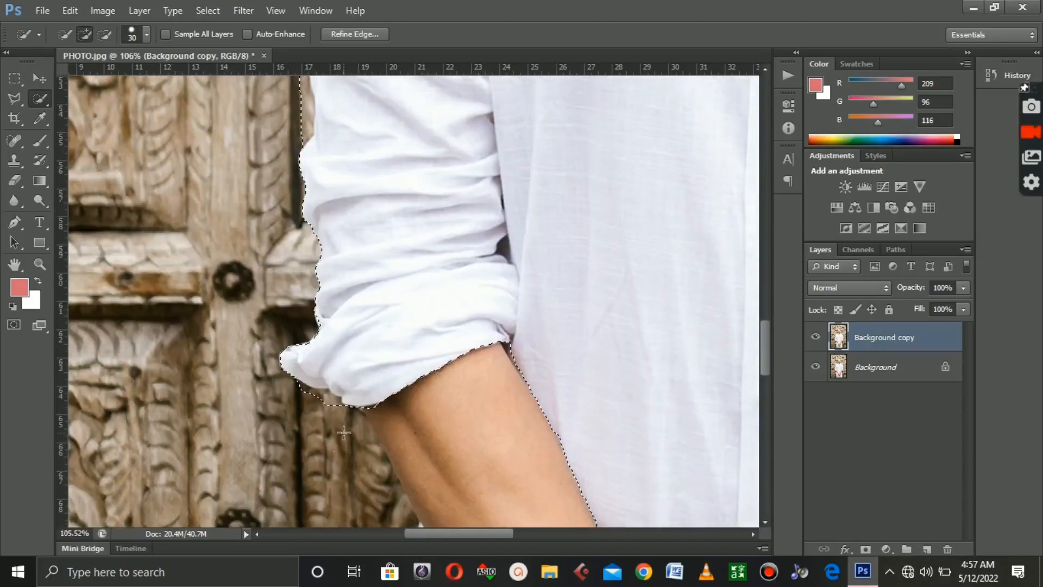
left_click_drag(343, 416, 312, 404)
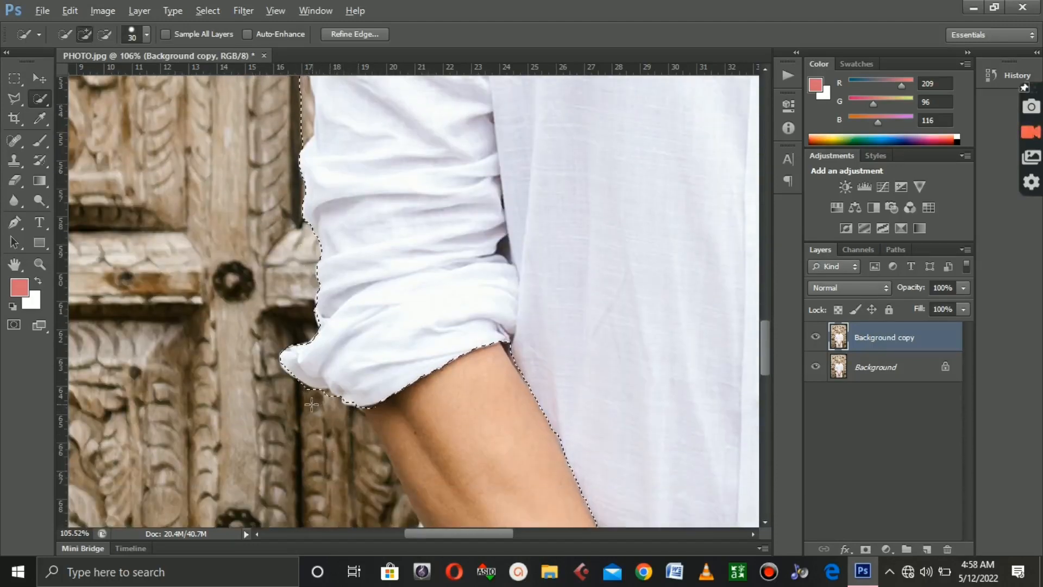
Subtract the narrow strip of door along the outer edge of the man's right sleeve from the selection.
scroll(369, 301, "up", 3)
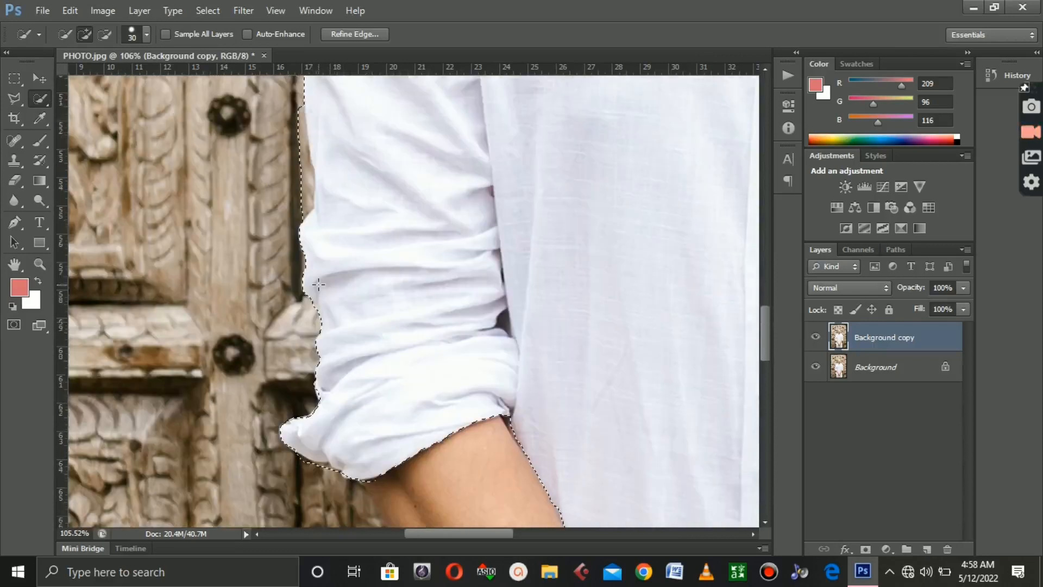
scroll(307, 203, "up", 3)
left_click_drag(298, 190, 305, 268)
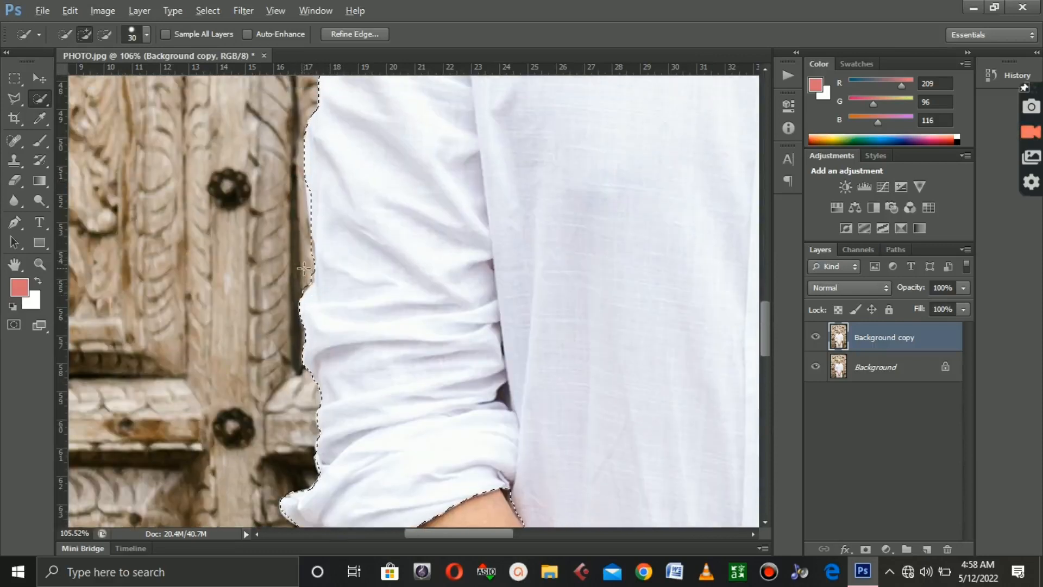
Add the lower shirt section beneath the man's right forearm to the selection, down to the curved hem.
scroll(429, 247, "down", 5)
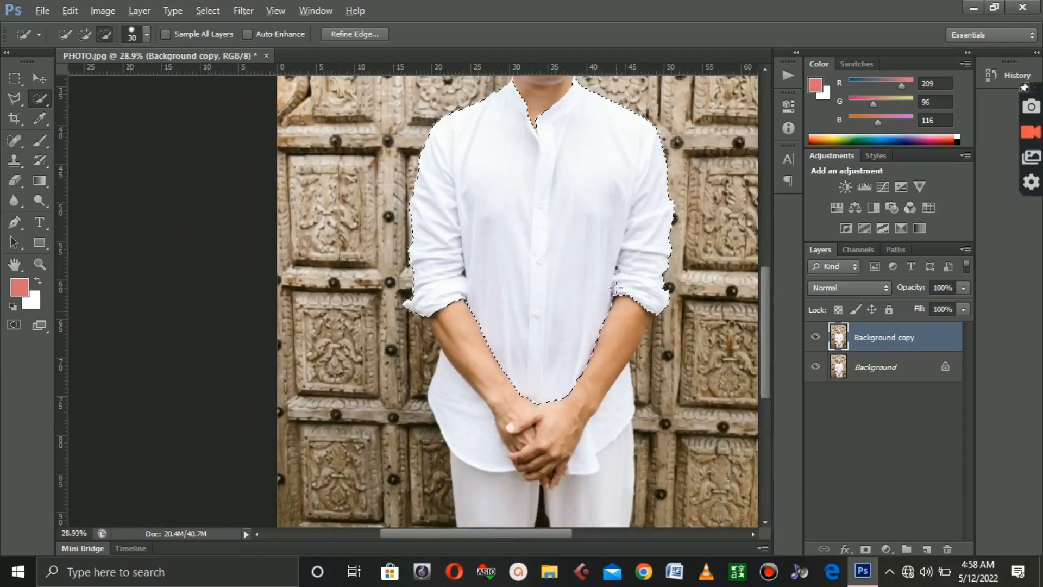
scroll(582, 229, "up", 2)
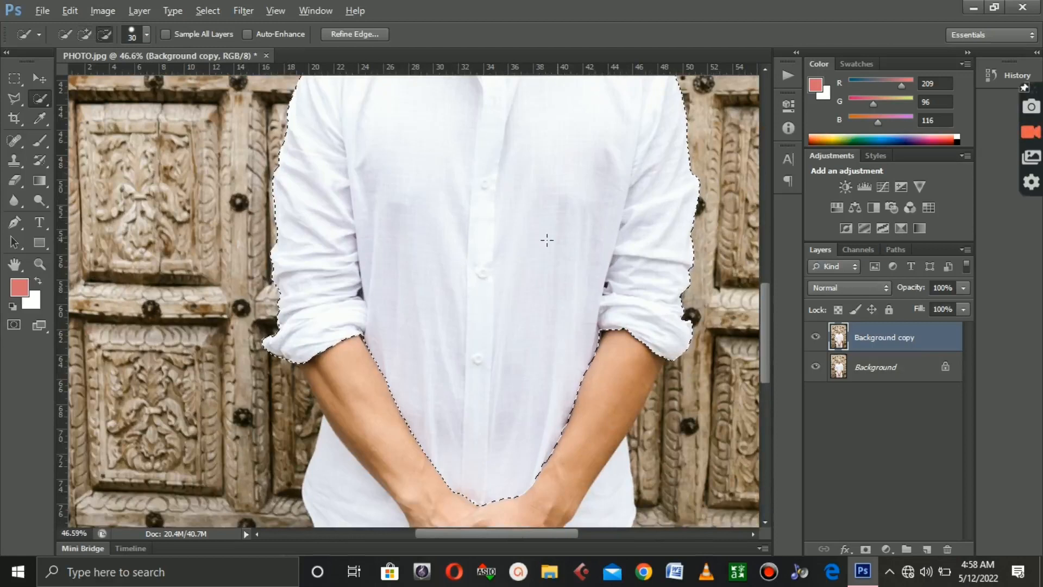
scroll(571, 207, "down", 2)
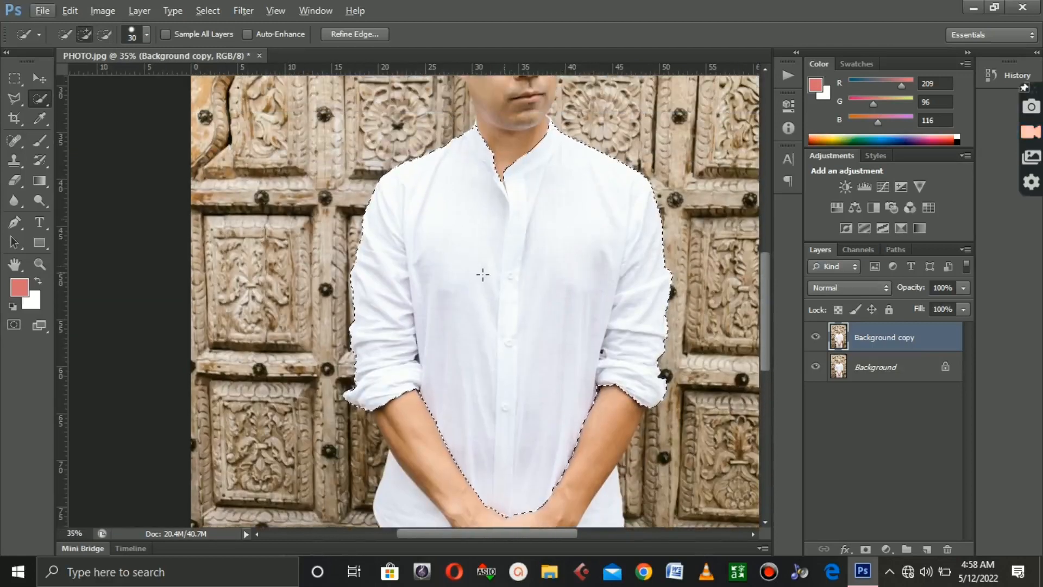
scroll(484, 272, "down", 2)
scroll(485, 245, "down", 2)
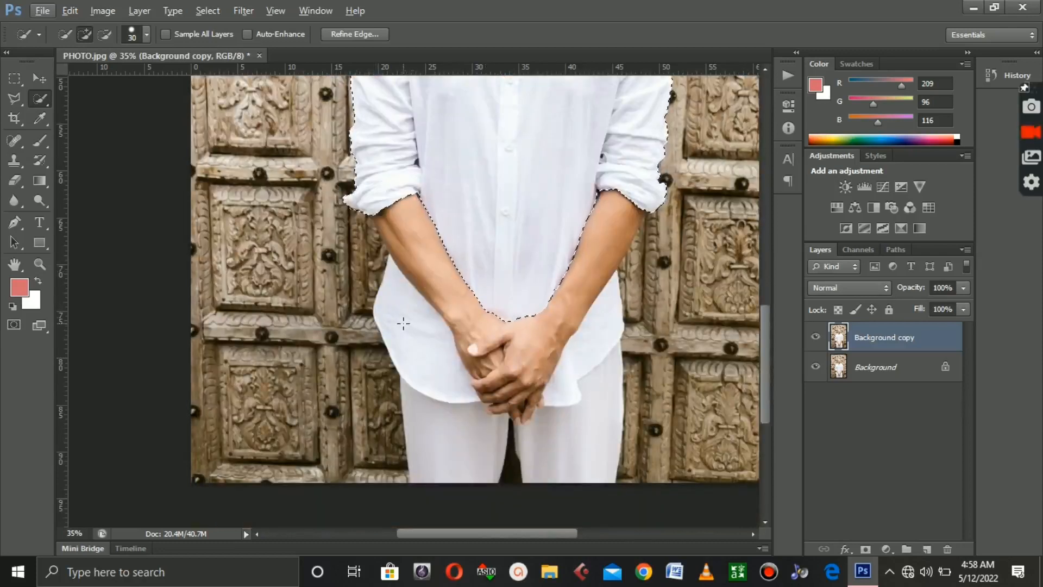
scroll(414, 319, "down", 1)
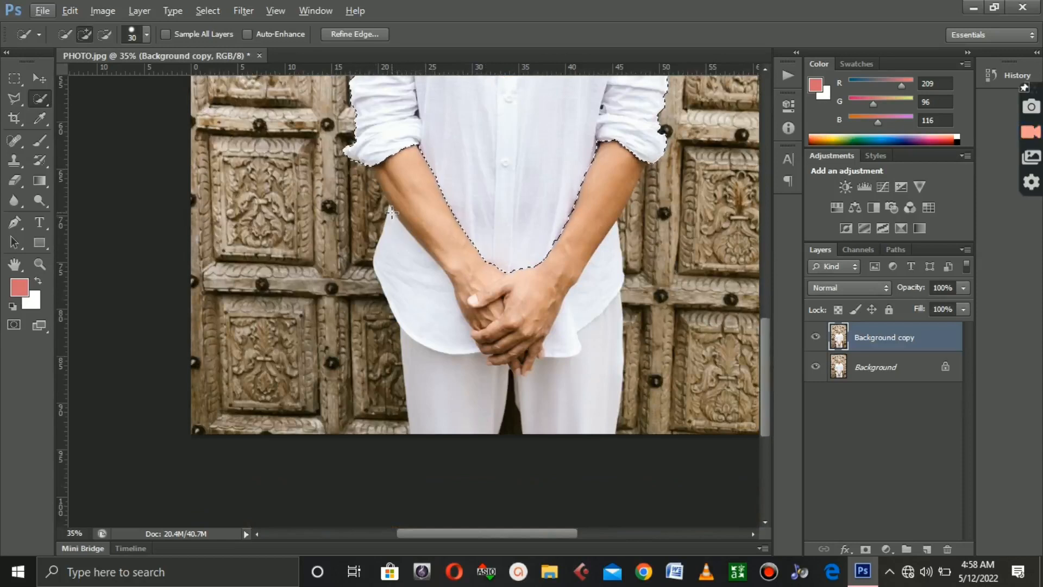
left_click_drag(394, 225, 399, 253)
Subtract the fingertip area of the clasped hands from the lower shirt selection.
scroll(479, 337, "up", 3)
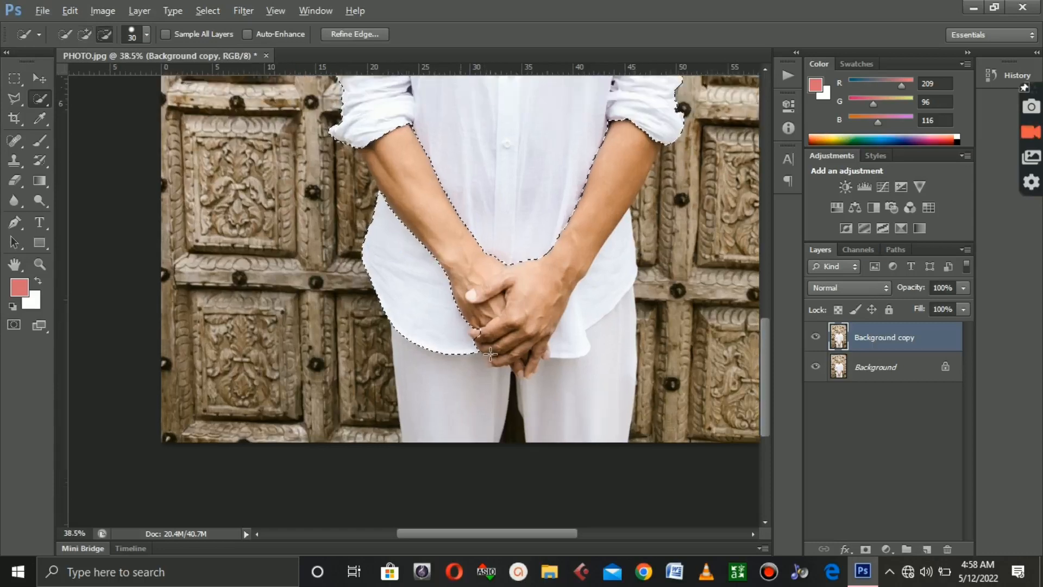
scroll(479, 339, "up", 2)
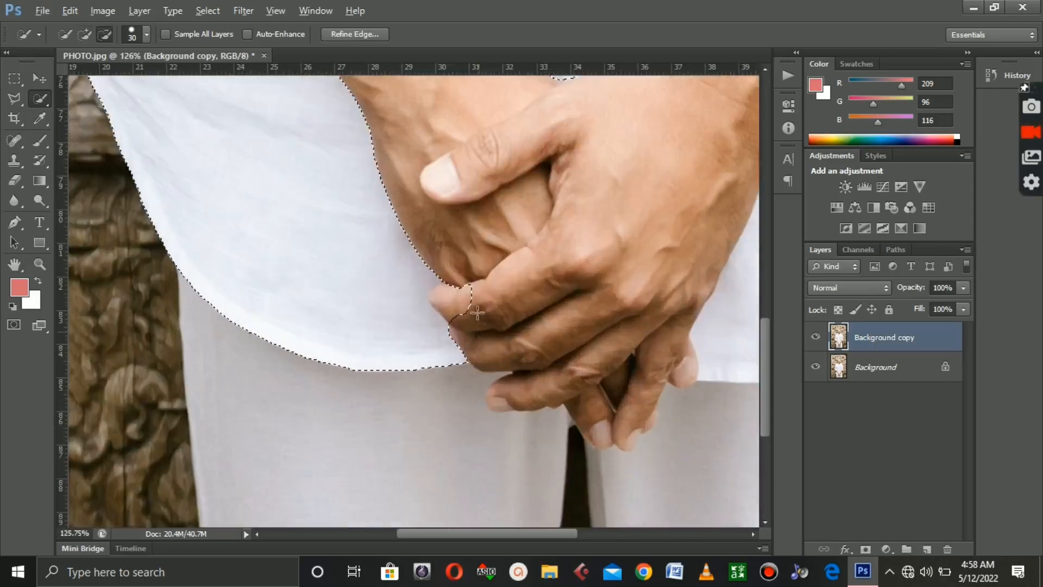
mouse_move(480, 280)
left_mouse_down()
mouse_move(454, 288)
mouse_move(455, 313)
mouse_move(450, 303)
left_mouse_up()
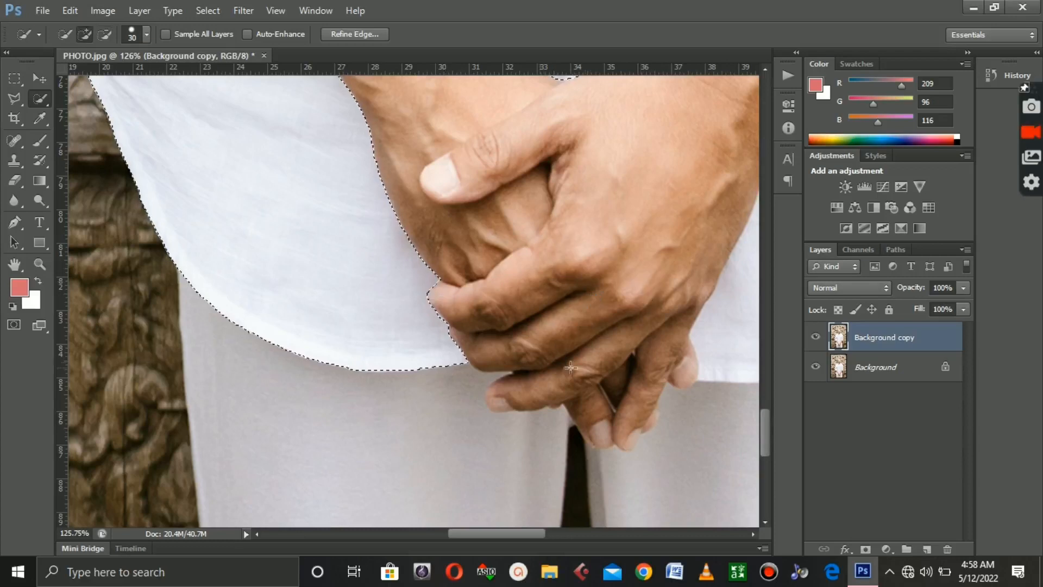
Add the lower shirt section beneath the man's left forearm to the selection with the Quick Selection tool.
scroll(576, 223, "down", 2)
scroll(576, 223, "down", 4)
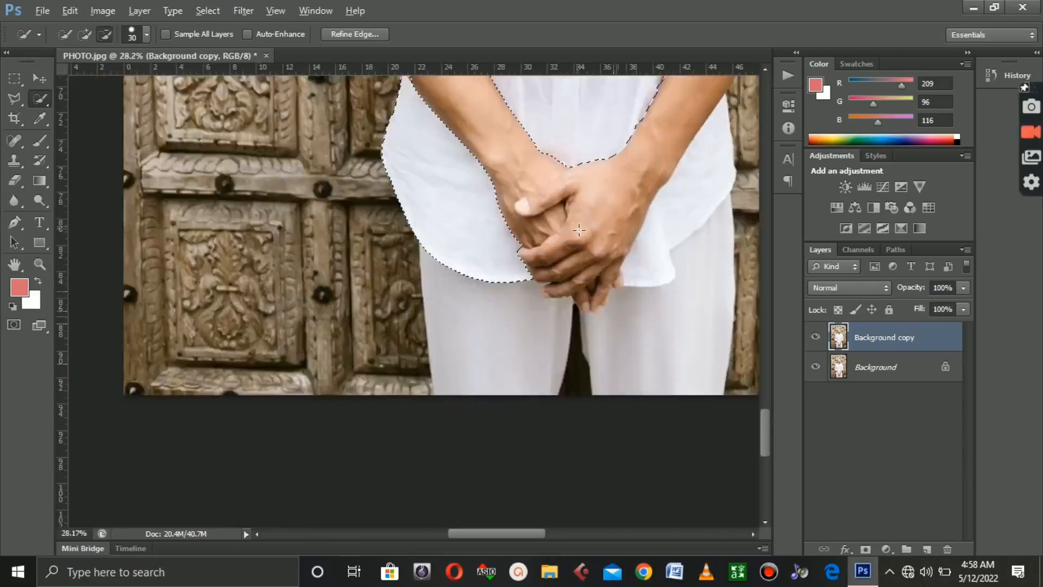
scroll(672, 217, "up", 2)
scroll(672, 217, "up", 4)
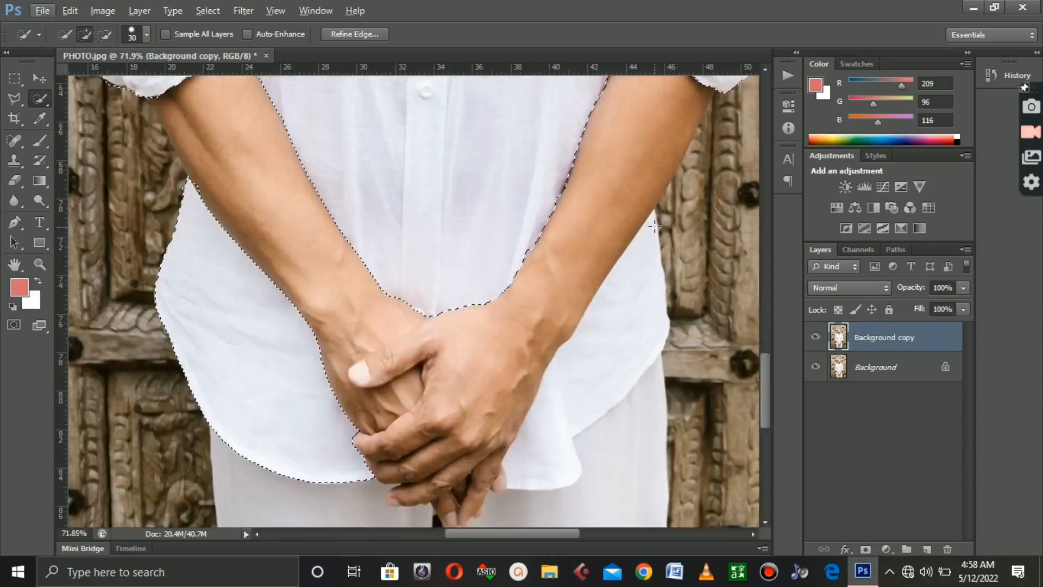
left_click_drag(641, 250, 578, 398)
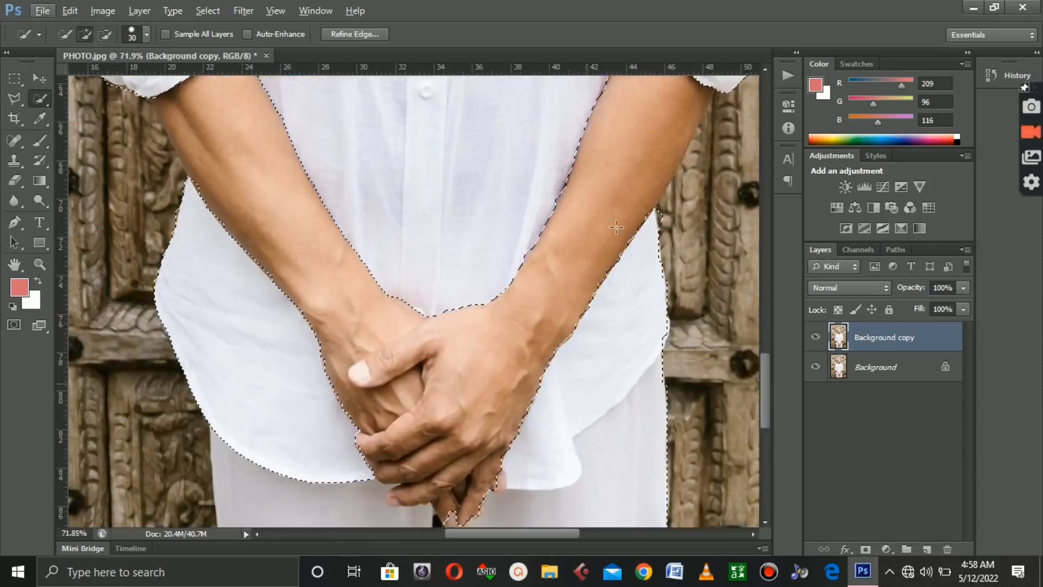
Subtract the man's left trouser leg and the adjoining door edge from the selection, up to the shirt's curved hem.
scroll(624, 273, "down", 4)
scroll(625, 272, "down", 1)
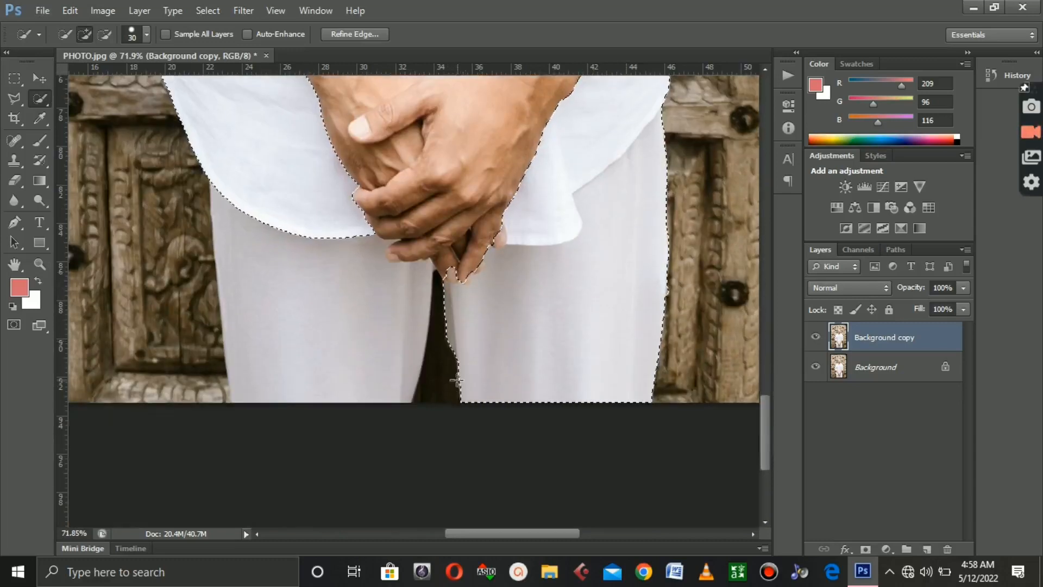
mouse_move(443, 387)
left_mouse_down()
mouse_move(508, 364)
mouse_move(514, 324)
mouse_move(587, 293)
mouse_move(629, 250)
mouse_move(671, 129)
left_mouse_up()
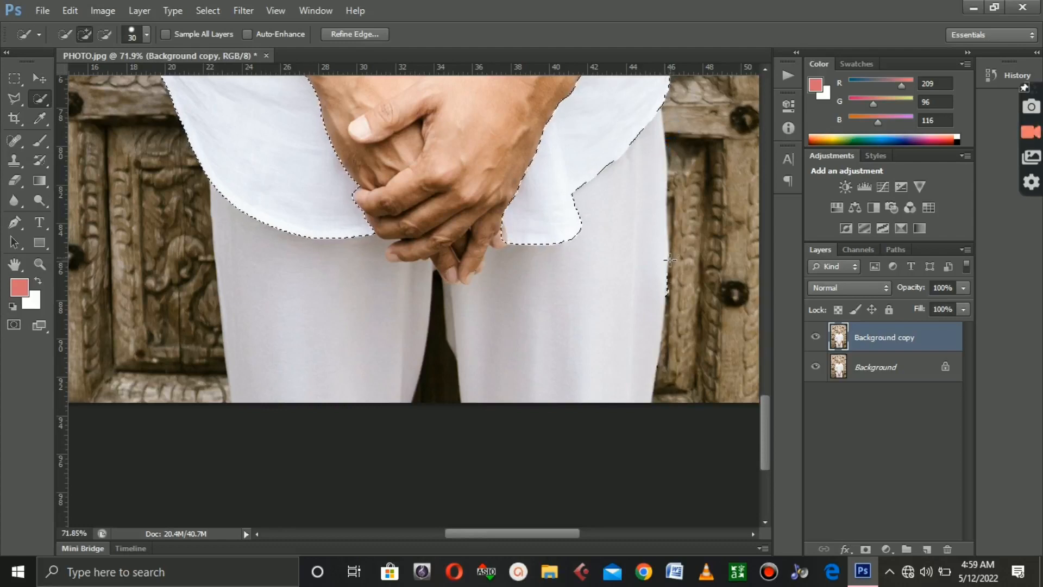
left_click_drag(661, 275, 691, 300)
Subtract the fingertip beside the shirt's left hem section from the selection.
scroll(490, 248, "up", 6)
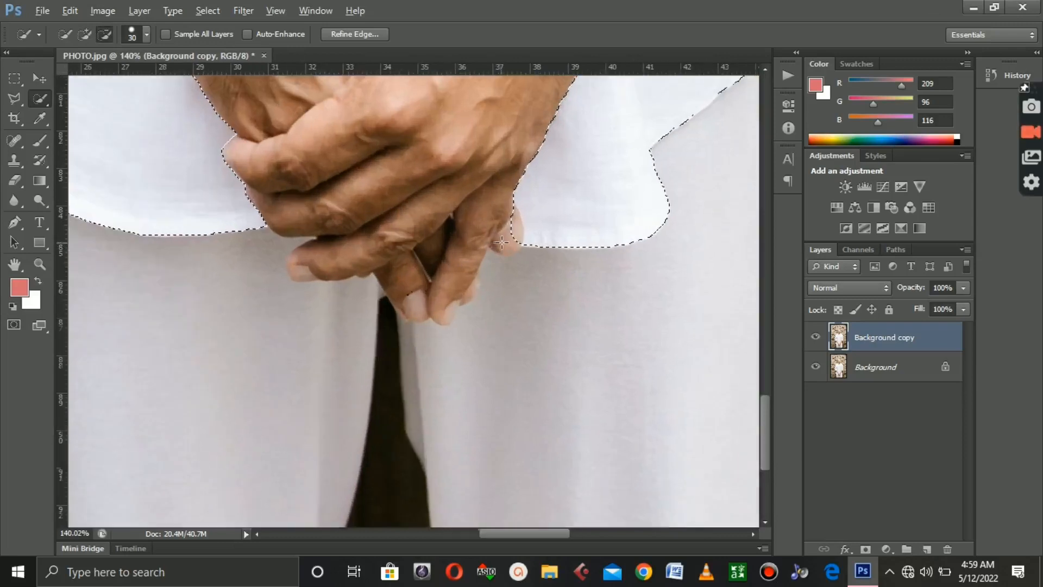
left_click(506, 216)
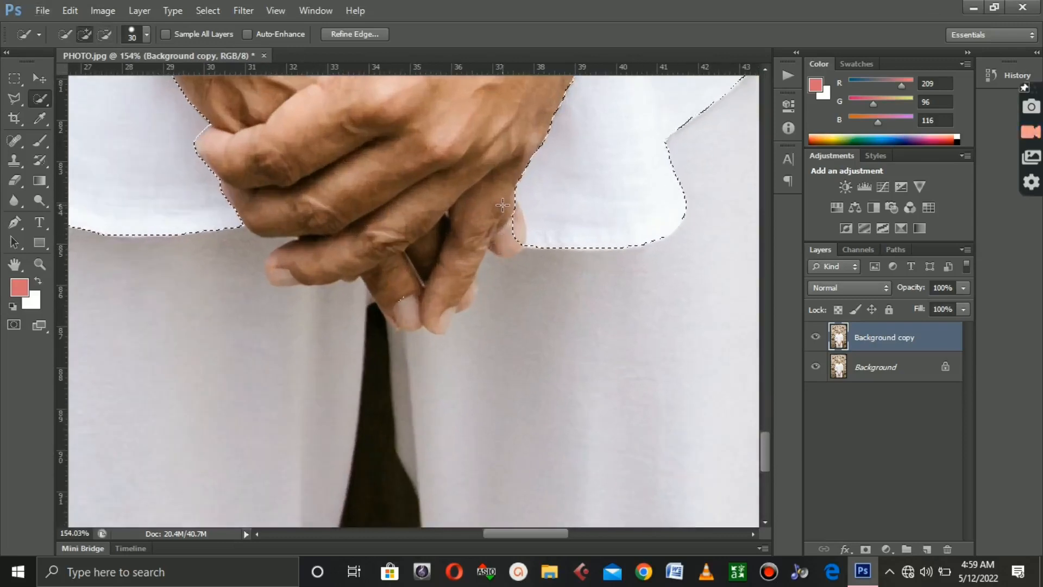
left_click(510, 214, "alt")
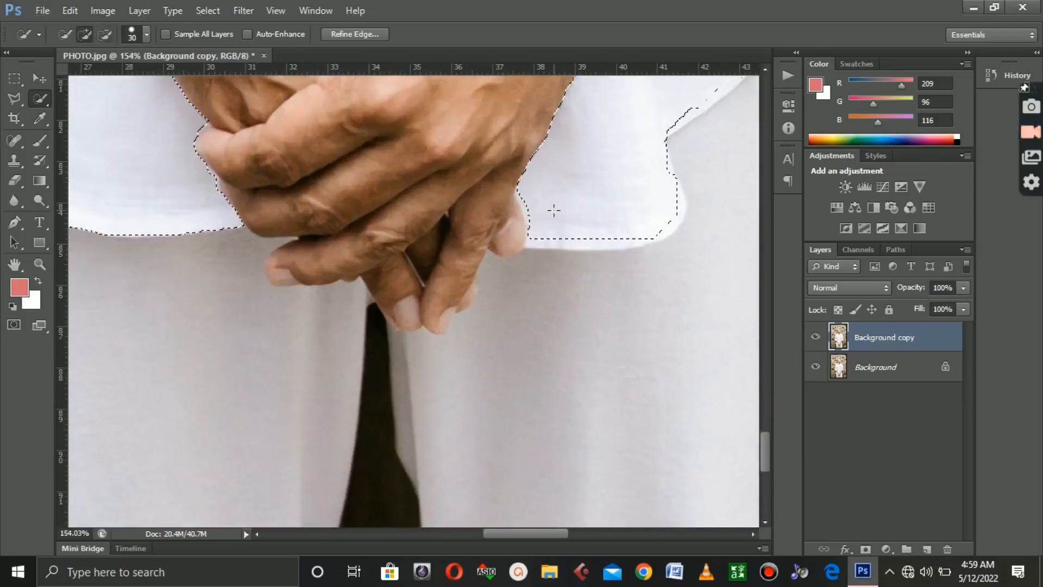
Check the shirt outline, and add a layer mask to the Background copy layer from the selection.
scroll(538, 203, "down", 8)
scroll(539, 203, "down", 5)
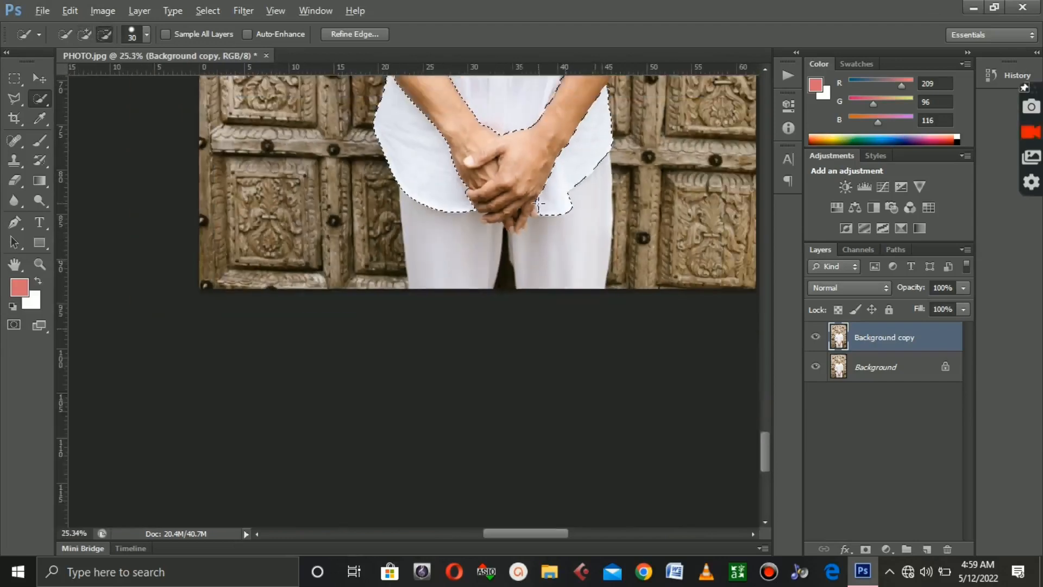
scroll(465, 280, "up", 5)
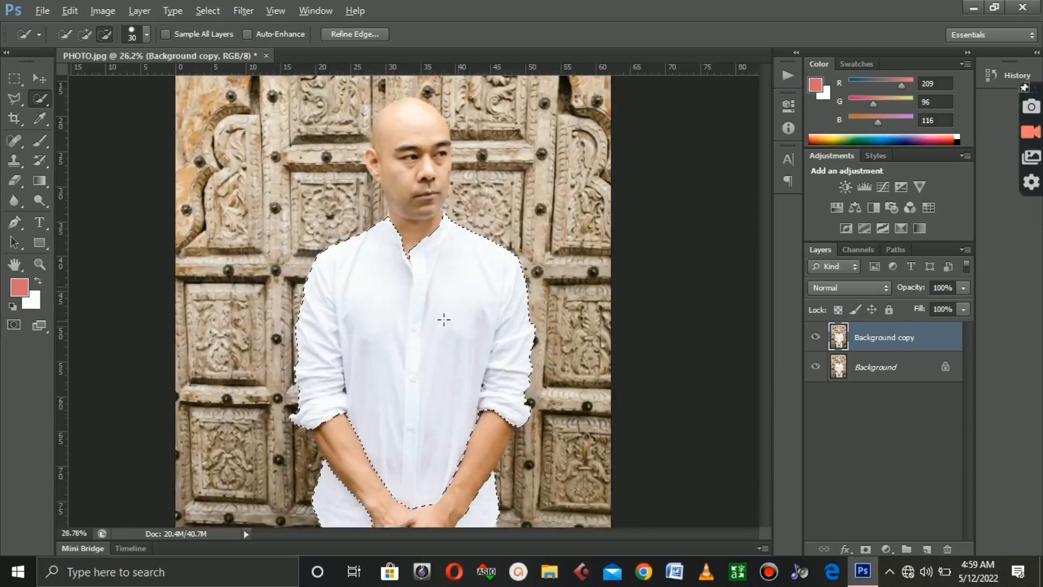
scroll(431, 230, "down", 4)
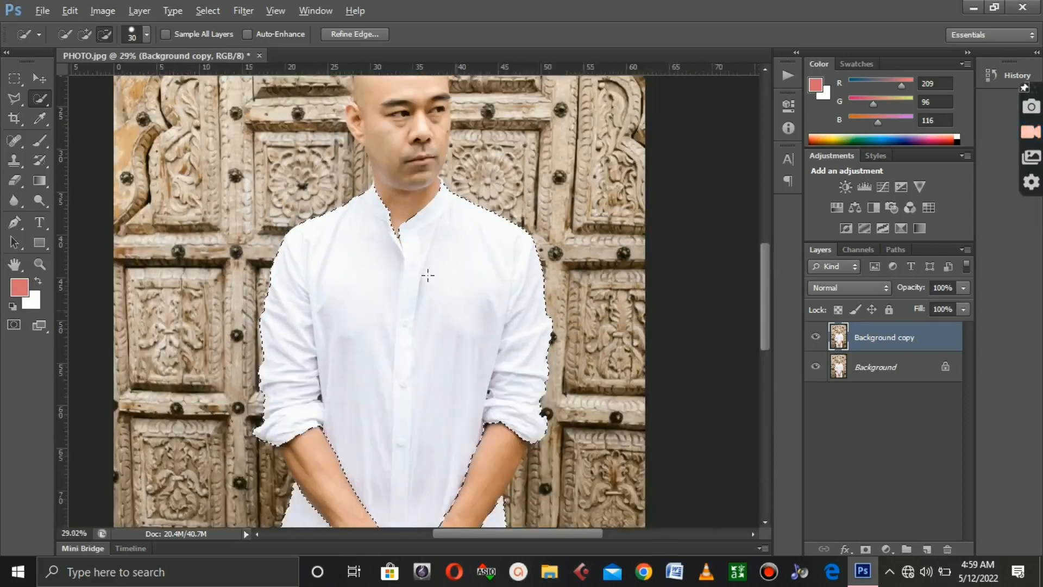
scroll(405, 369, "down", 2)
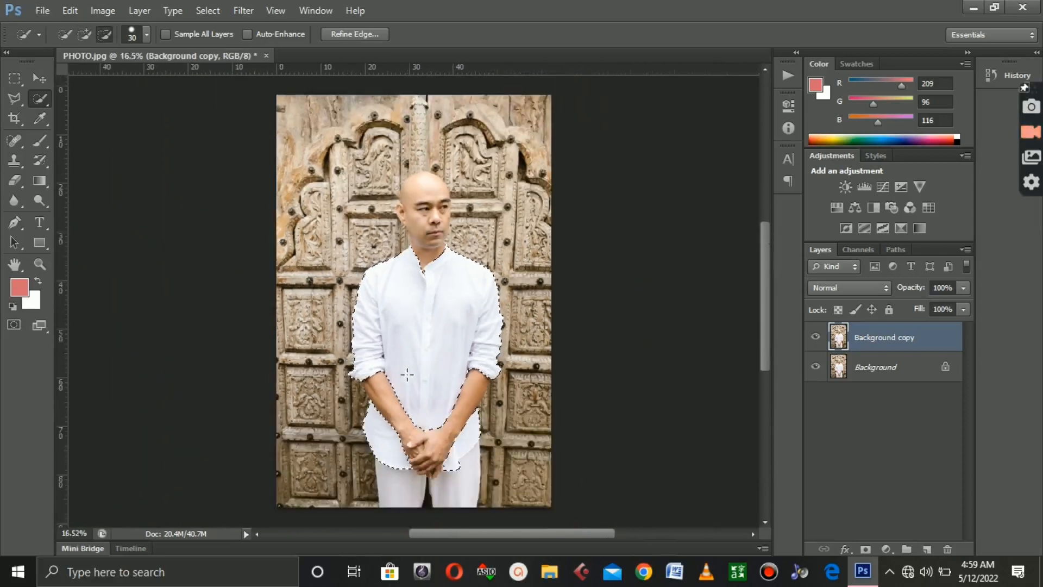
scroll(457, 458, "up", 2)
scroll(457, 458, "up", 1)
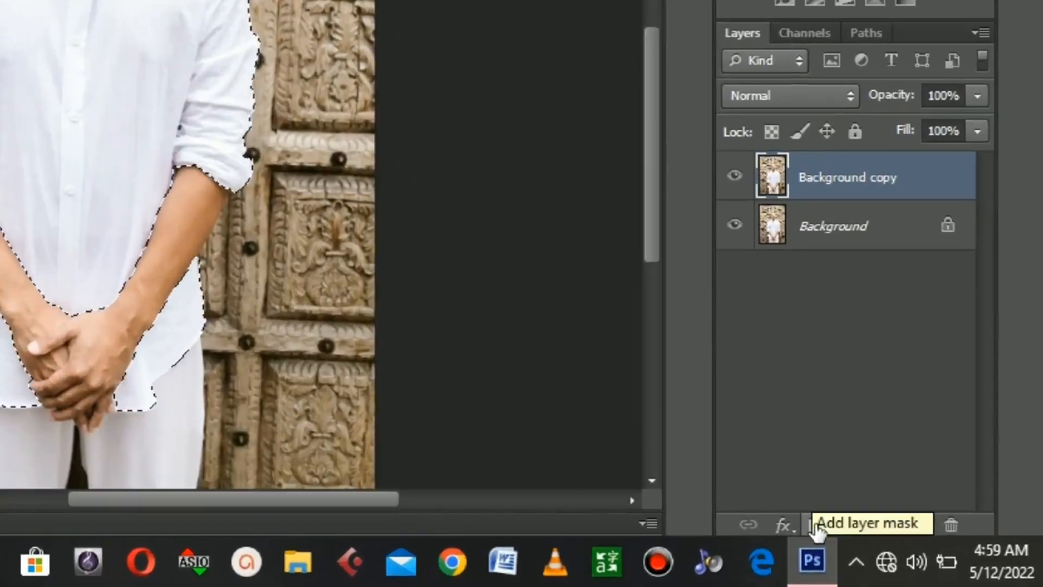
left_click(815, 526)
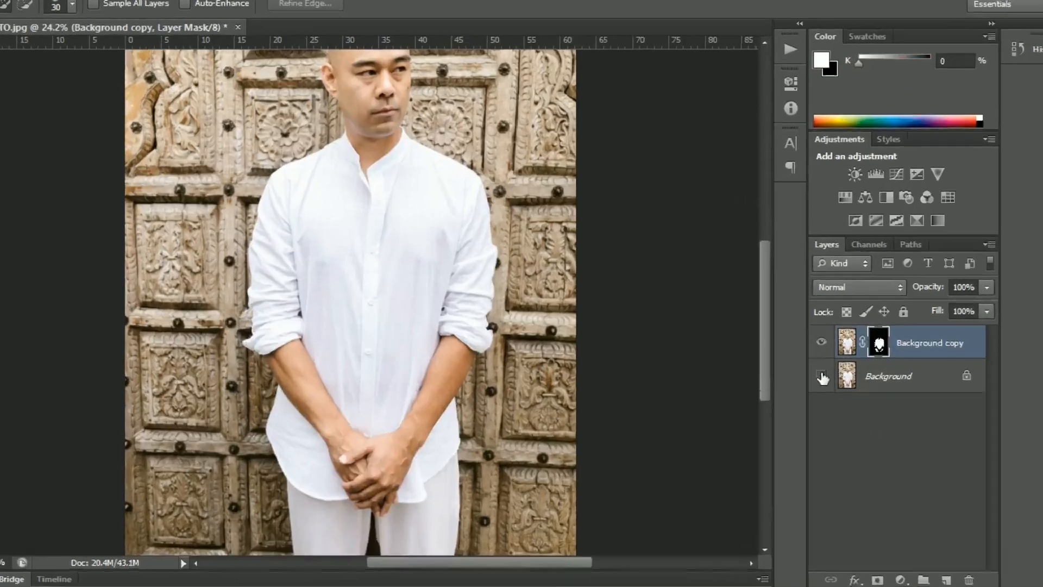
Hide and reshow the Background layer to examine the masked shirt cutout.
left_click(816, 368)
left_click(834, 397)
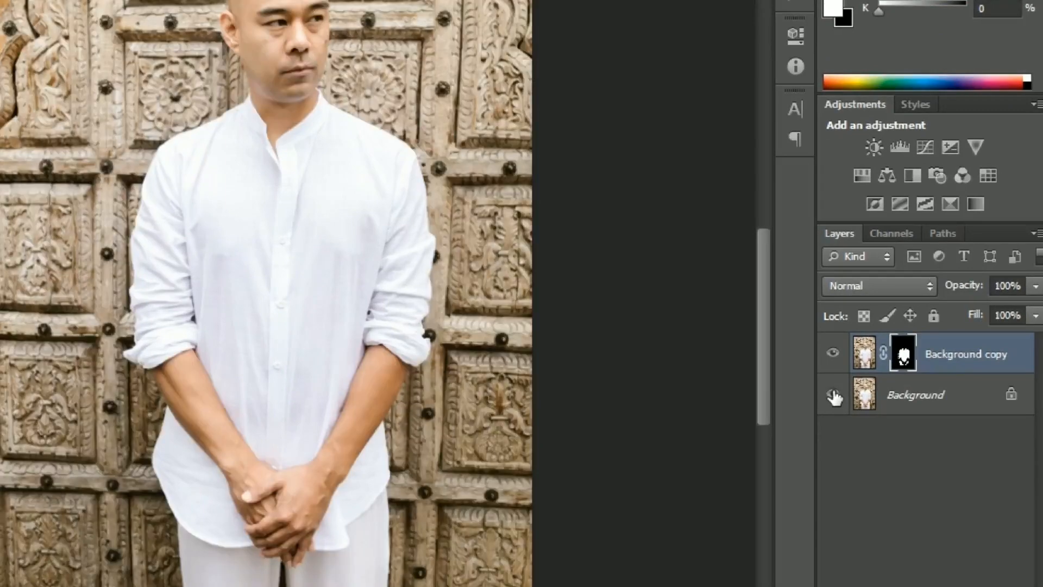
left_click(834, 397)
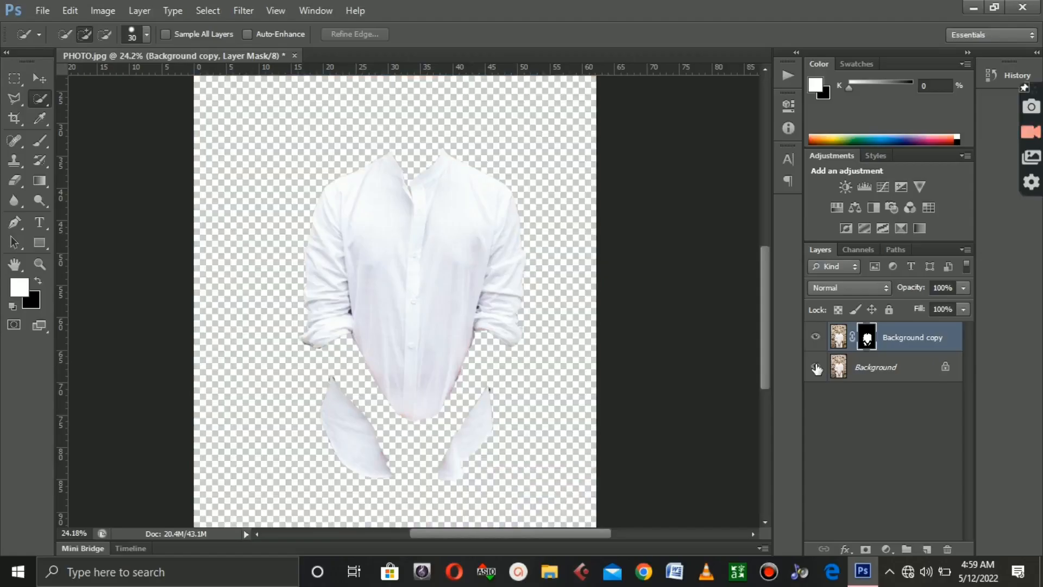
left_click(816, 368)
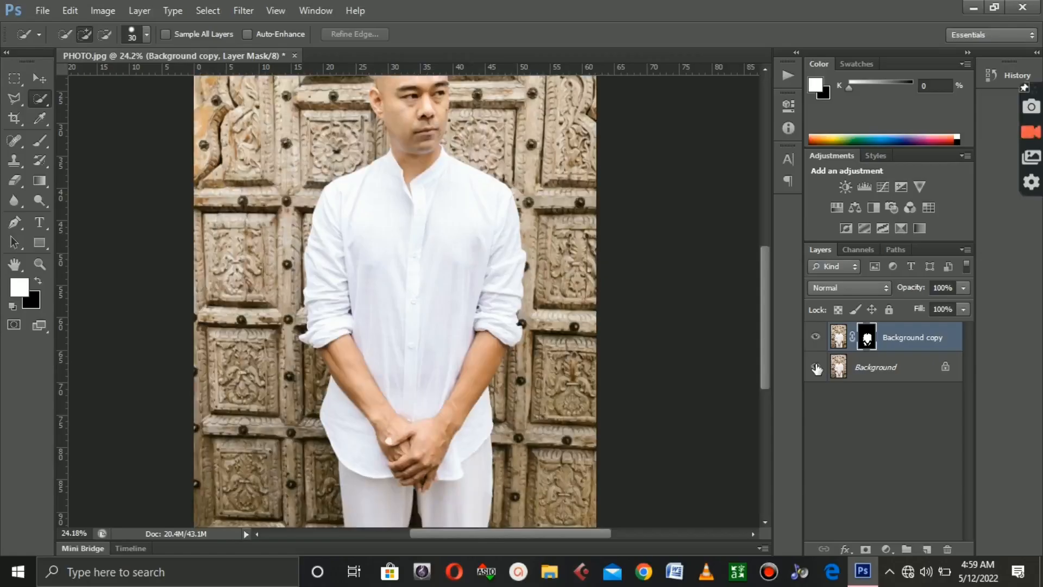
left_click(816, 368)
left_click(815, 368)
Place the Kgf floral image from the pattern folder inside A PHOTOSHOP's Cloths folder into the document.
left_click(42, 11)
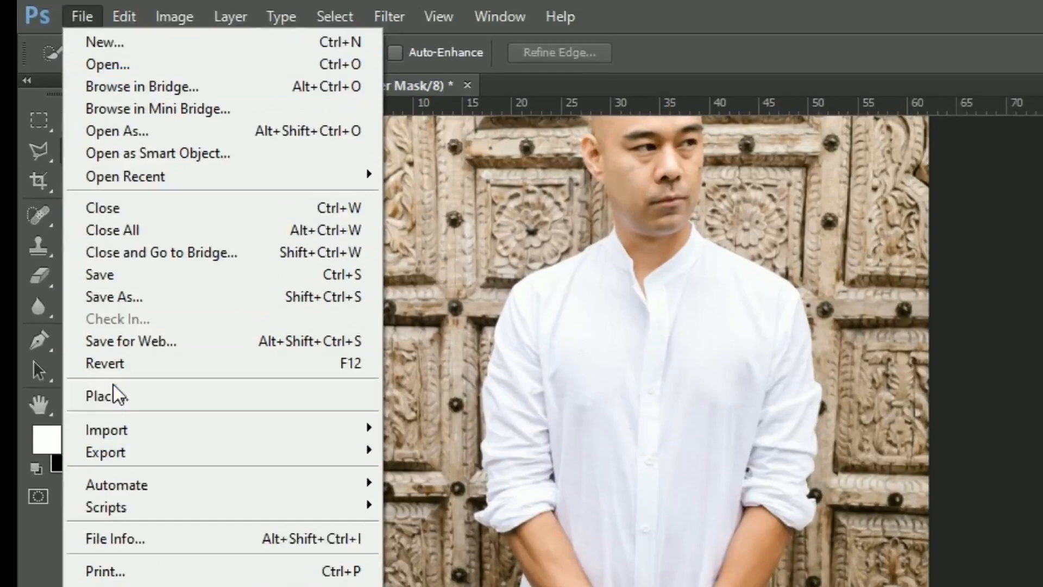
left_click(113, 394)
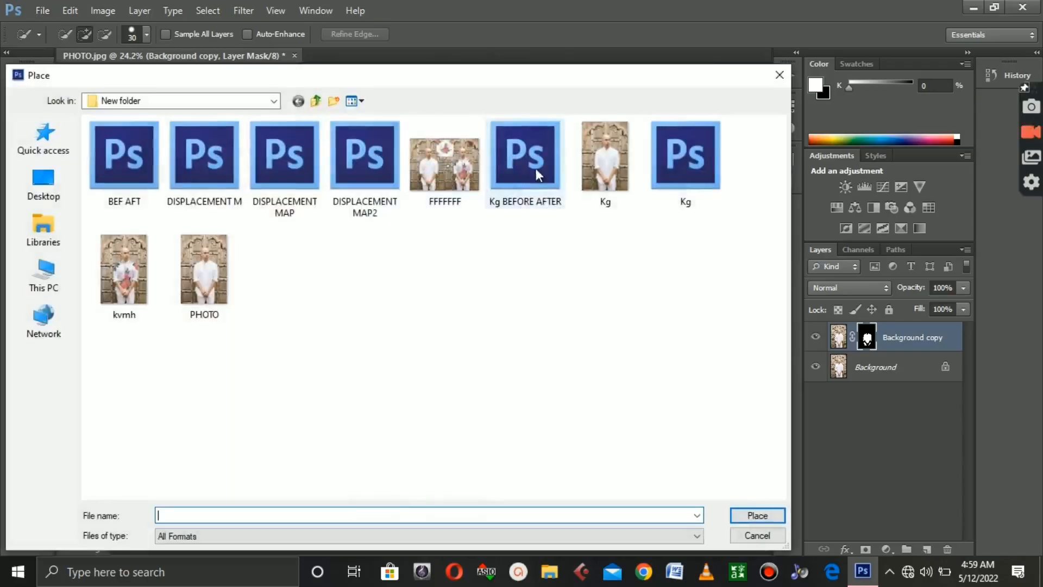
left_click(26, 267)
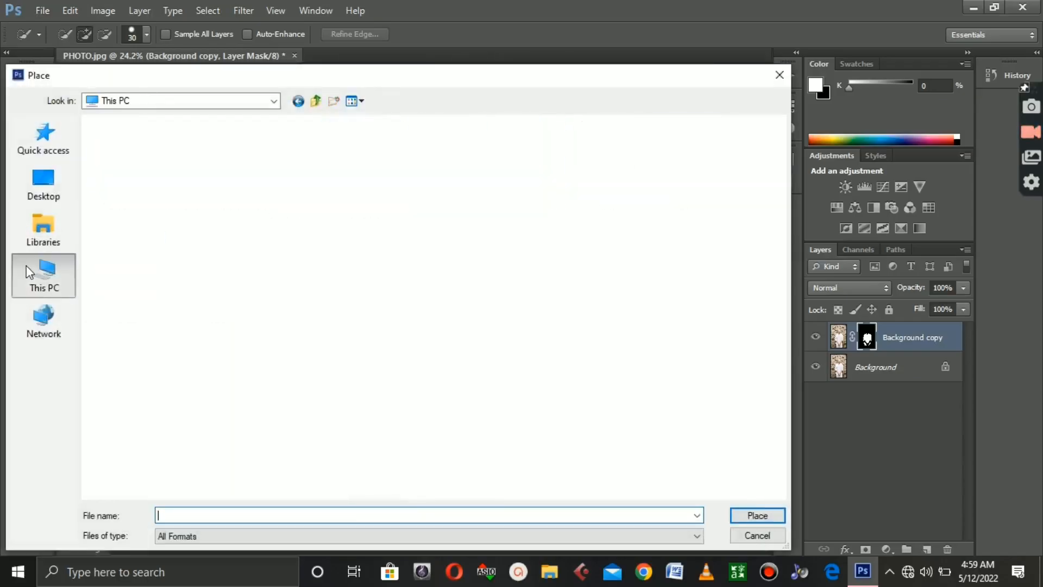
double_click(353, 201)
double_click(133, 163)
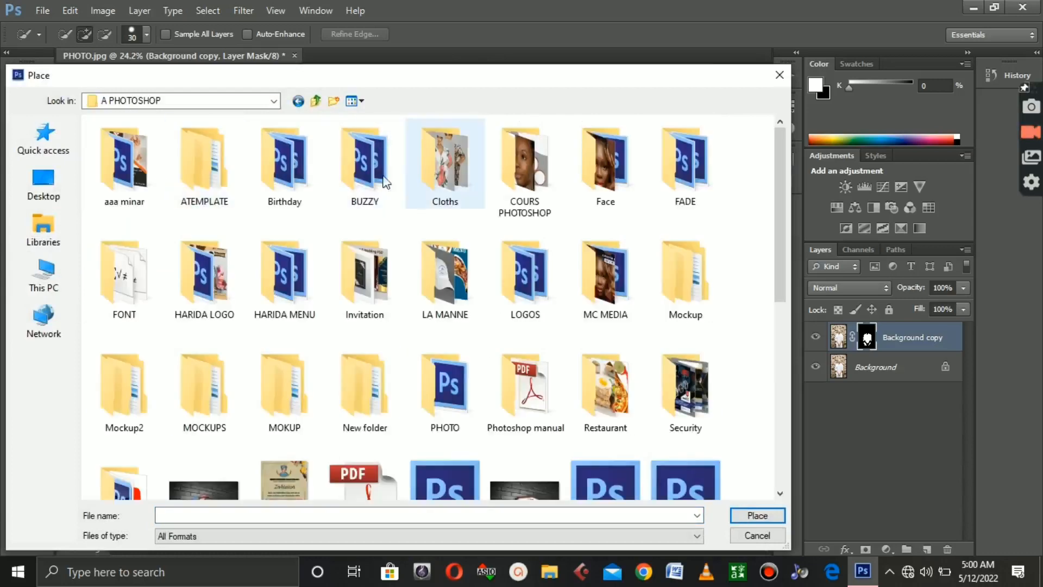
double_click(443, 187)
double_click(170, 183)
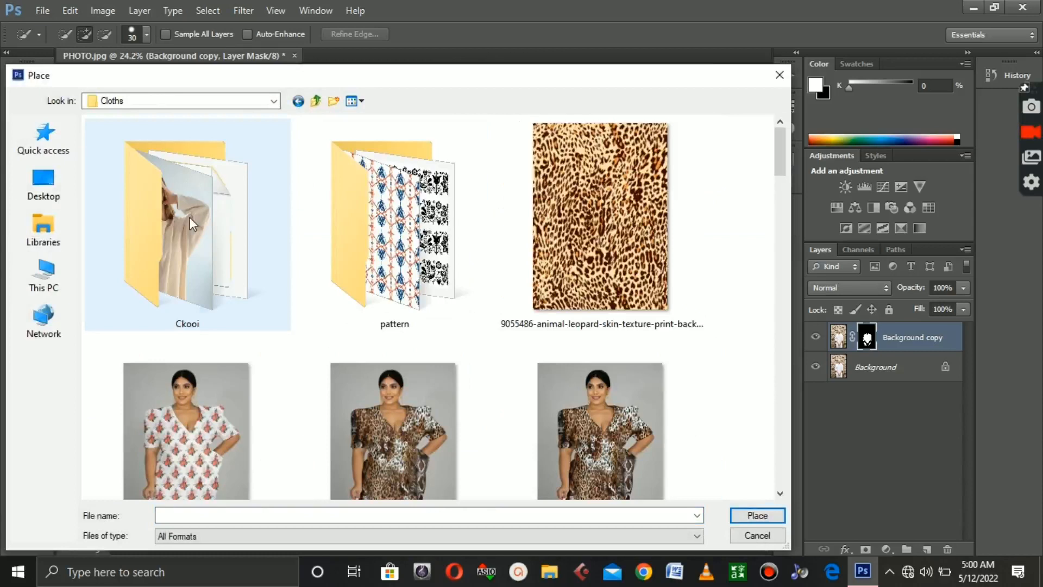
left_click(299, 101)
double_click(408, 325)
double_click(123, 273)
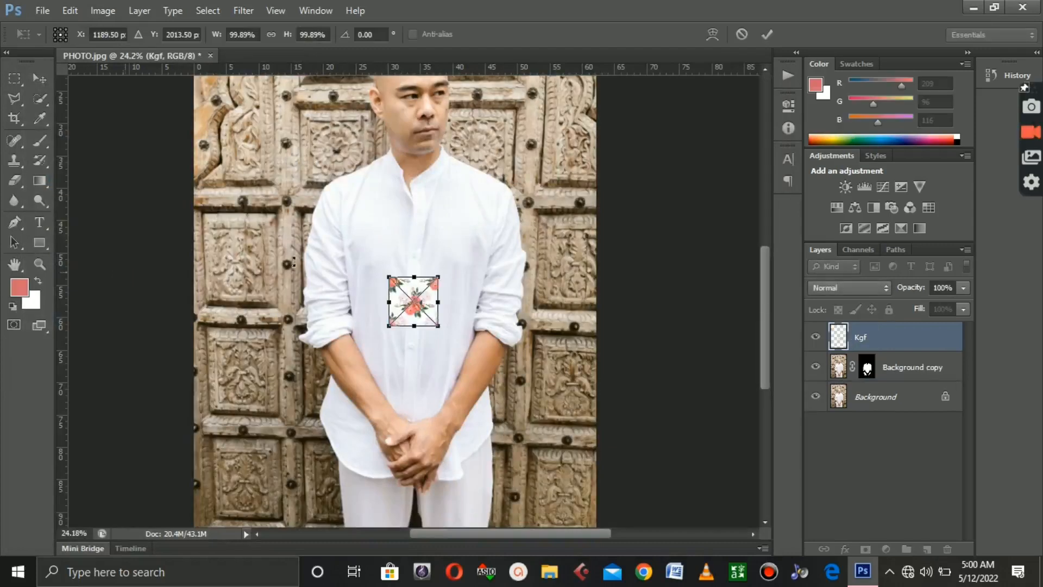
Stretch the placed floral image to about 489% width and 698% height so it covers the whole shirt, and commit it.
left_click_drag(434, 326, 435, 491)
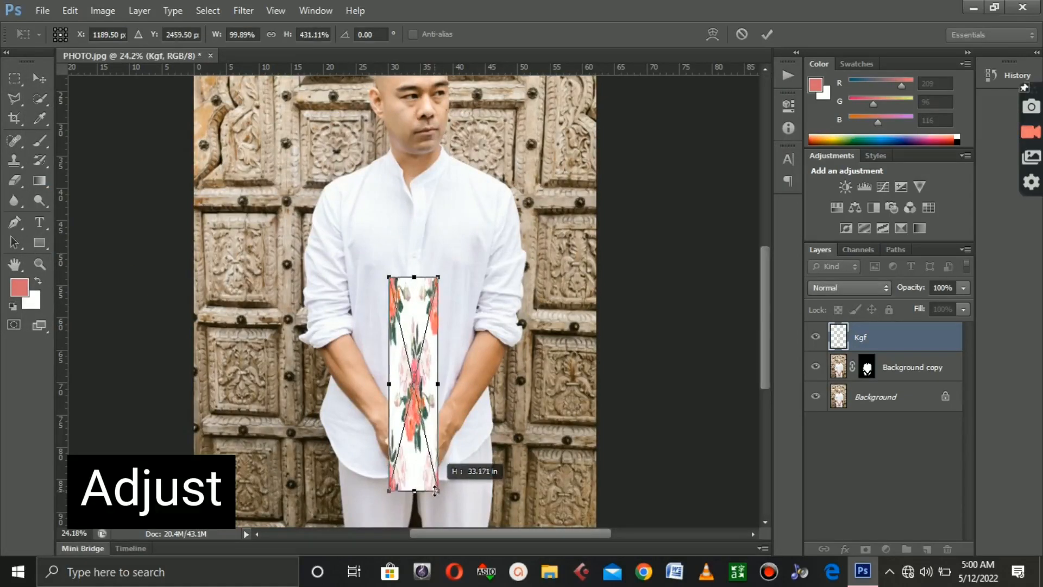
left_click_drag(416, 277, 442, 142)
left_click_drag(388, 316, 287, 317)
left_click_drag(439, 315, 538, 317)
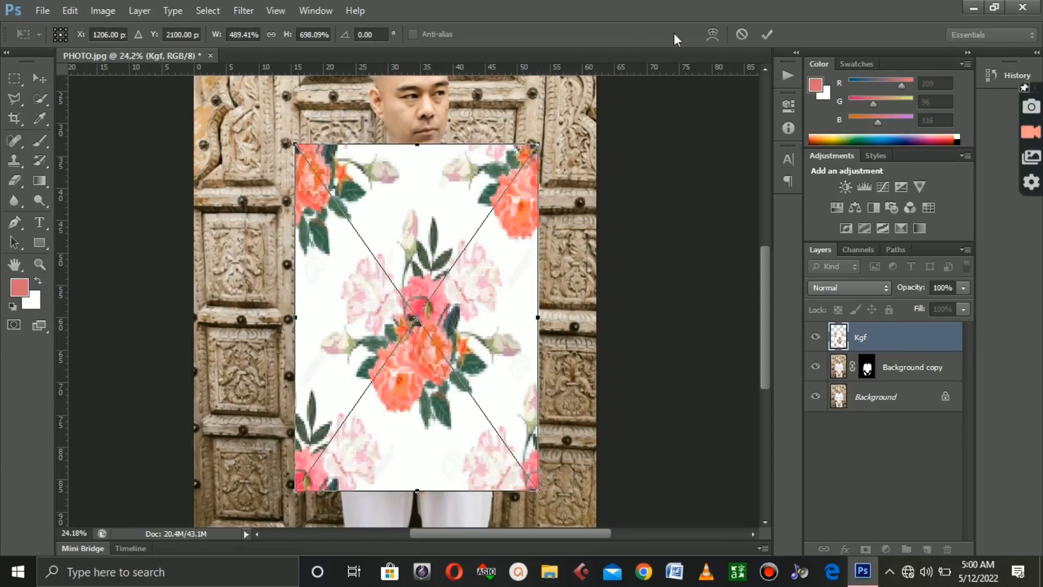
left_click(766, 35)
Load the Background copy layer's mask as a selection, and apply it as a layer mask on the Kgf layer.
key("w")
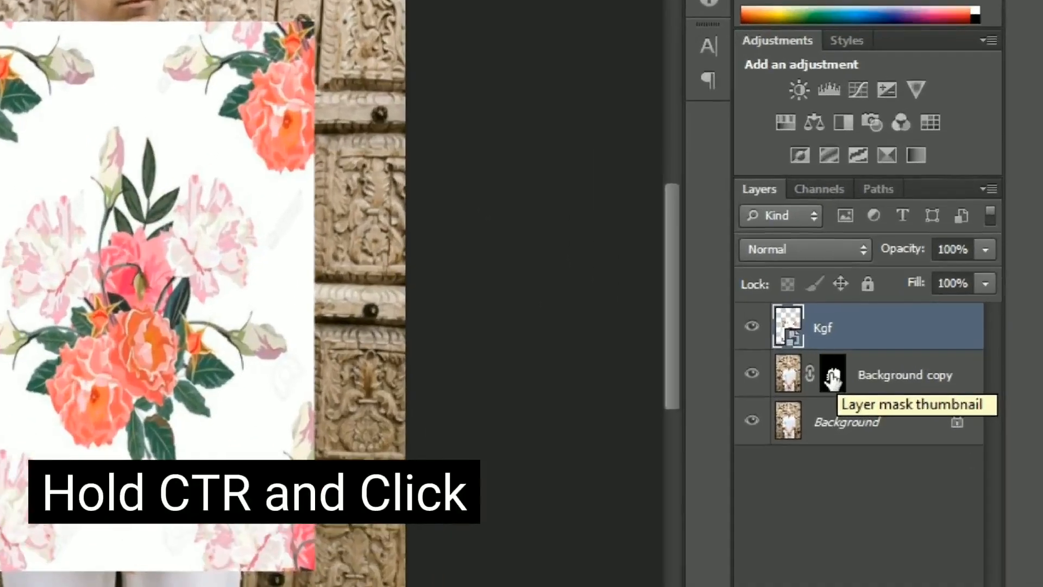
left_click(833, 379, "ctrl")
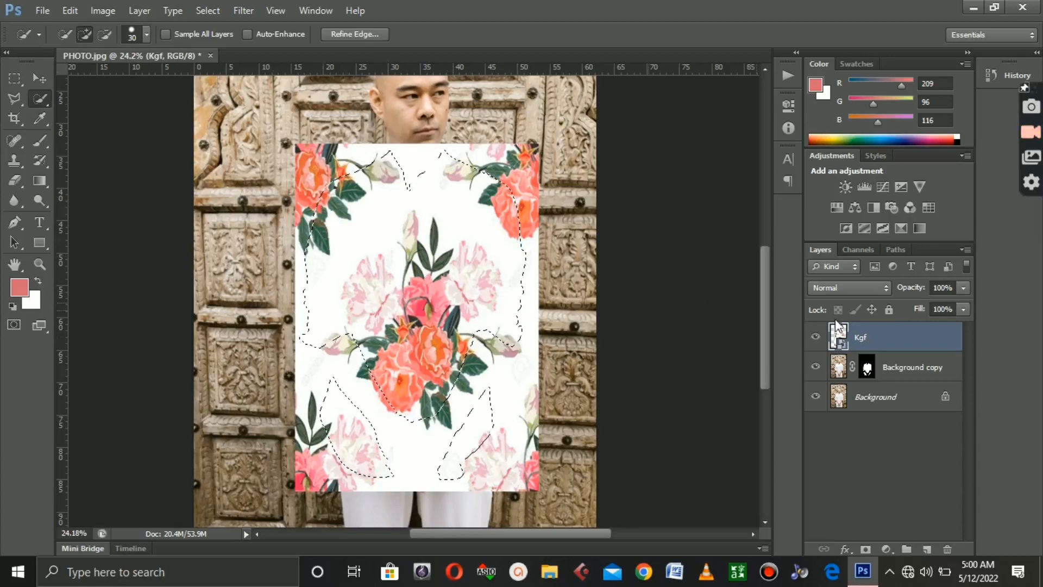
left_click(867, 550)
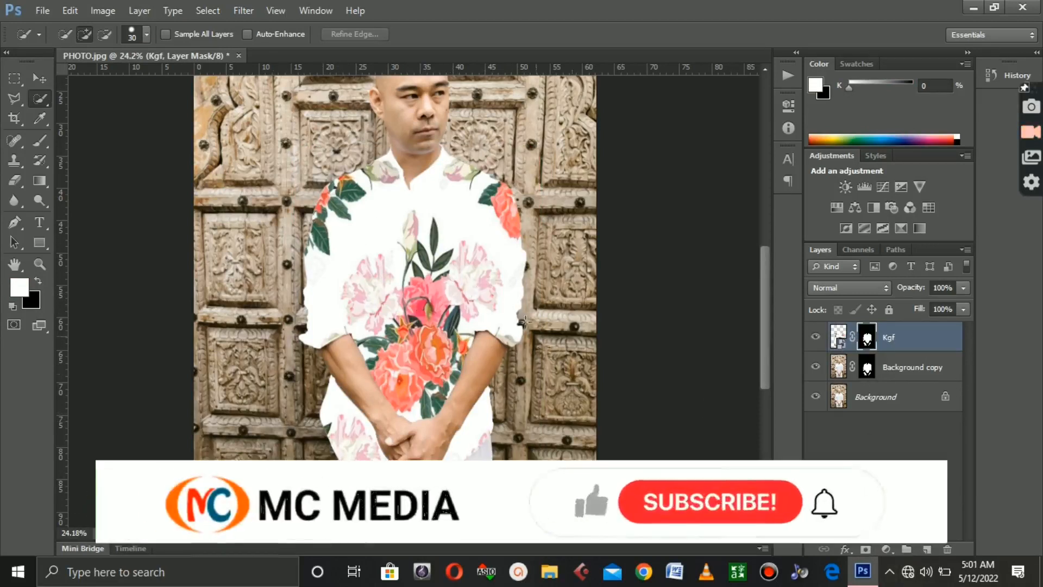
scroll(494, 294, "up", 1)
scroll(494, 294, "up", 11)
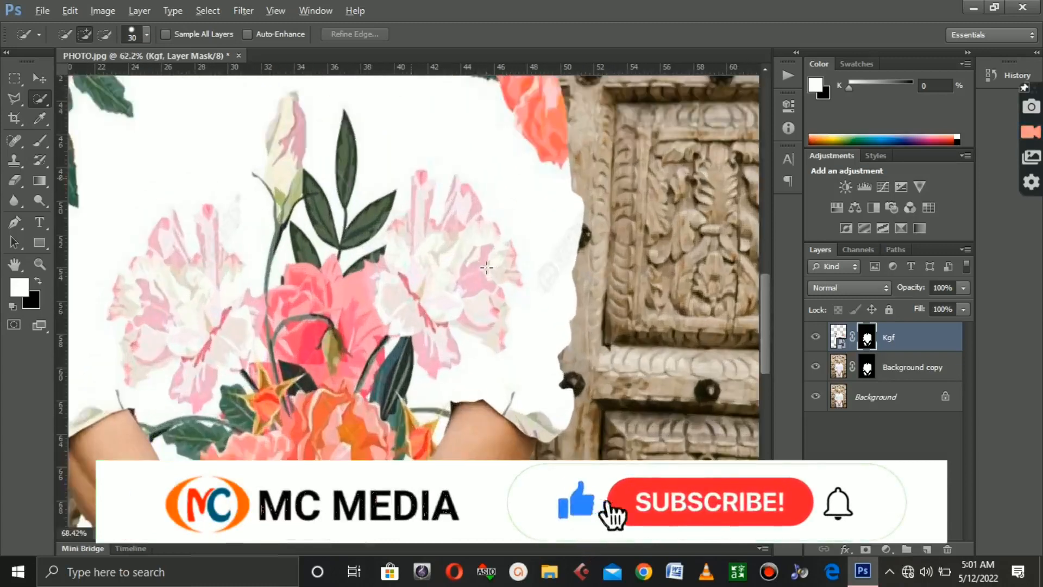
scroll(487, 268, "down", 12)
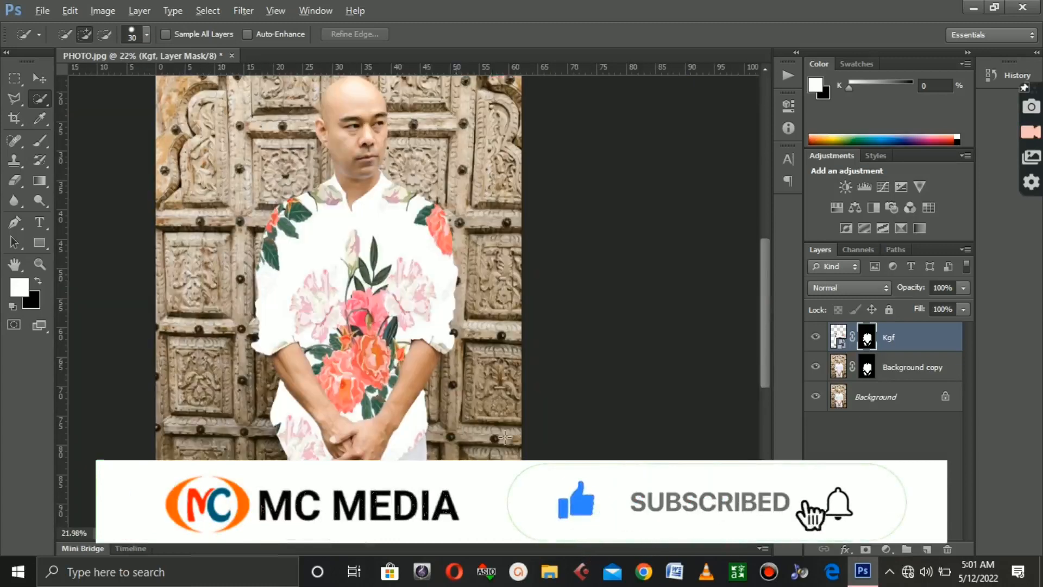
Convert the masked Kgf layer to a smart object.
right_click(885, 338)
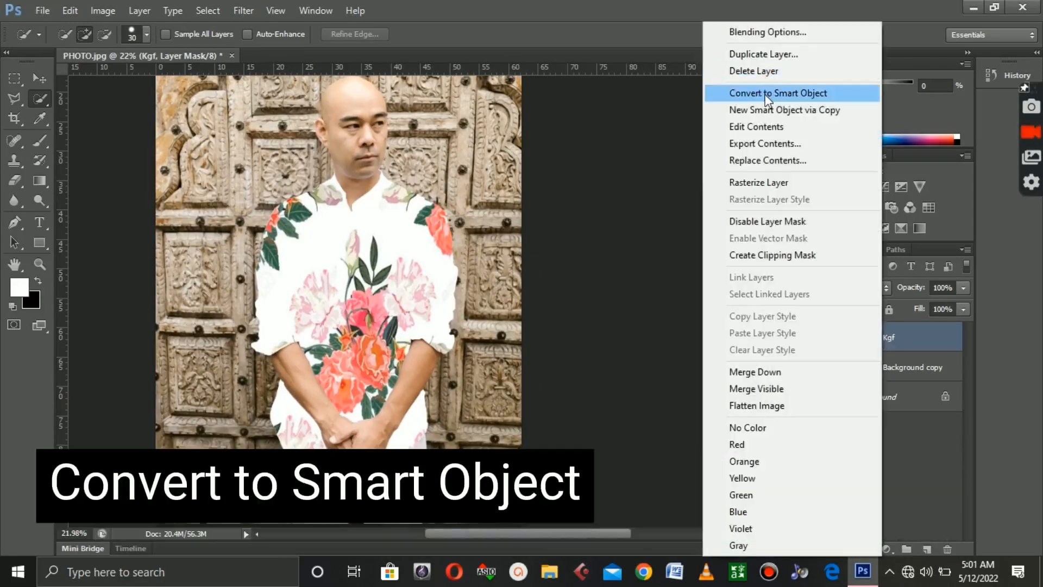
left_click(924, 328)
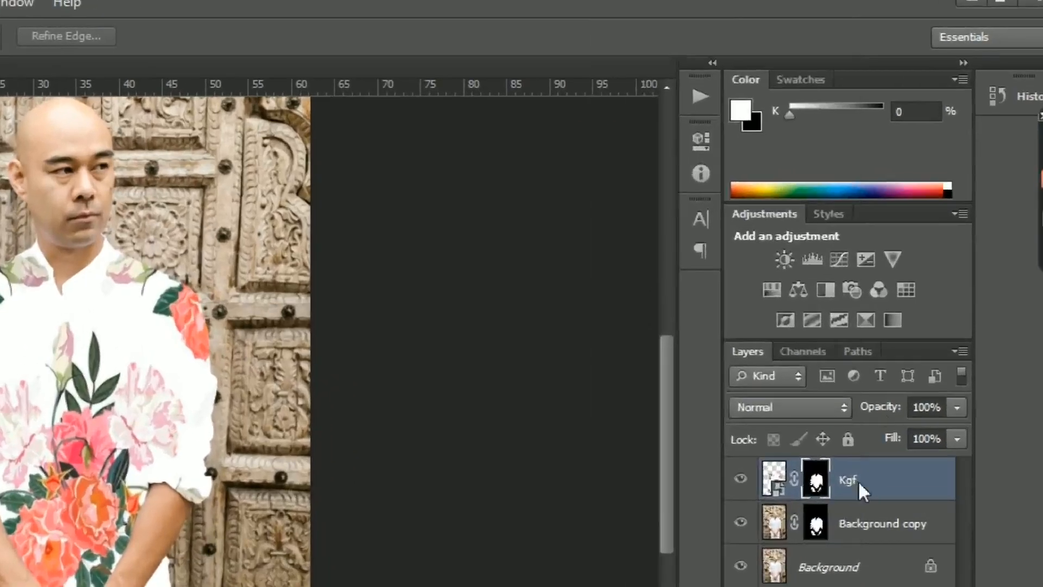
right_click(897, 343)
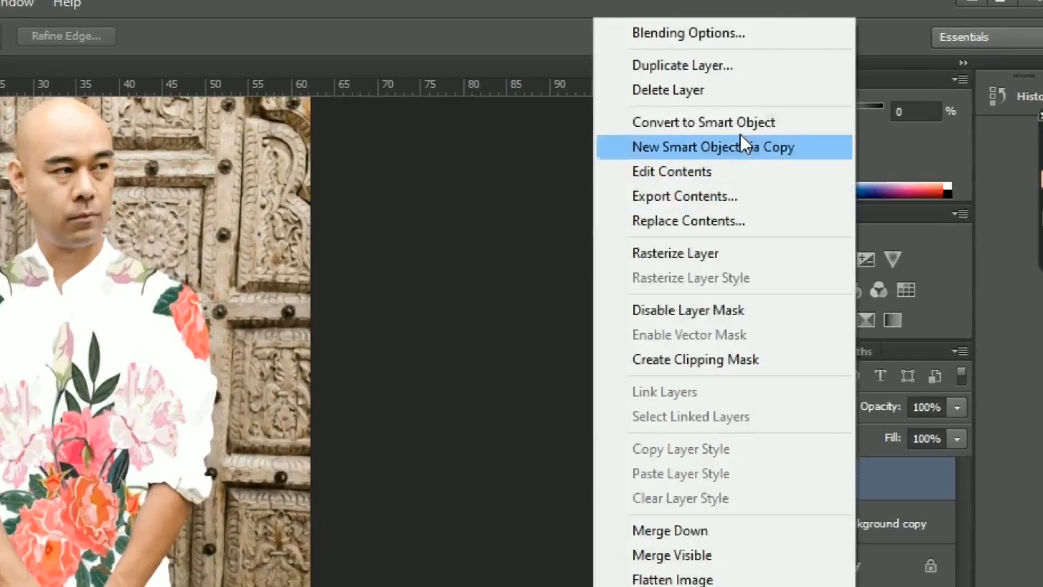
left_click(706, 126)
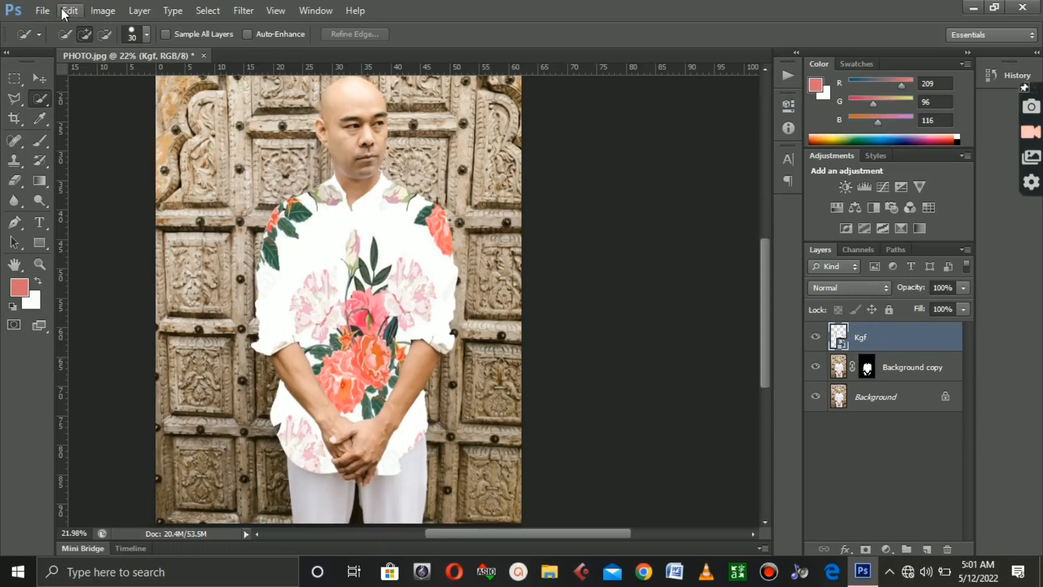
Apply the Displace filter to the Kgf layer with horizontal and vertical scale 9, using DISPLACEMENT MAP2 as the displacement map.
left_click(244, 10)
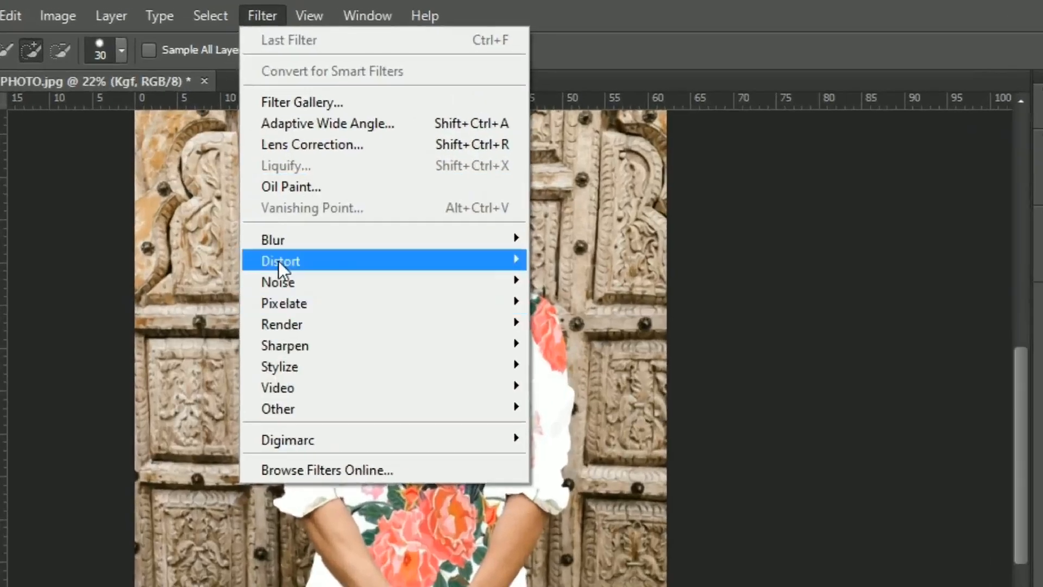
mouse_move(267, 247)
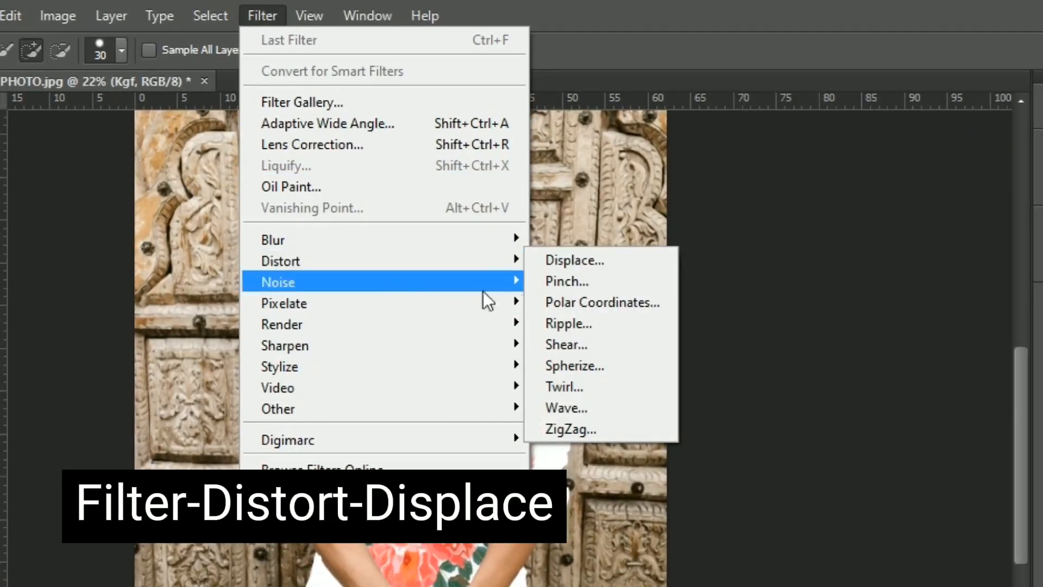
left_click(556, 264)
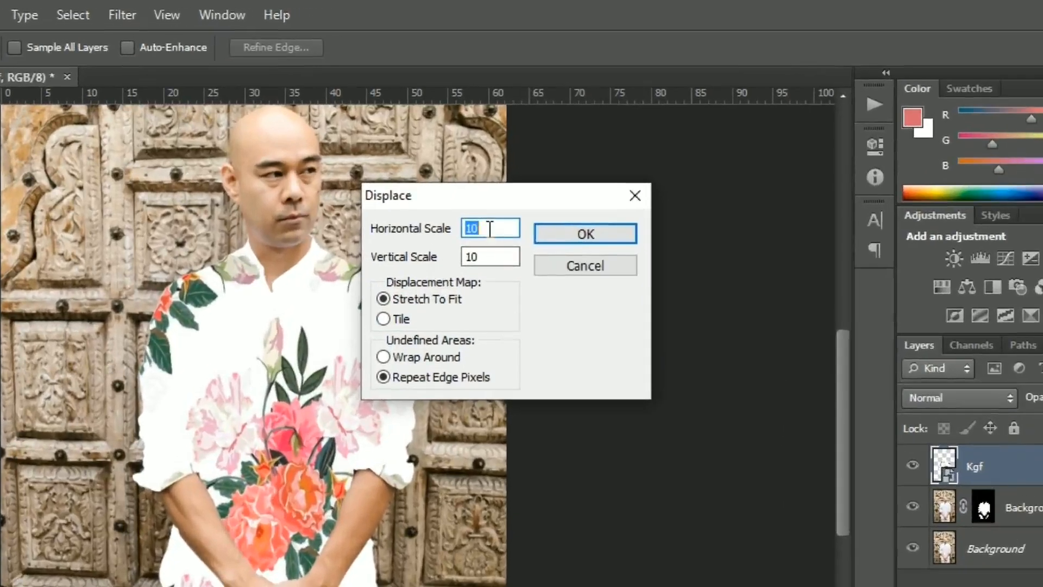
type("9")
left_click(489, 260)
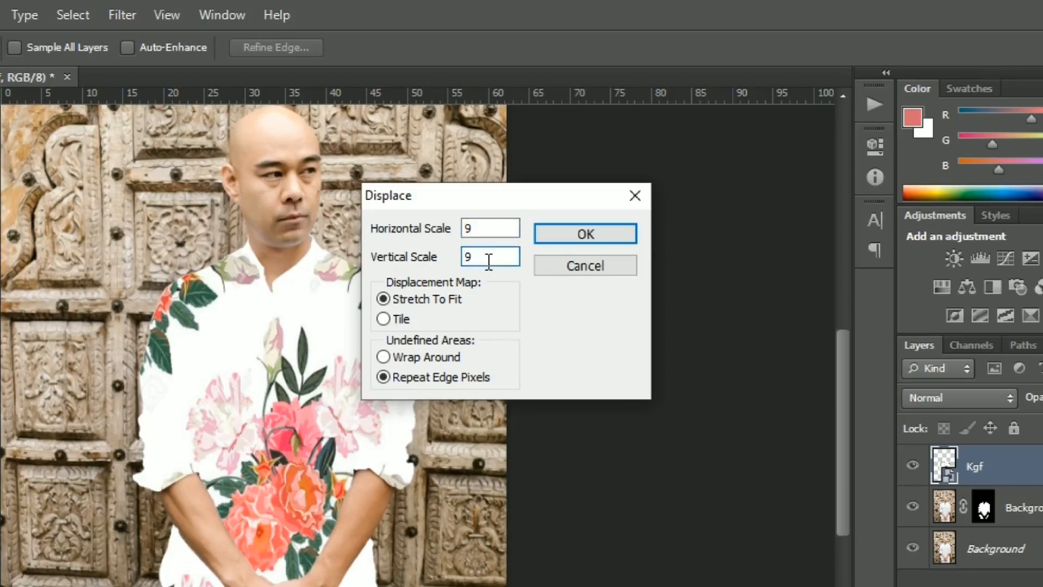
left_click(550, 230)
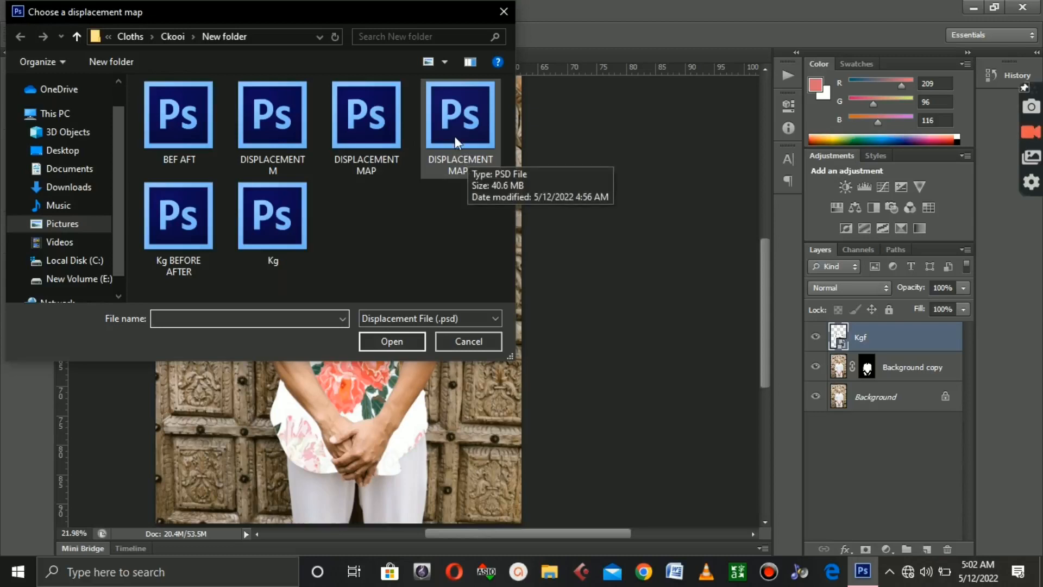
left_click(452, 142)
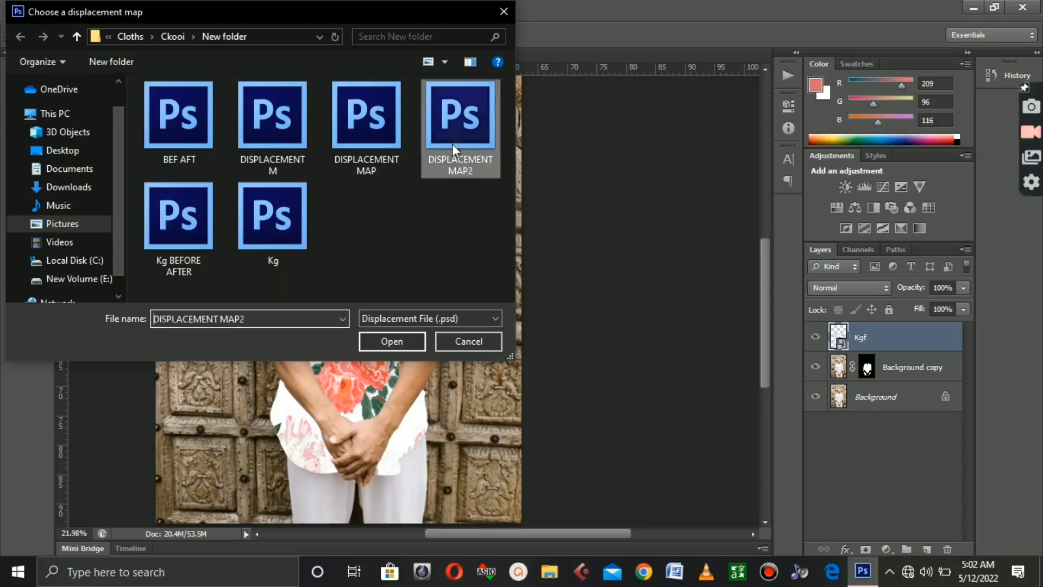
left_click(392, 342)
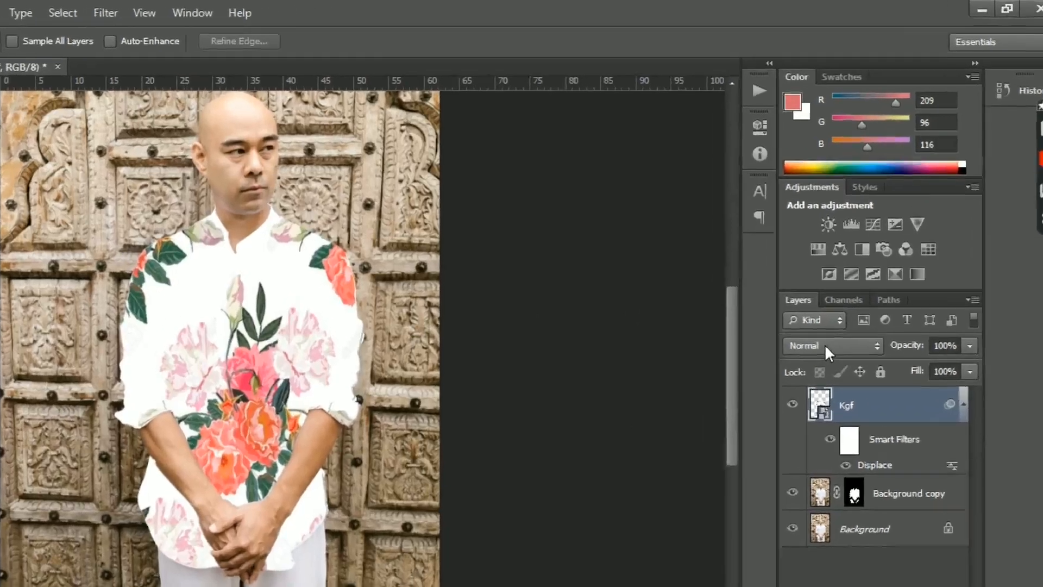
Set the Kgf layer's blend mode to Multiply.
left_click(843, 288)
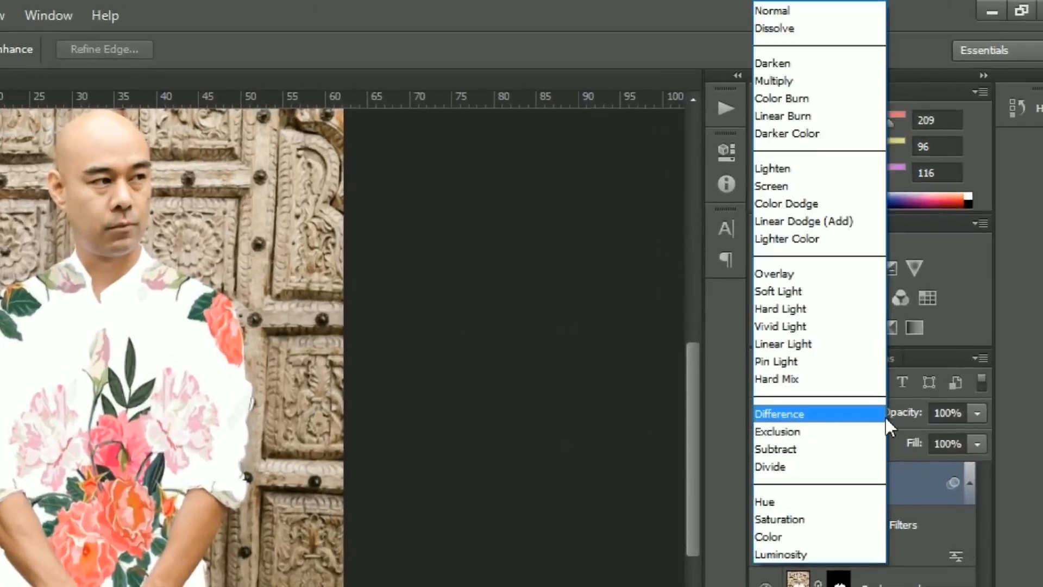
left_click(704, 429)
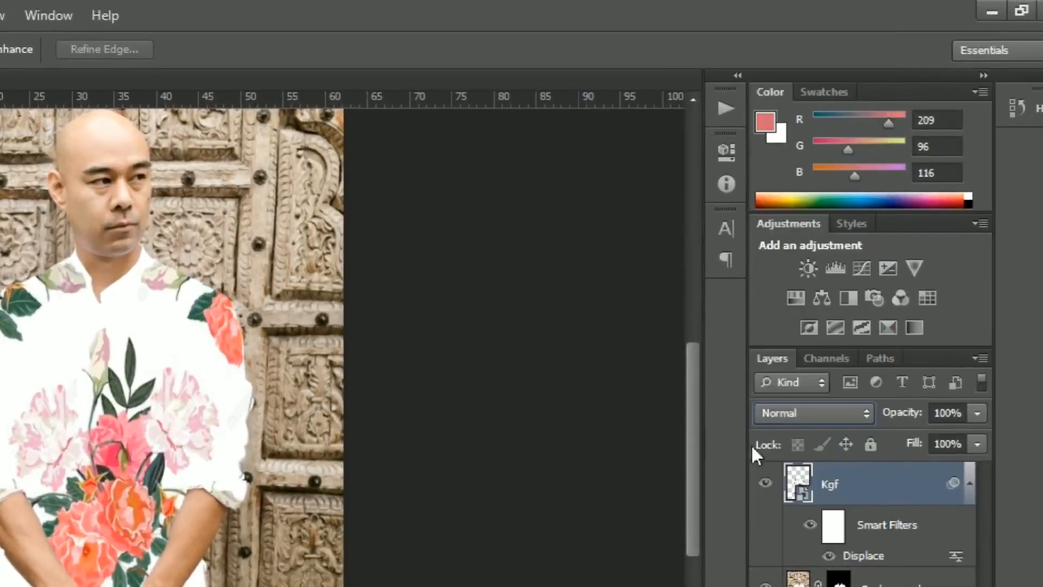
left_click(808, 413)
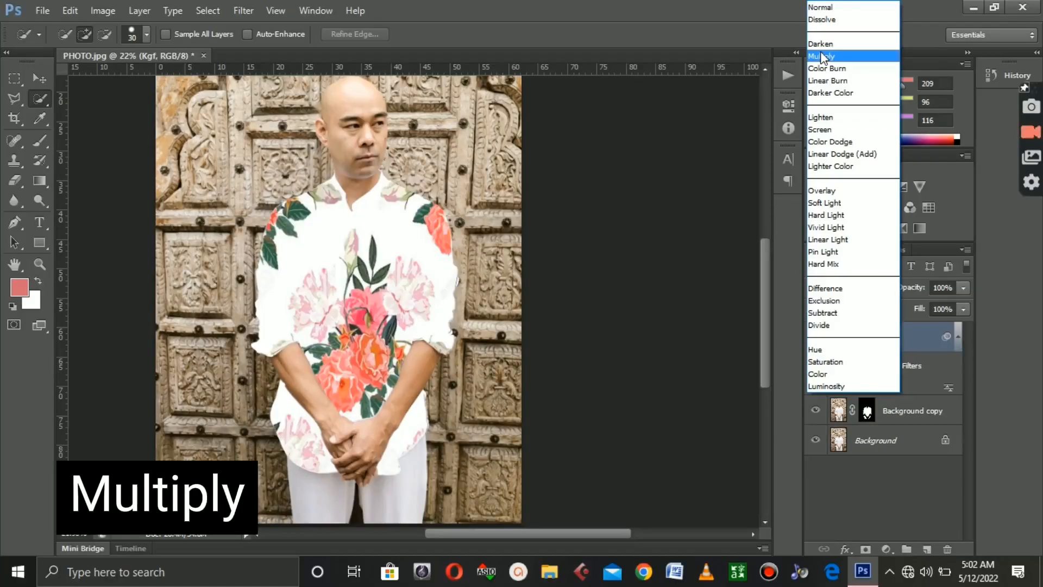
left_click(821, 56)
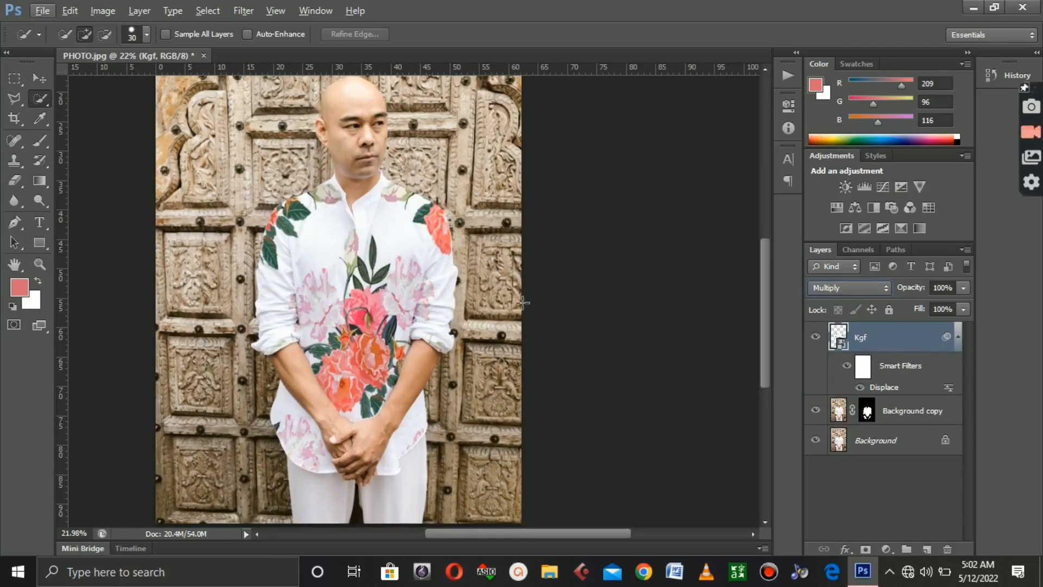
Examine up close how the floral print blends with the folds and sleeves of the shirt.
scroll(430, 322, "up", 6)
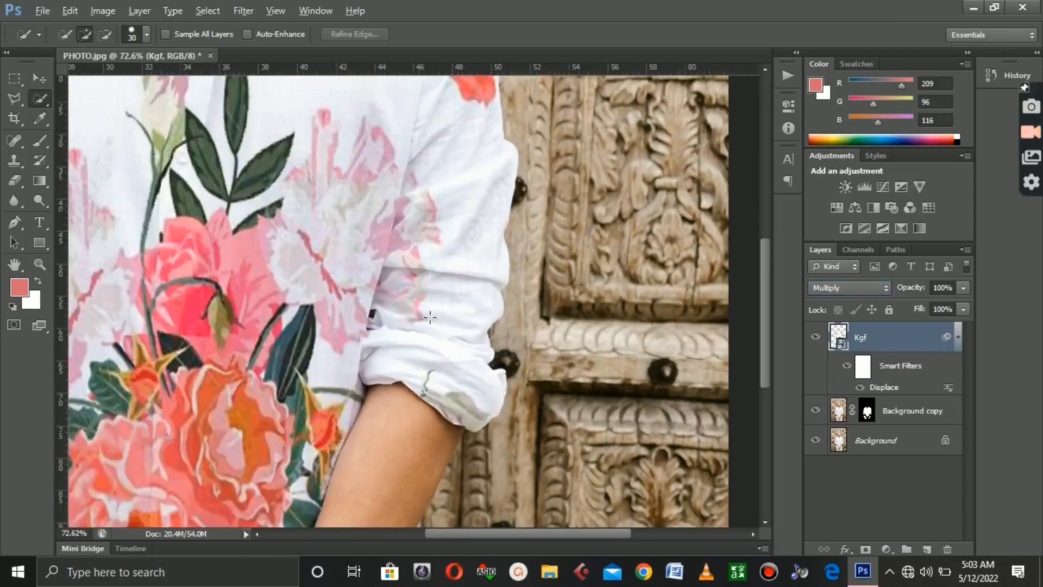
scroll(430, 318, "up", 1)
scroll(430, 317, "down", 3)
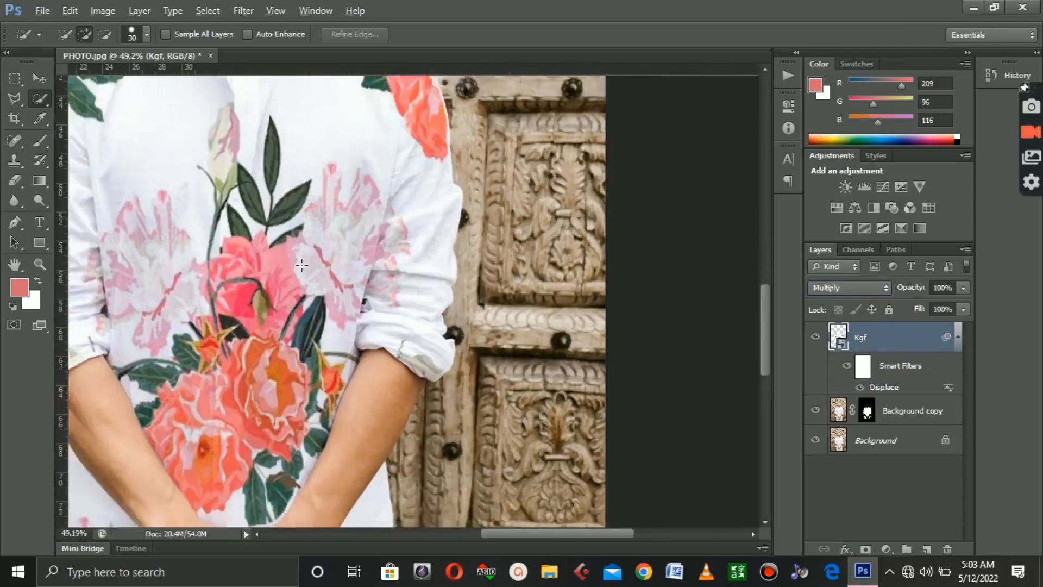
scroll(304, 265, "up", 2)
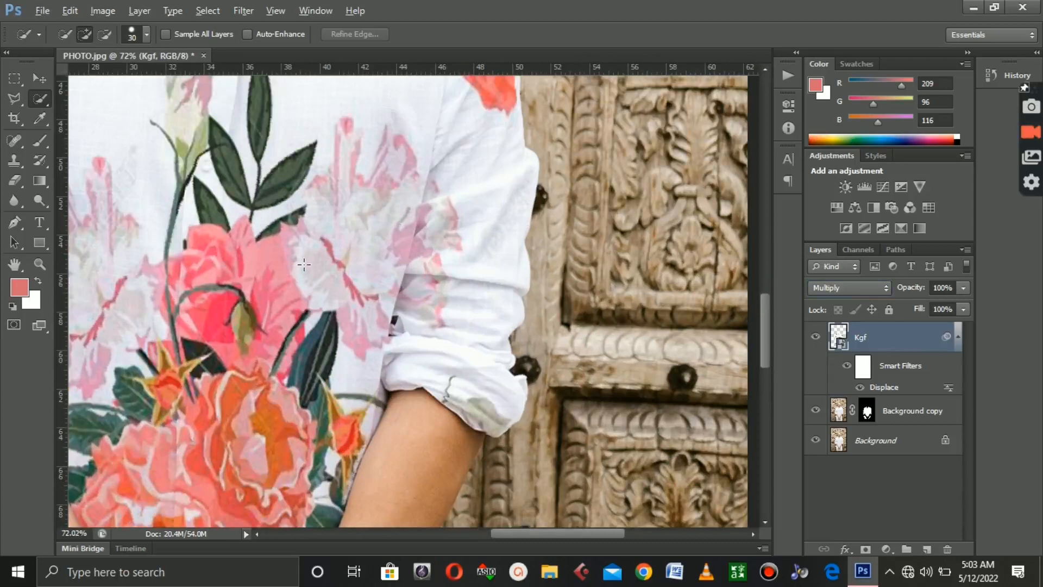
scroll(304, 264, "down", 3)
scroll(288, 300, "up", 2)
scroll(287, 300, "down", 2)
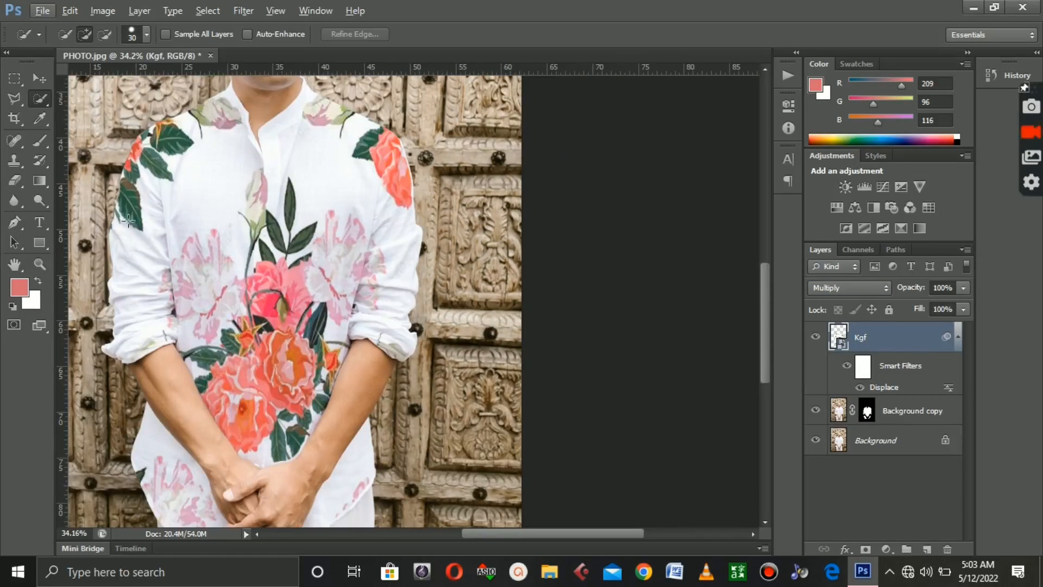
scroll(129, 220, "up", 1)
scroll(128, 229, "down", 1)
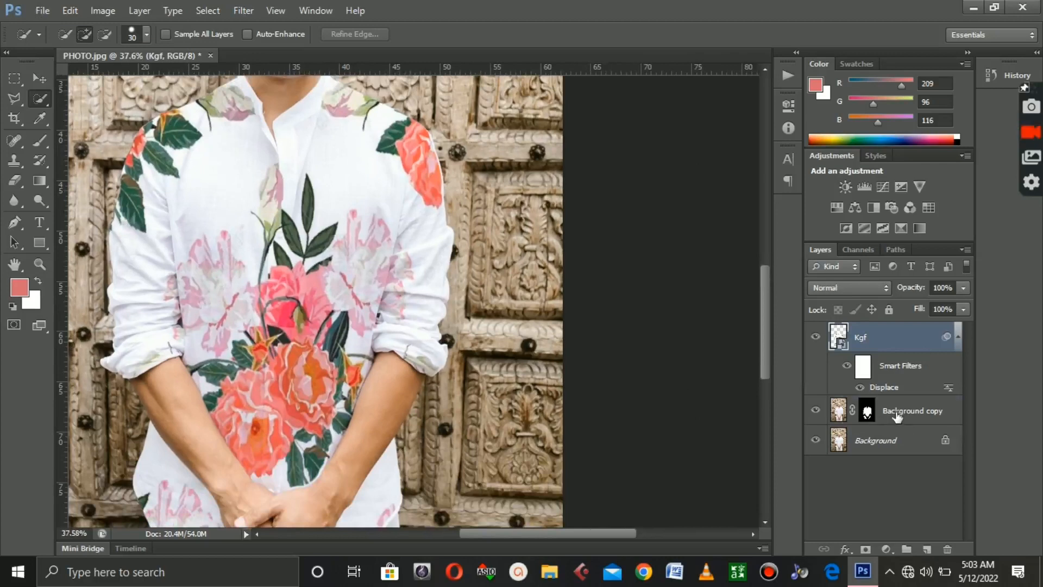
Set the Background copy layer's blend mode to Multiply.
left_click(897, 413)
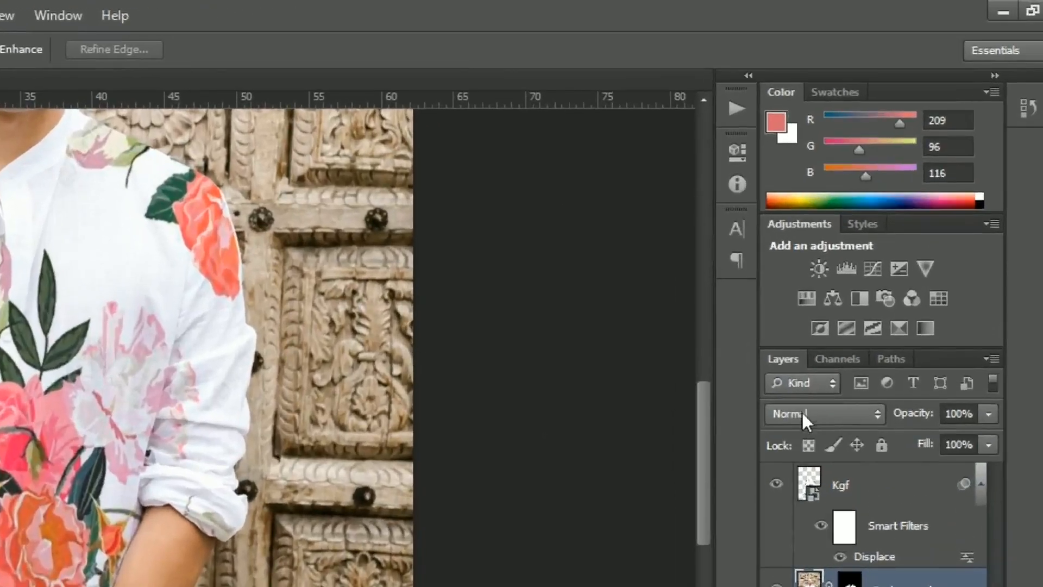
left_click(803, 411)
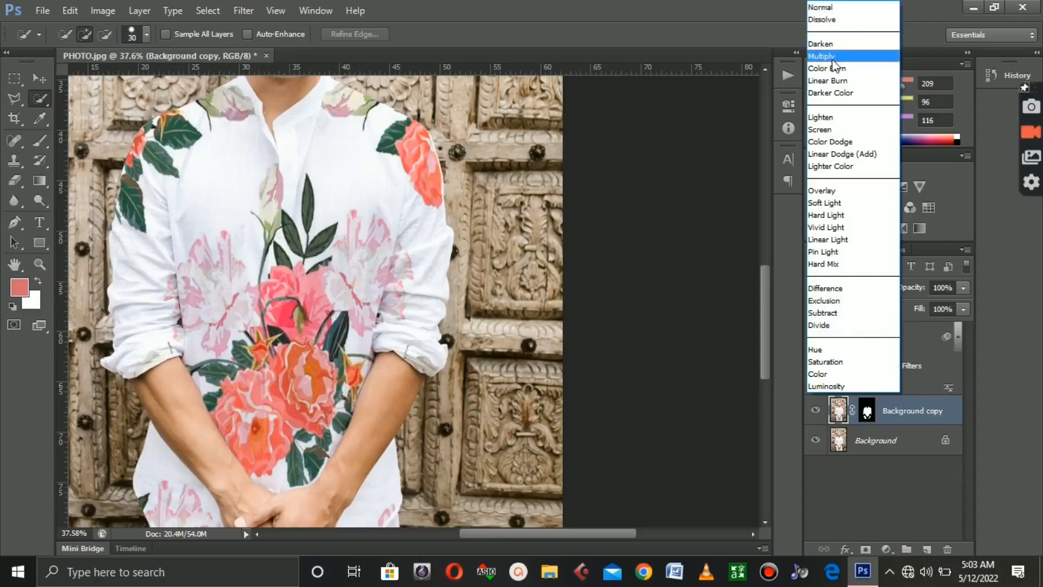
left_click(822, 56)
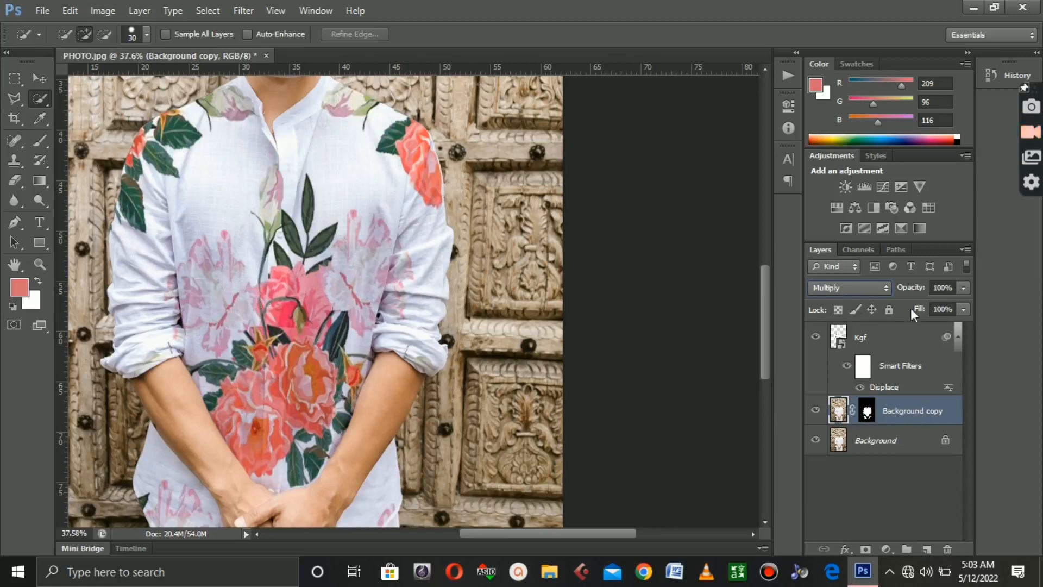
Reduce the Background copy layer's fill to 40%.
left_click(963, 310)
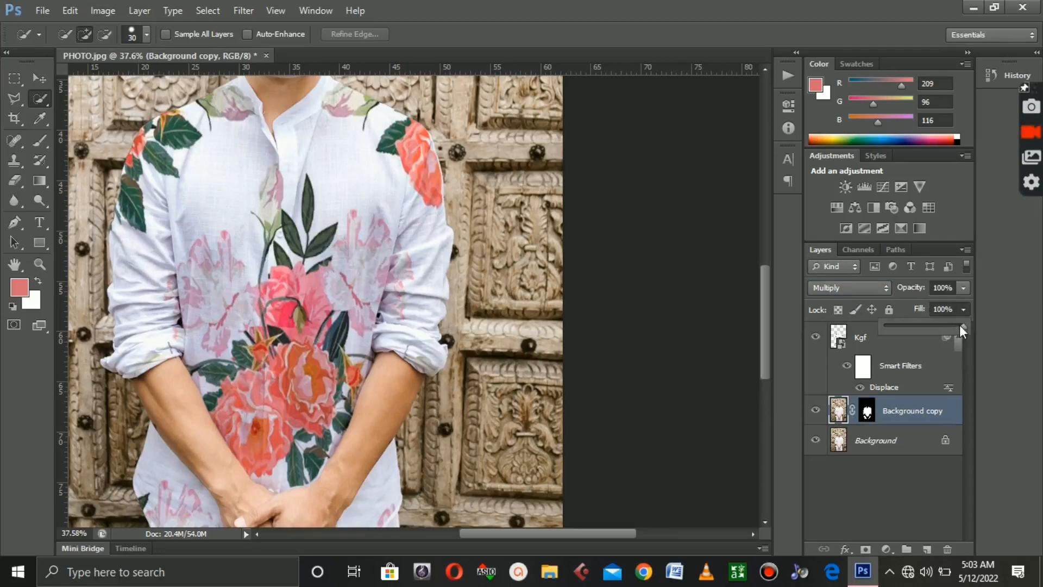
left_click(963, 309)
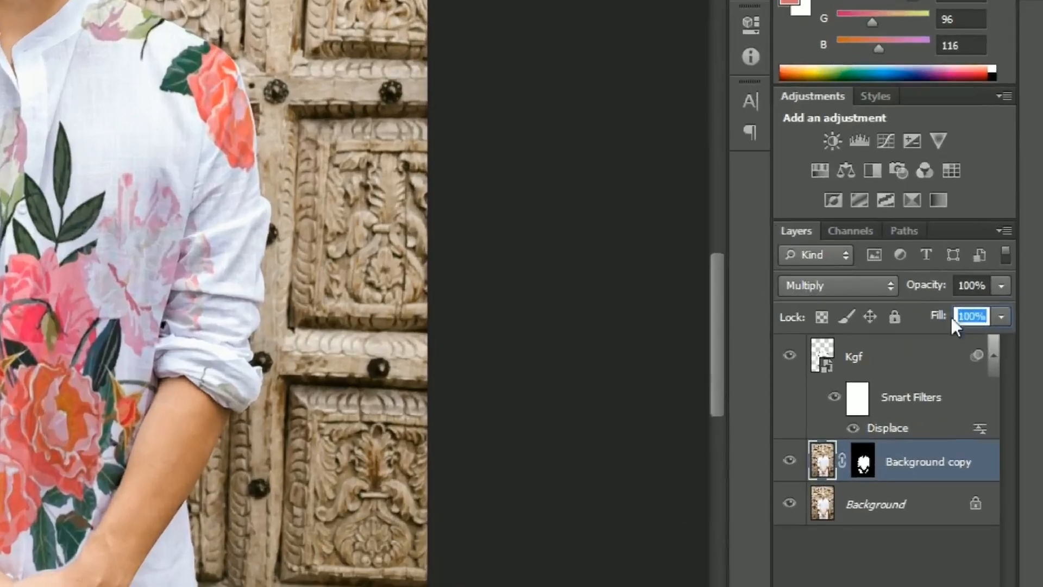
left_click(1002, 316)
left_click_drag(999, 342, 980, 343)
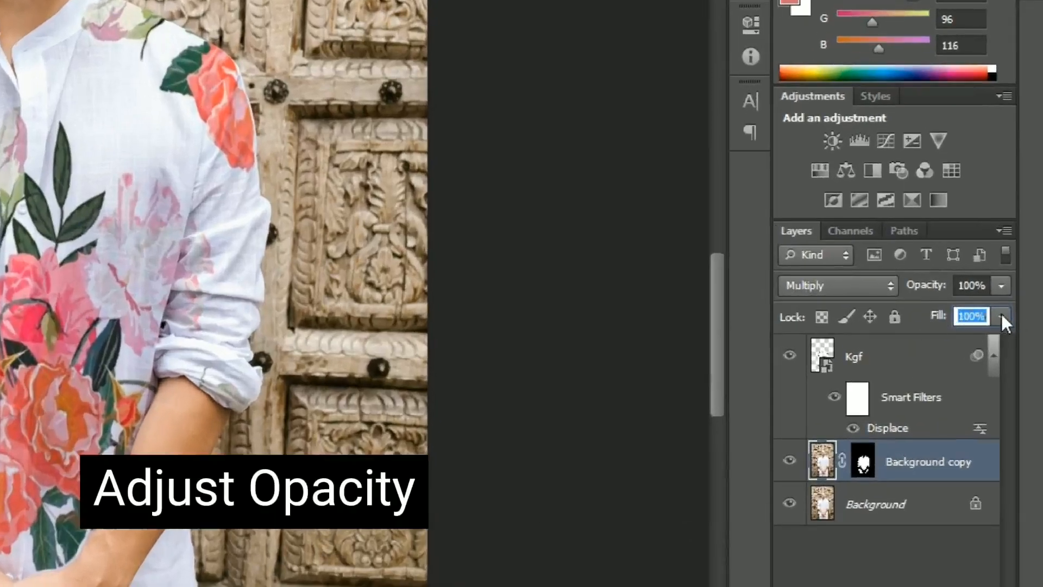
left_click_drag(912, 331, 918, 331)
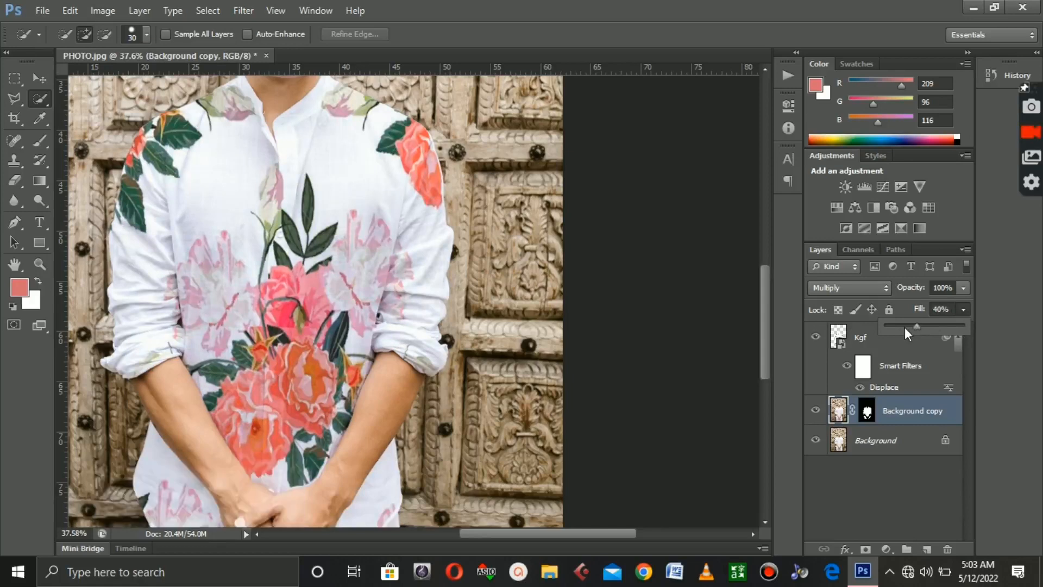
left_click(964, 309)
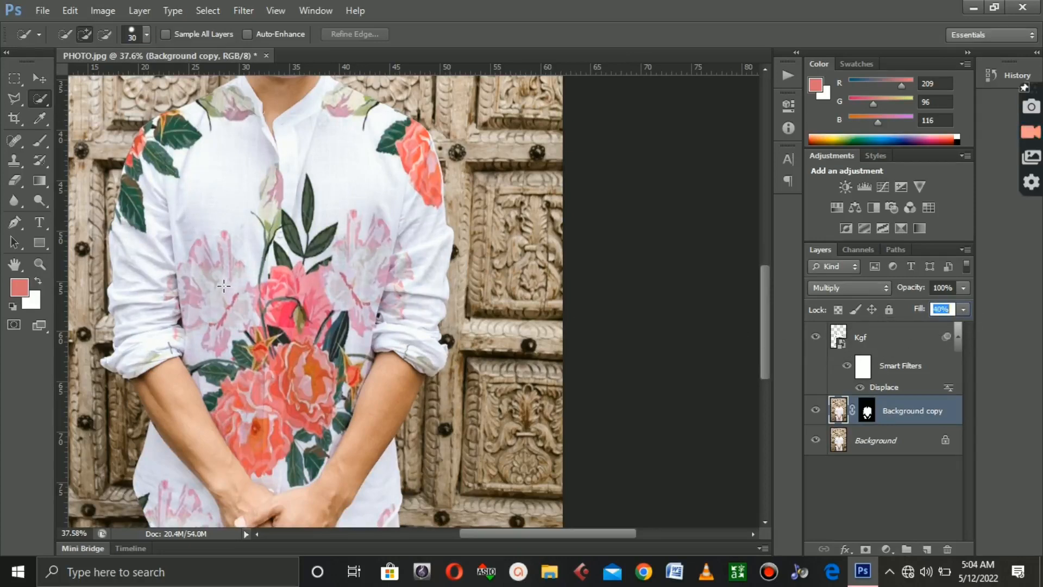
Compare the shirt with and without the floral print by toggling the Kgf layer's visibility, leaving the layer shown.
key("ctrl+0")
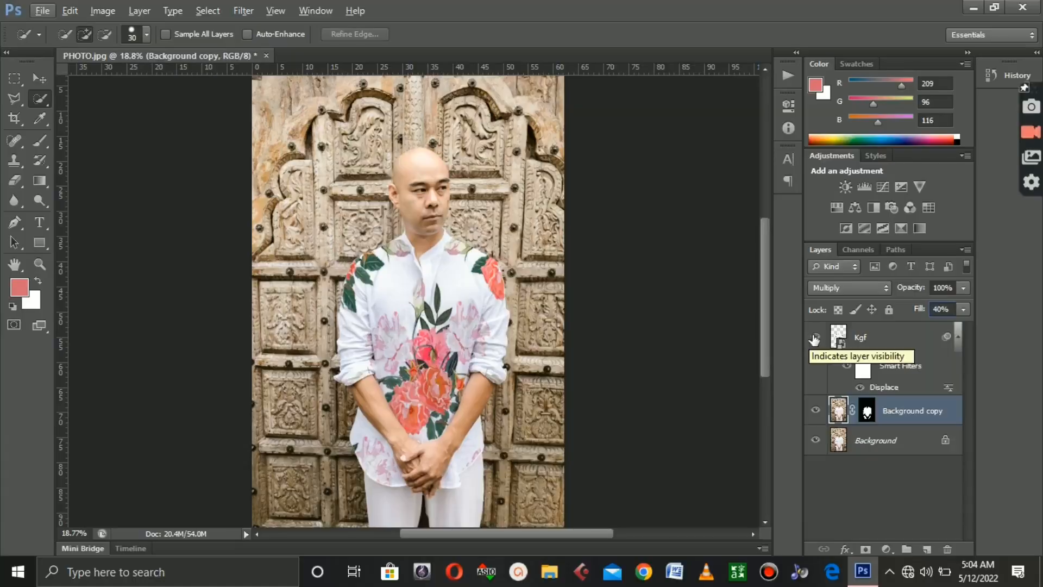
left_click(784, 357)
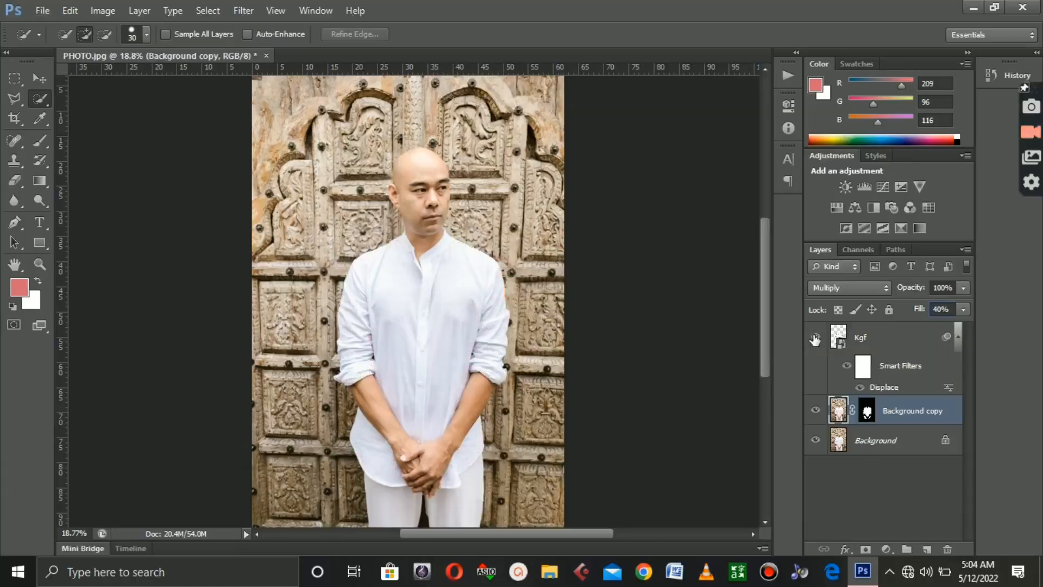
left_click(815, 339)
left_click(815, 340)
key("ctrl+plus")
key("ctrl+plus")
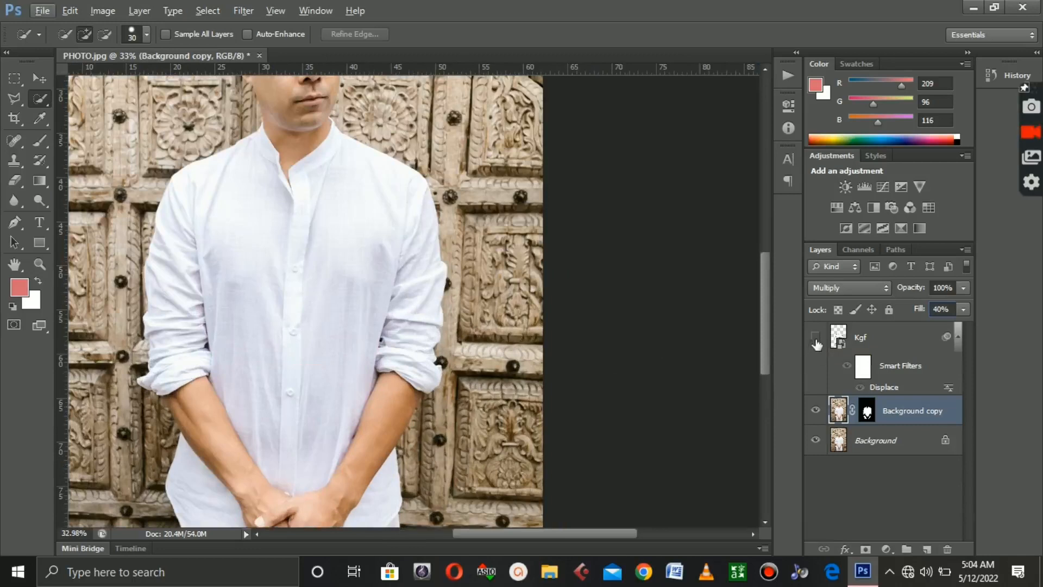
left_click(816, 338)
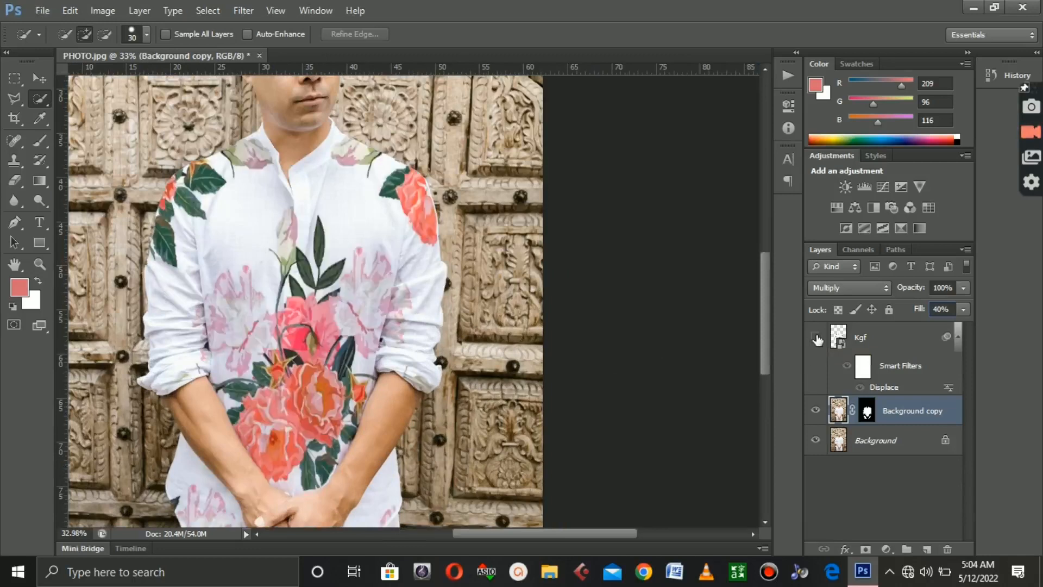
left_click(816, 339)
left_click(816, 338)
scroll(450, 354, "up", 3)
scroll(451, 354, "up", 1)
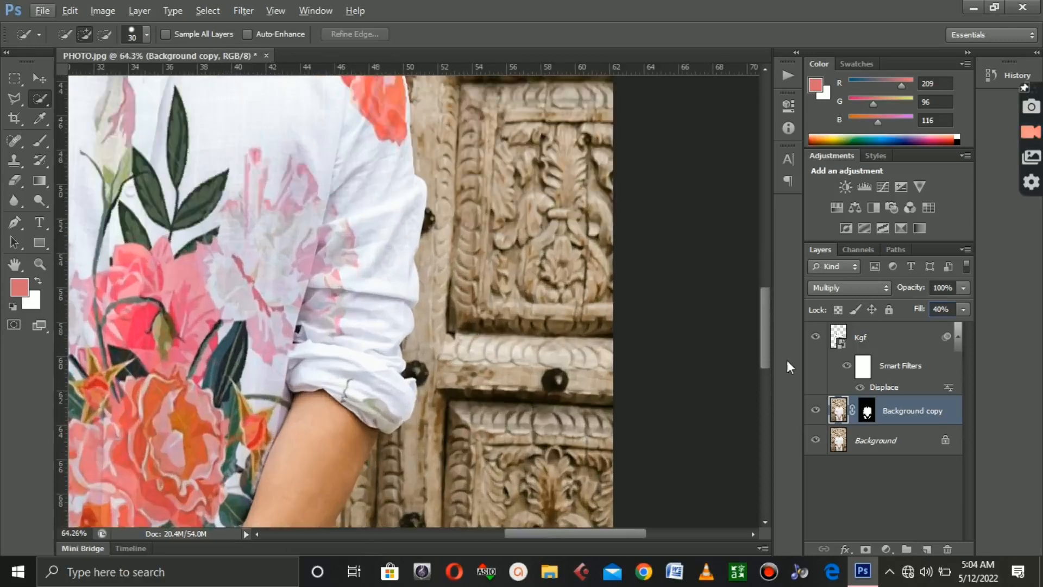
left_click(816, 339)
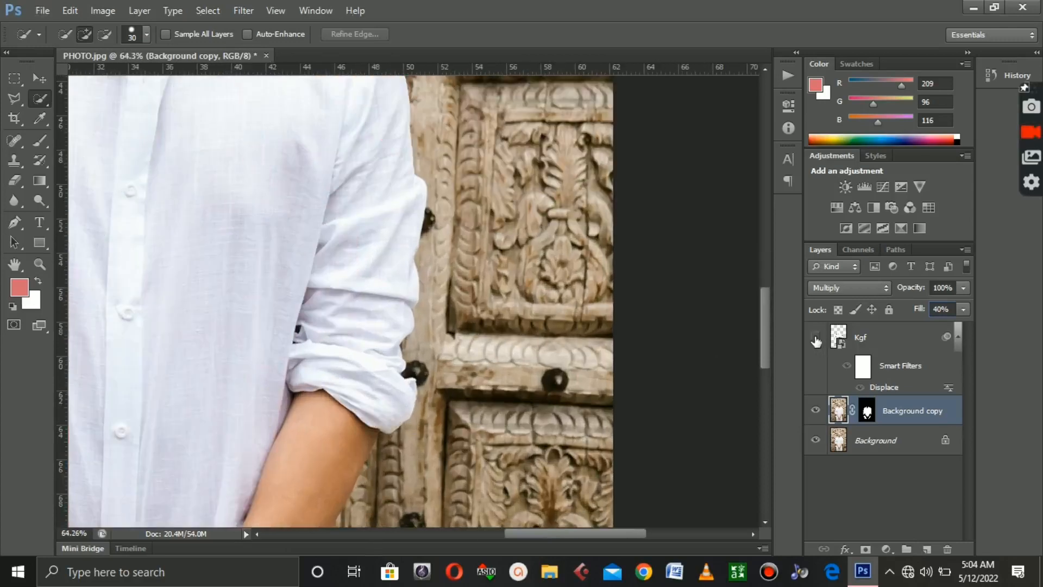
left_click(816, 338)
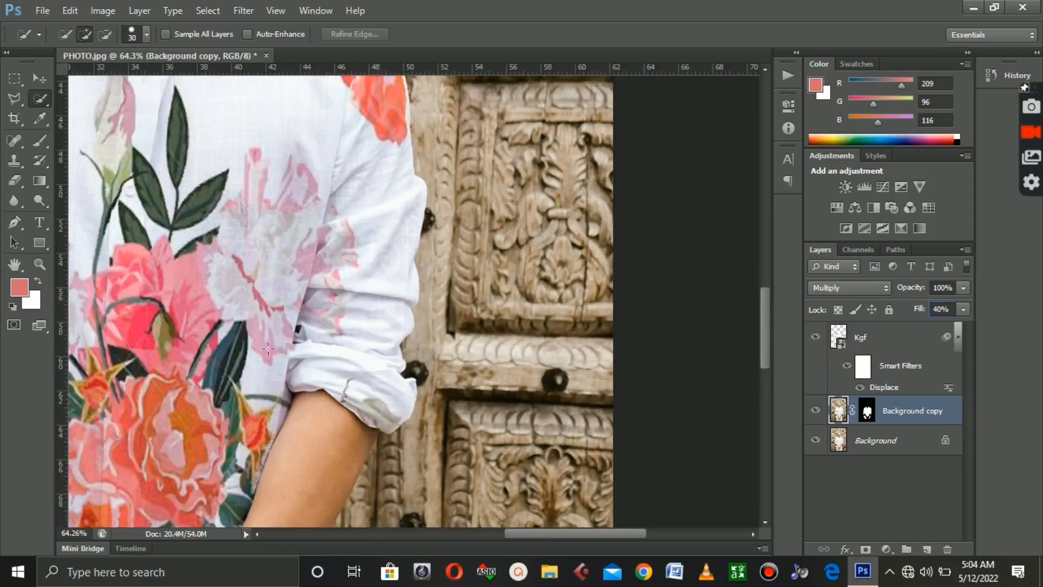
scroll(280, 356, "down", 1)
scroll(280, 356, "down", 2)
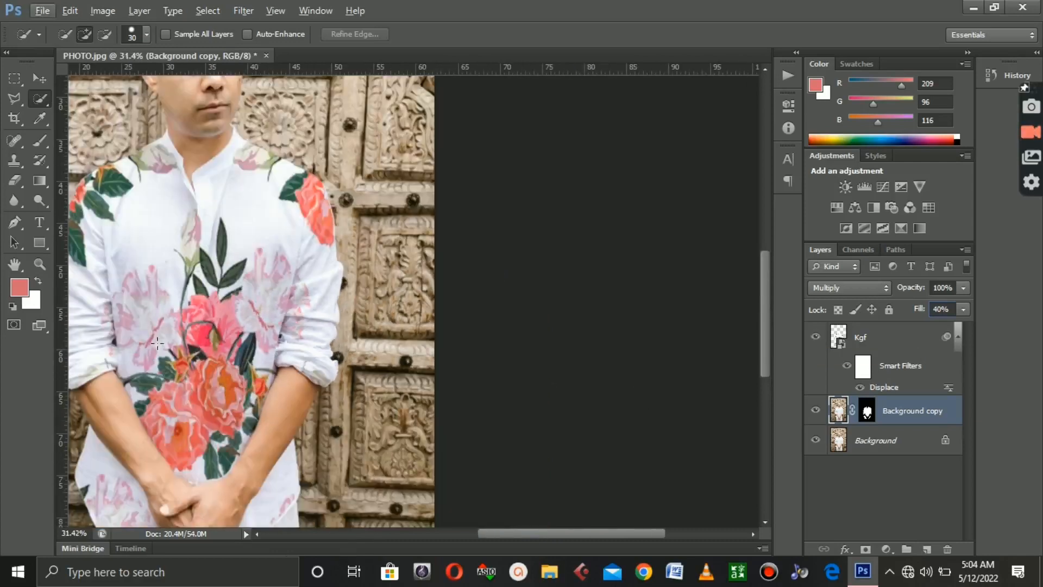
scroll(176, 337, "down", 3)
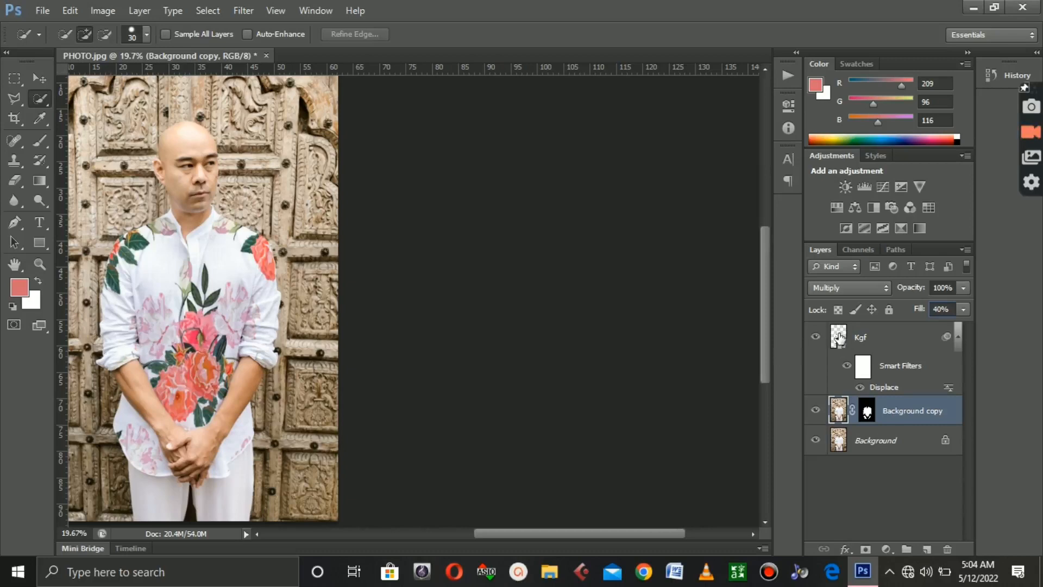
Open the contents of the Kgf smart object for editing.
left_click(838, 339)
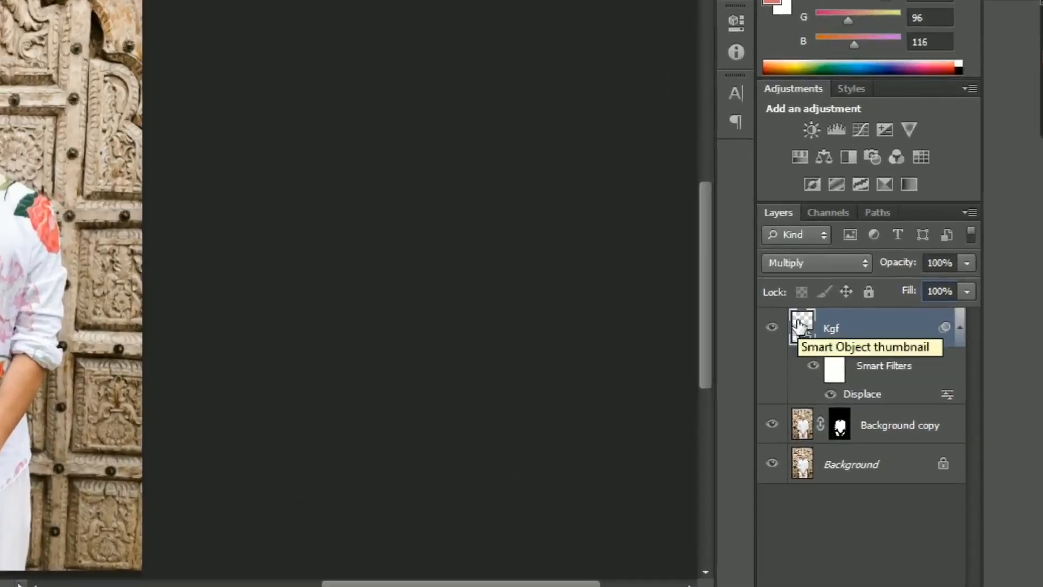
double_click(800, 326)
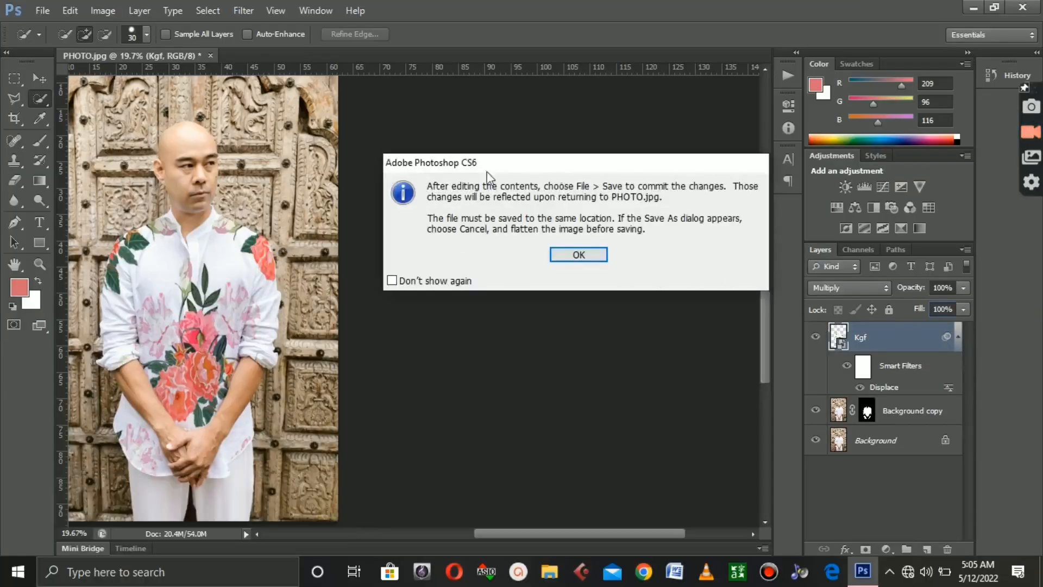
left_click(581, 254)
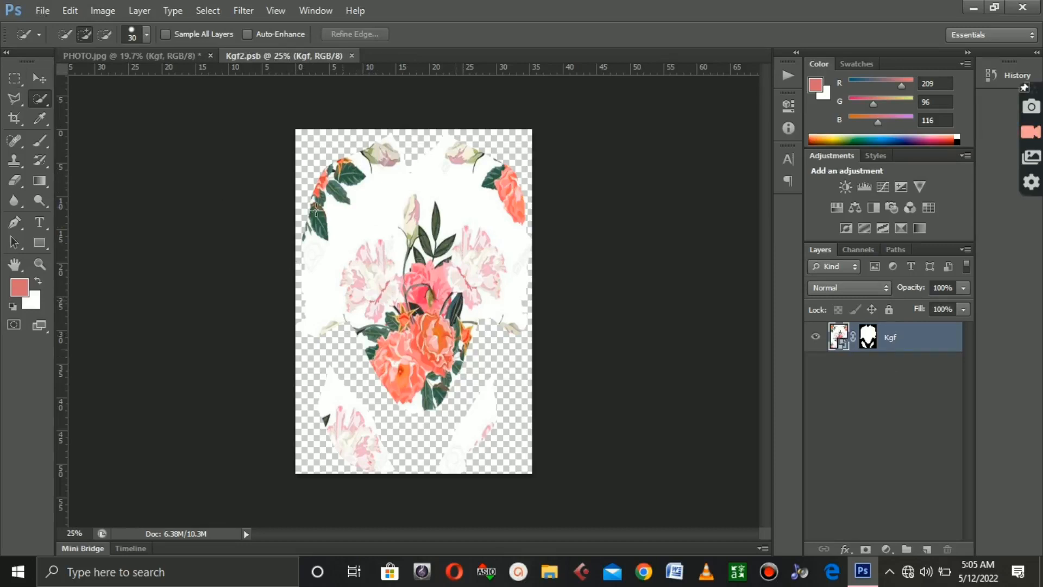
Place the kkk pattern image in the document and scale it to about 198% so that it covers the whole canvas.
left_click(43, 13)
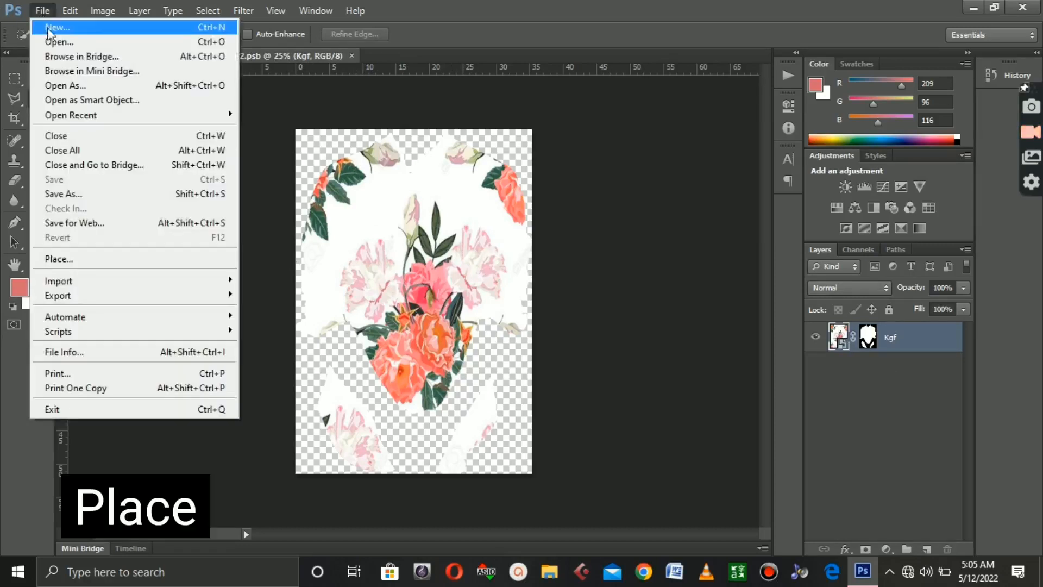
left_click(109, 259)
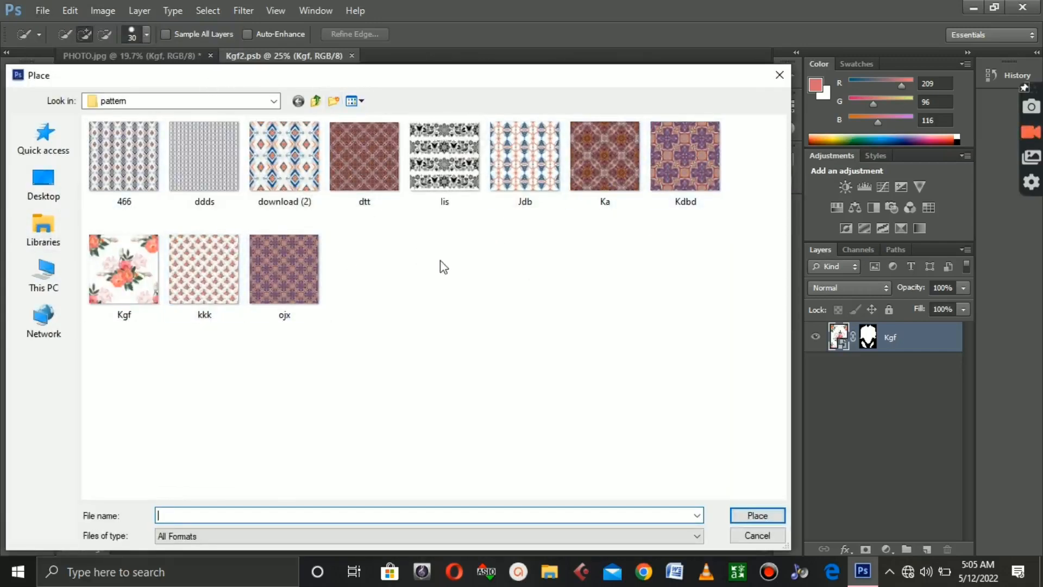
double_click(207, 266)
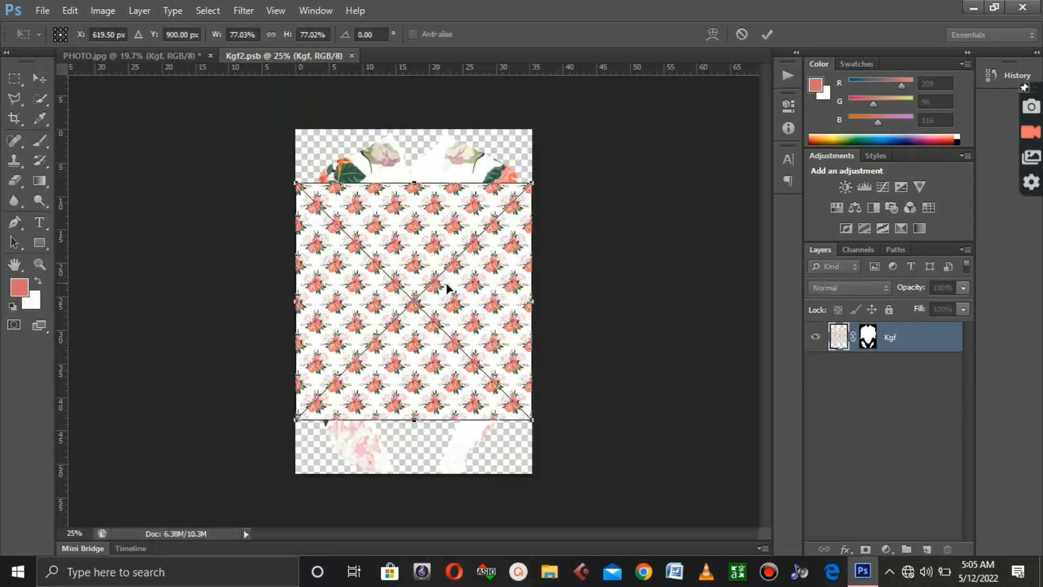
scroll(489, 278, "down", 4)
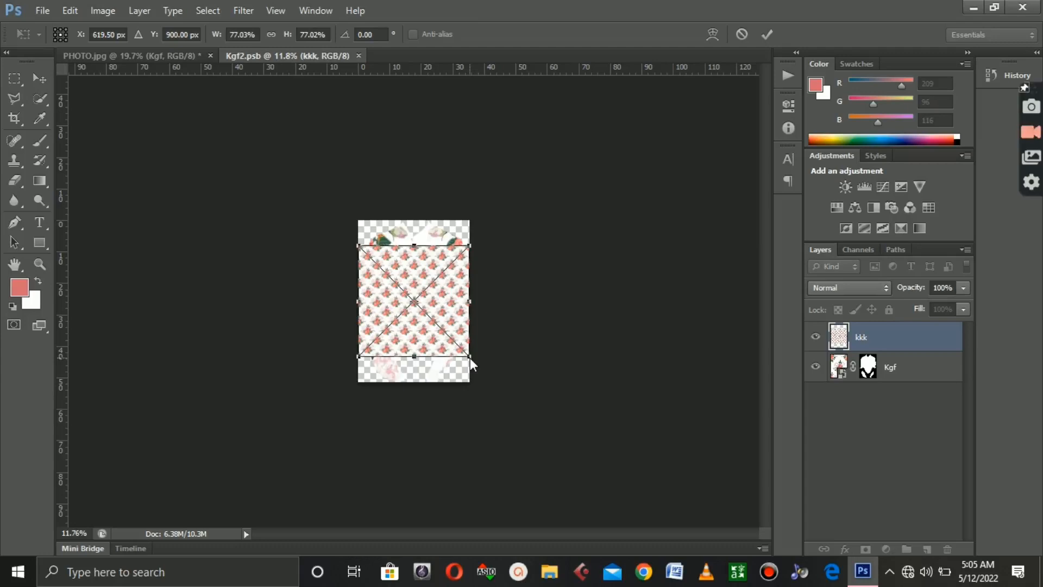
left_click_drag(470, 360, 629, 550)
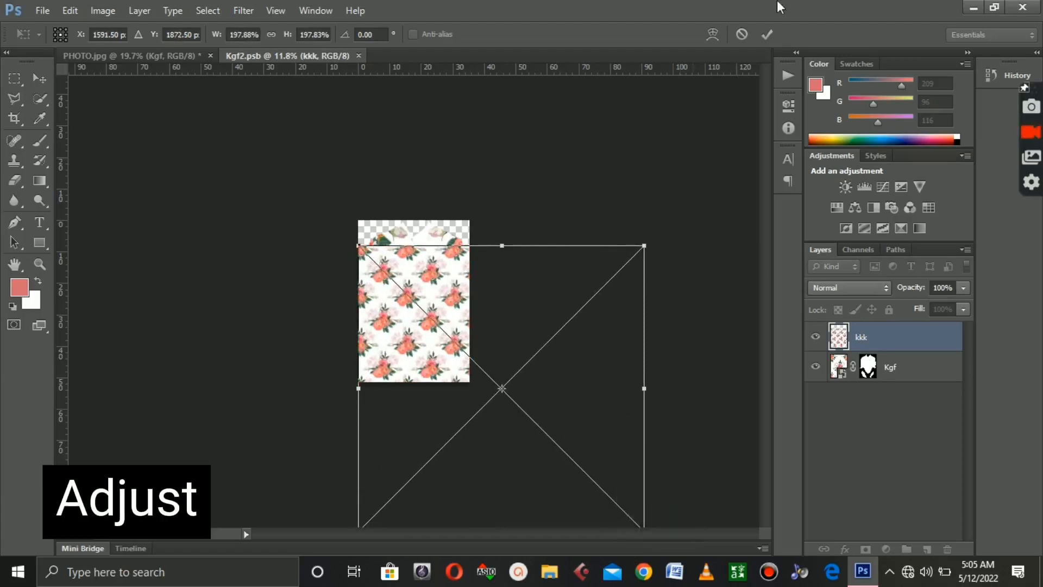
left_click(768, 34)
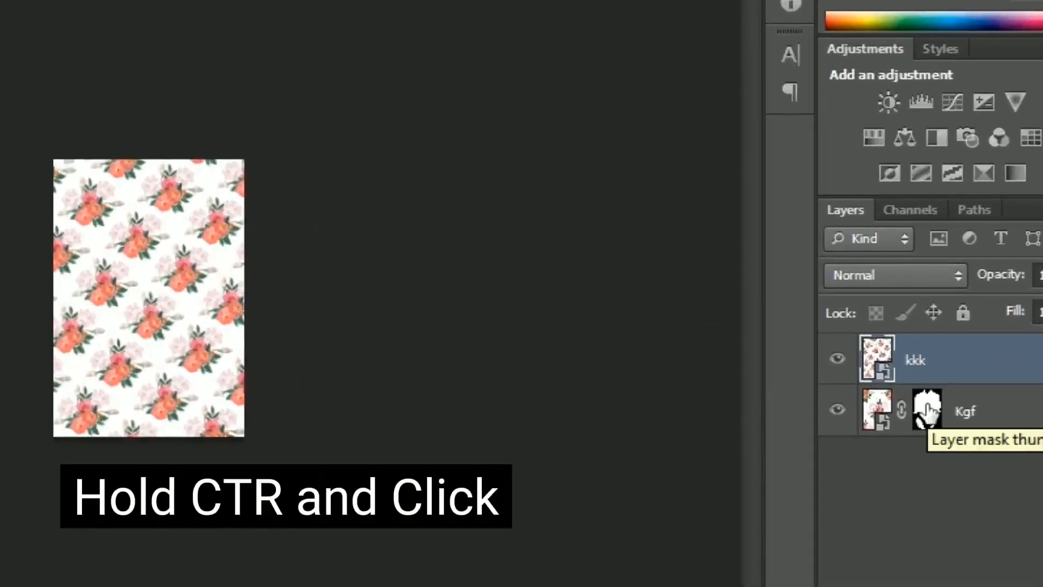
Load the Kgf layer's mask as a selection and use it to add a layer mask to the kkk layer.
key("ctrl")
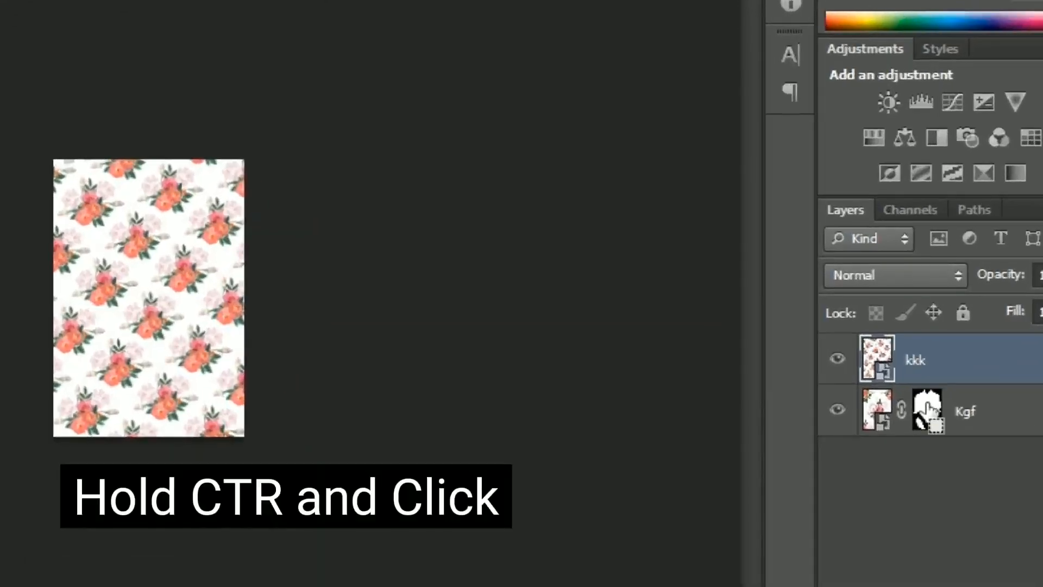
left_click(930, 409, "ctrl")
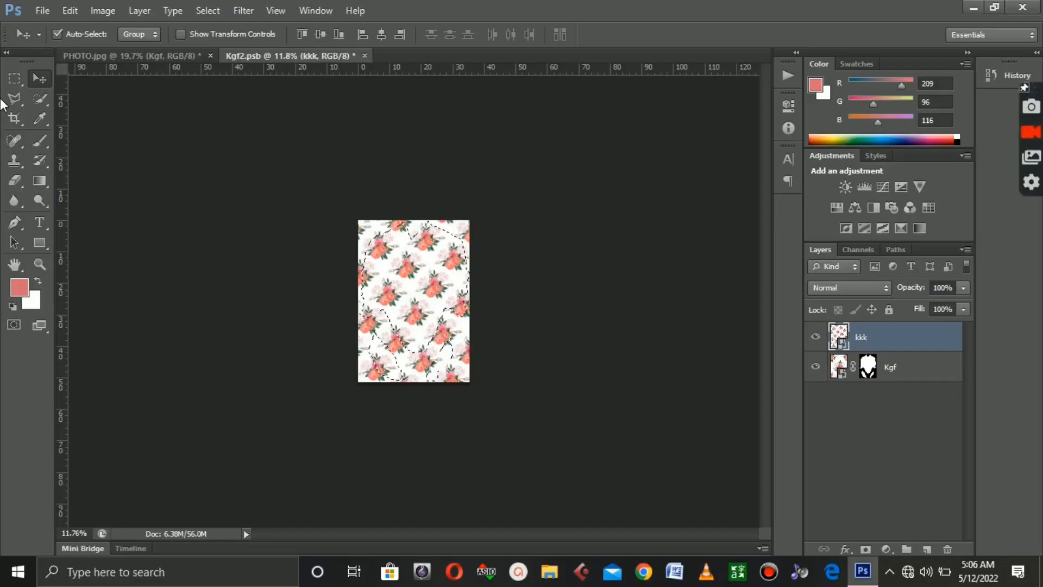
left_click(866, 550)
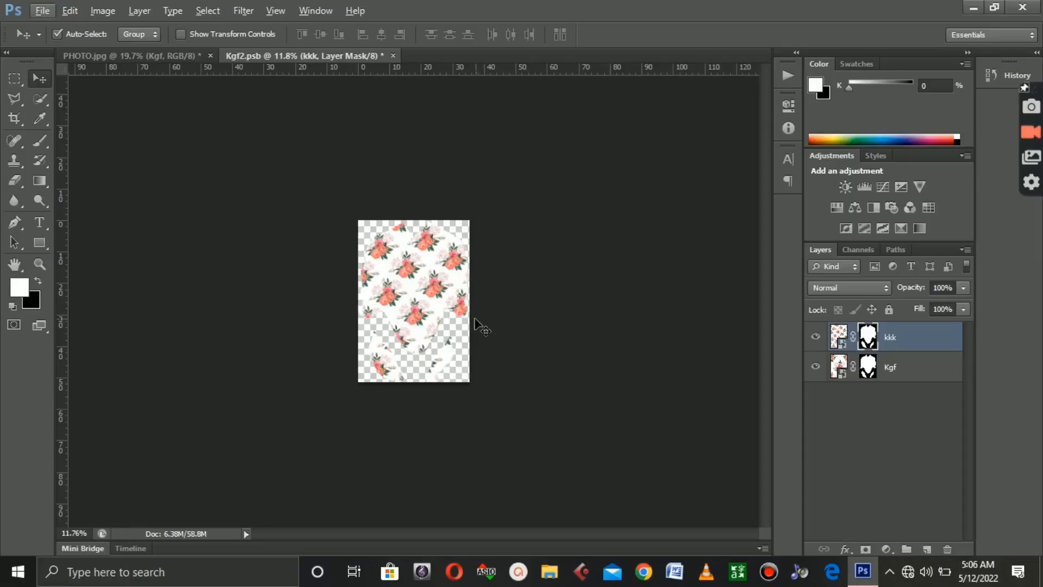
Close Kgf2.psb and save its changes so the new pattern updates in the photo.
key("ctrl+plus")
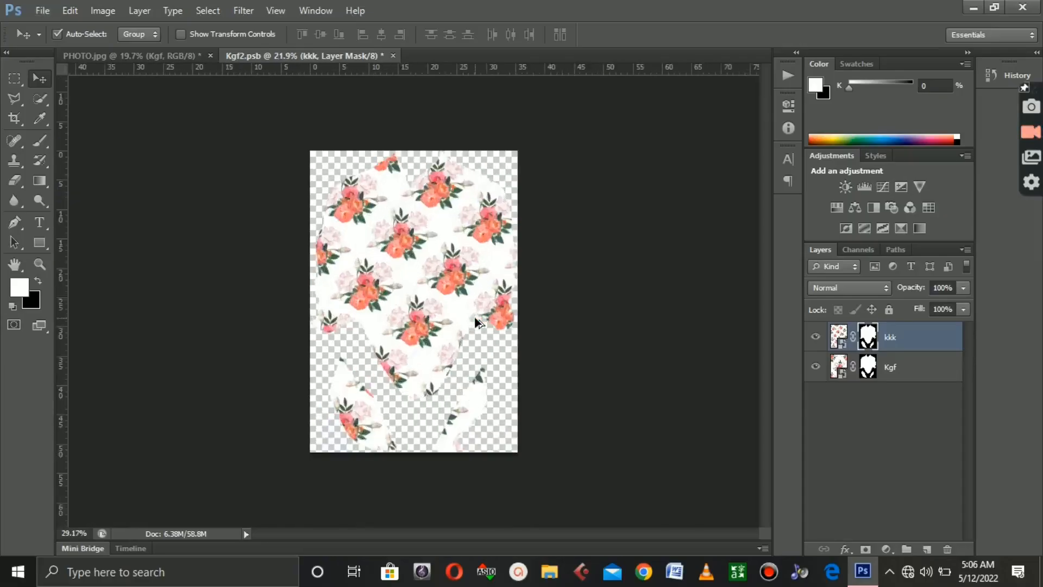
scroll(477, 319, "down", 1)
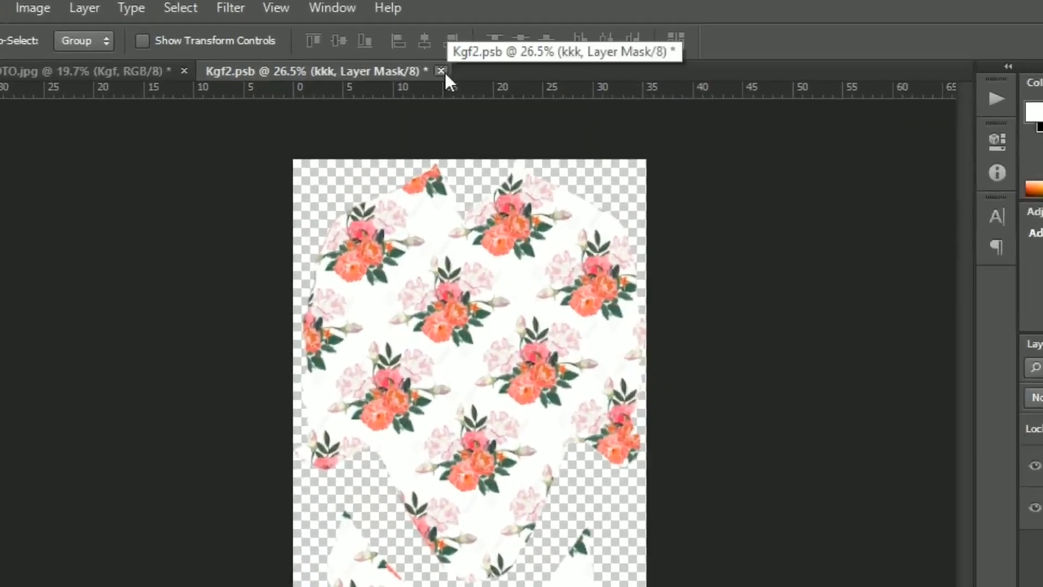
left_click(441, 72)
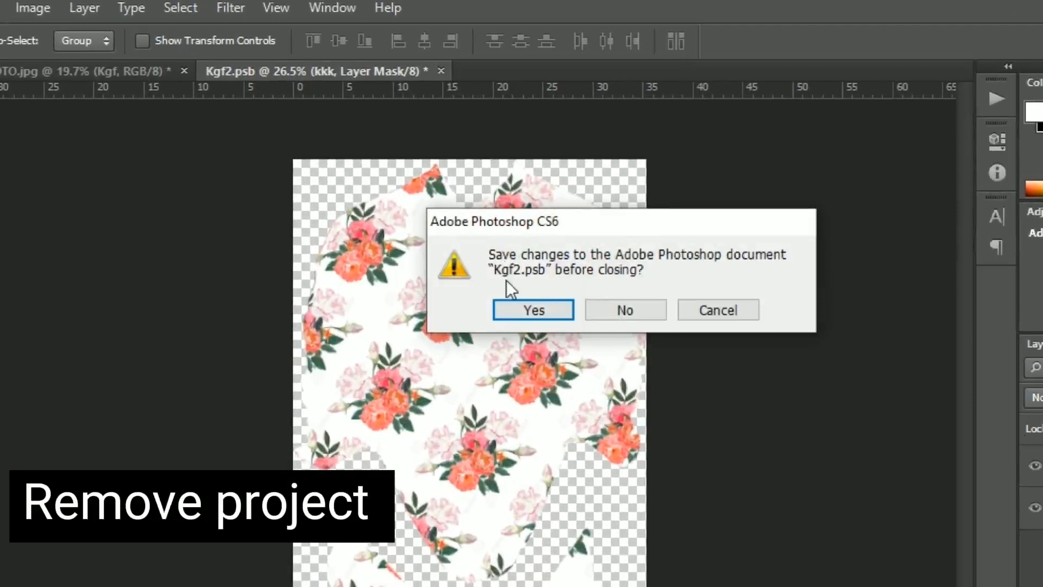
left_click(514, 309)
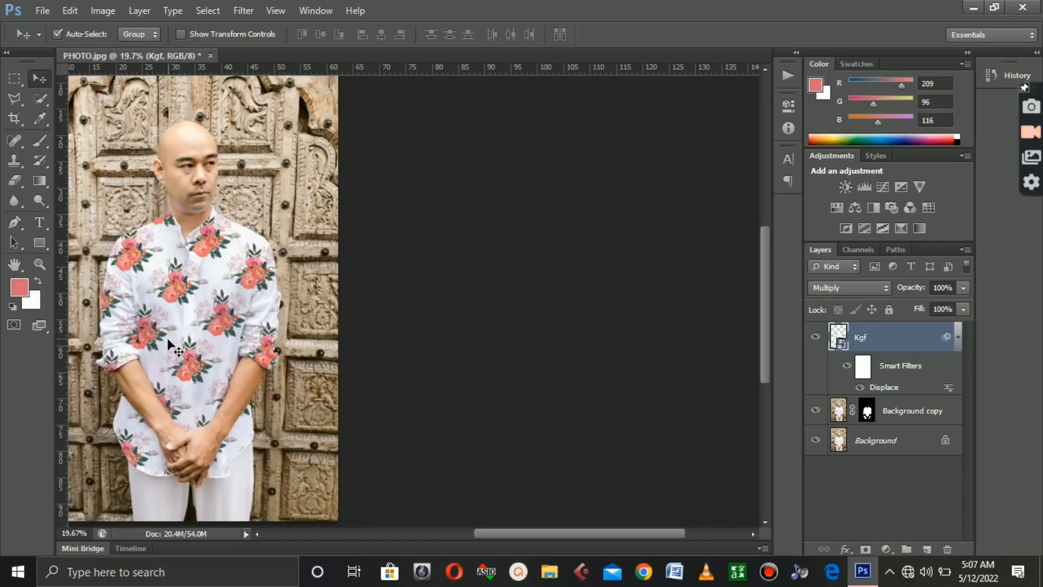
Examine the new print on the shirt up close, toggling the Kgf layer's visibility for comparison and leaving it shown.
scroll(167, 338, "up", 2)
left_click_drag(482, 532, 472, 533)
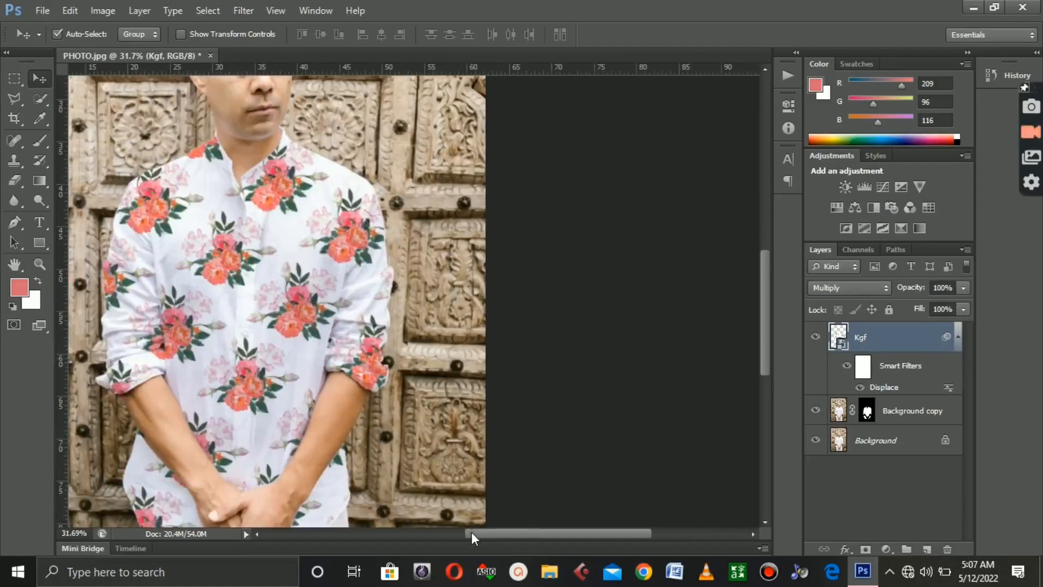
scroll(337, 227, "up", 4)
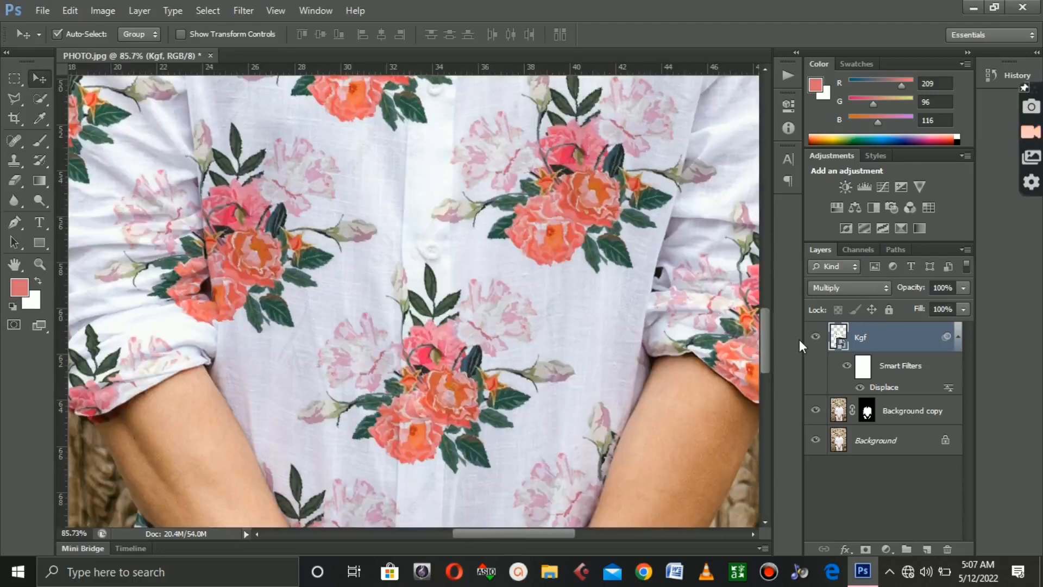
left_click(816, 338)
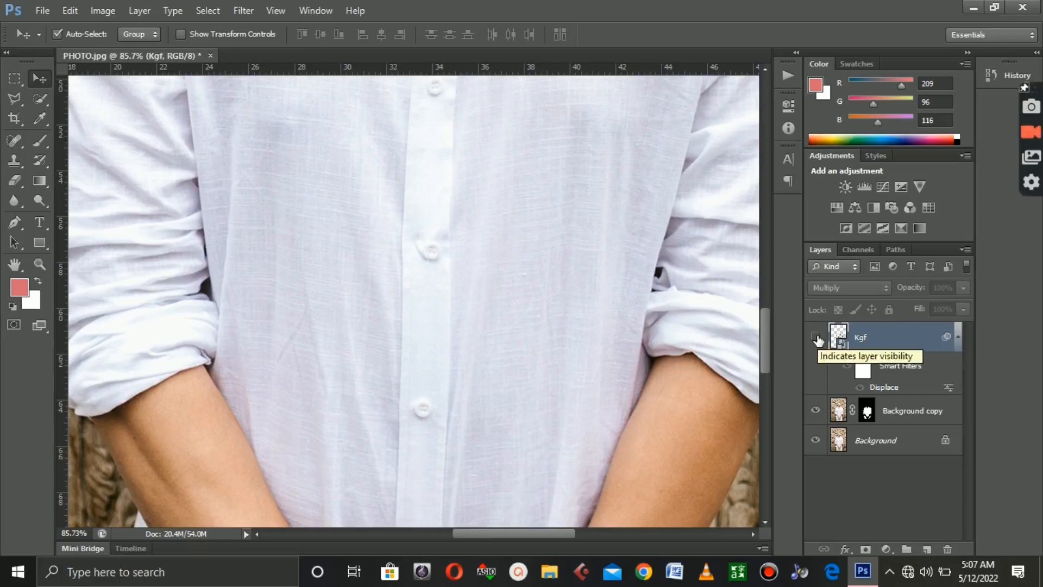
left_click(816, 338)
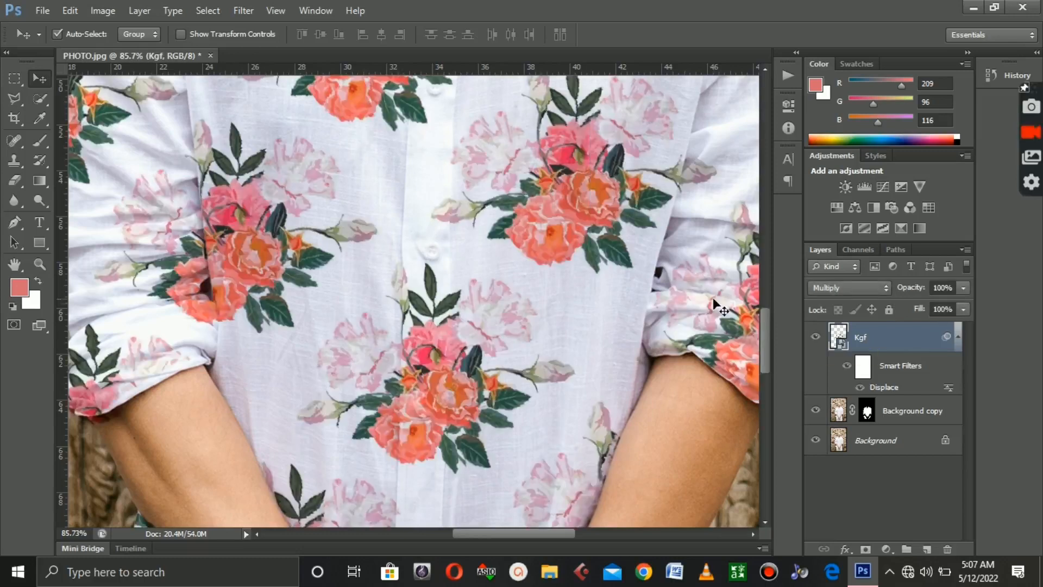
scroll(328, 256, "up", 5)
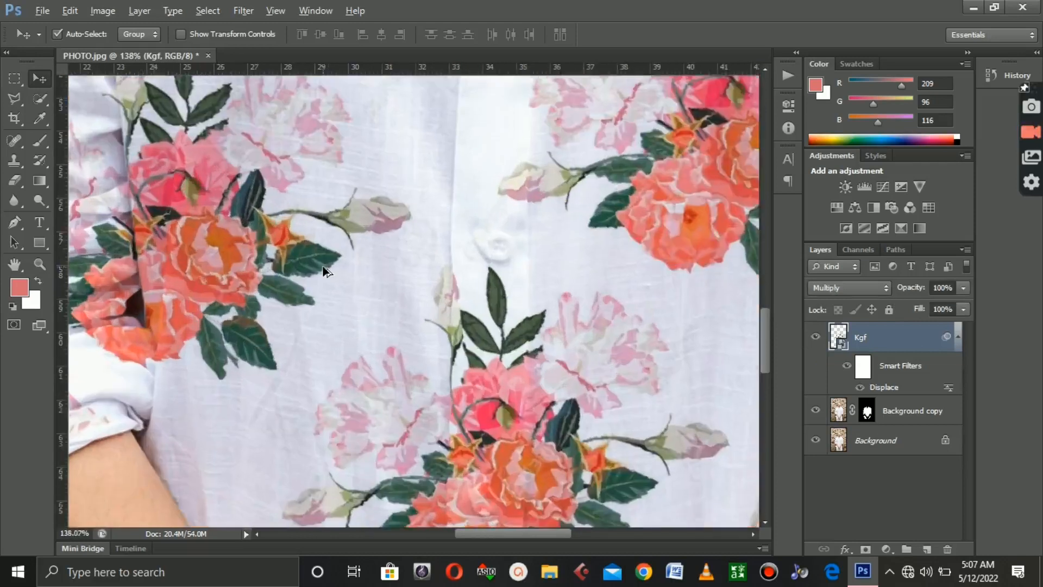
scroll(323, 267, "down", 6)
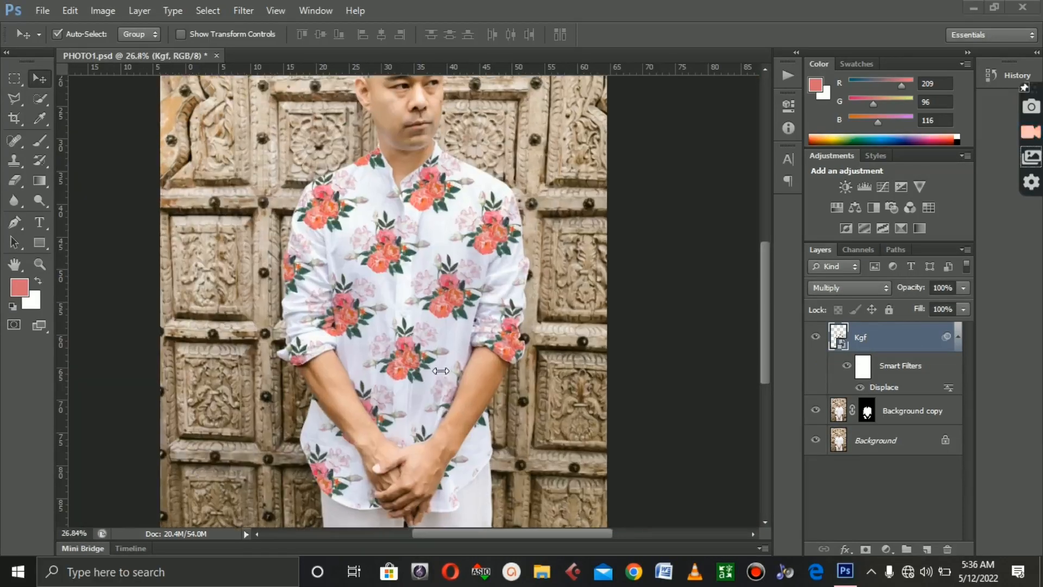
scroll(425, 358, "up", 2)
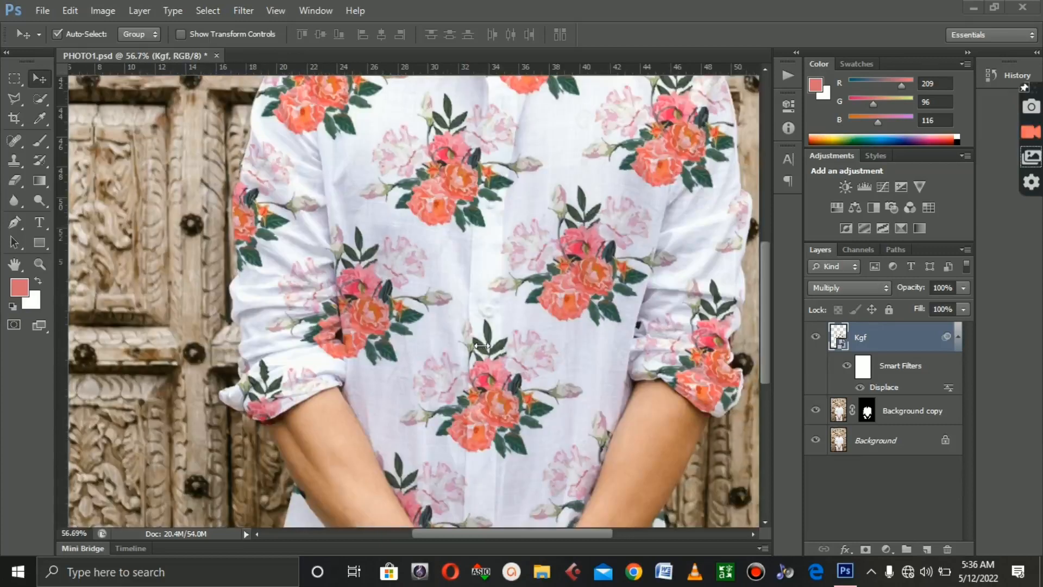
scroll(503, 347, "up", 1)
scroll(537, 326, "up", 3)
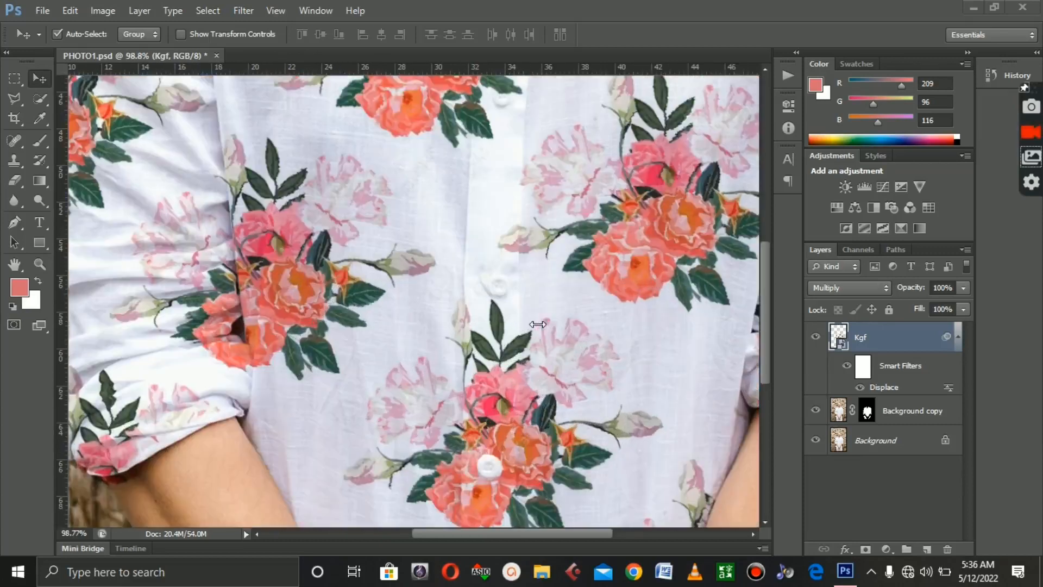
scroll(525, 293, "up", 2)
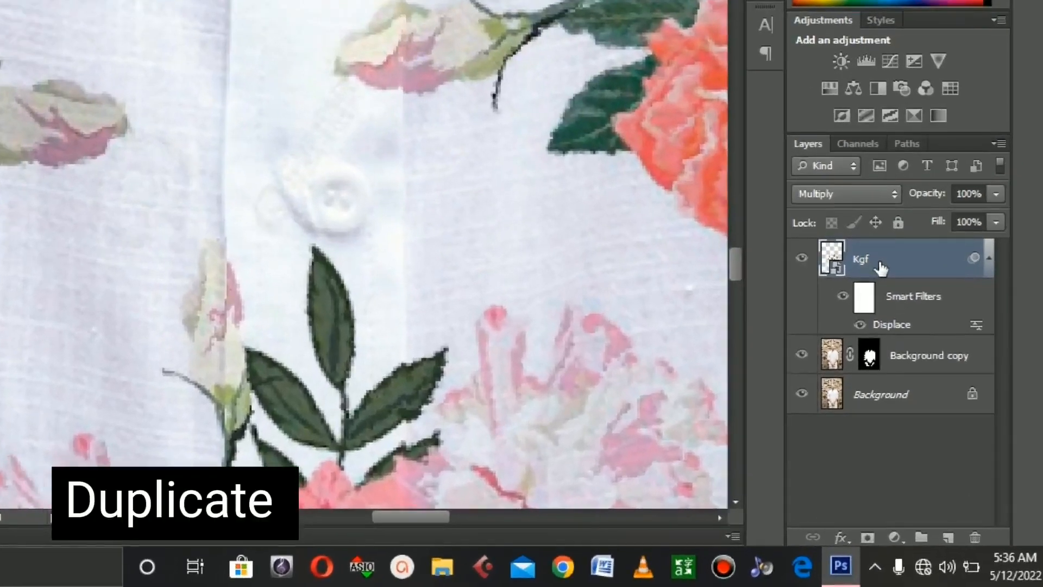
Duplicate the Kgf layer and hide the copy.
left_click_drag(877, 330, 949, 538)
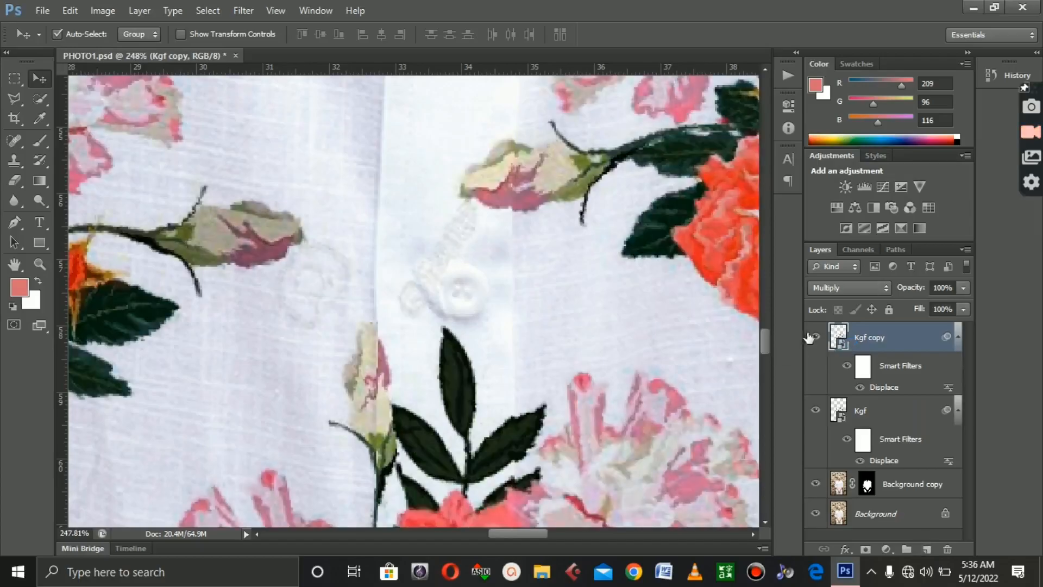
left_click(814, 338)
scroll(477, 285, "down", 6)
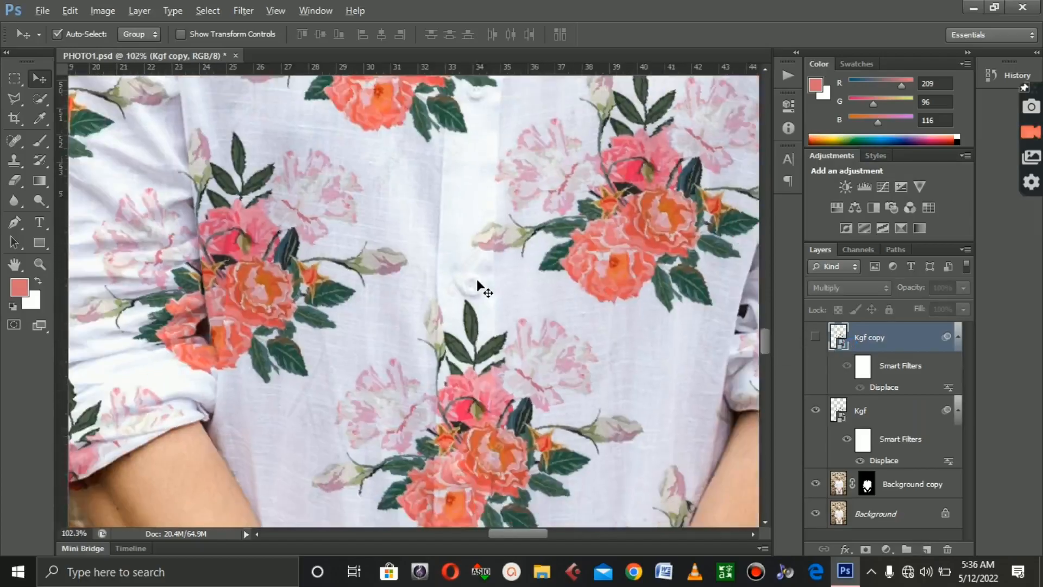
scroll(477, 284, "down", 3)
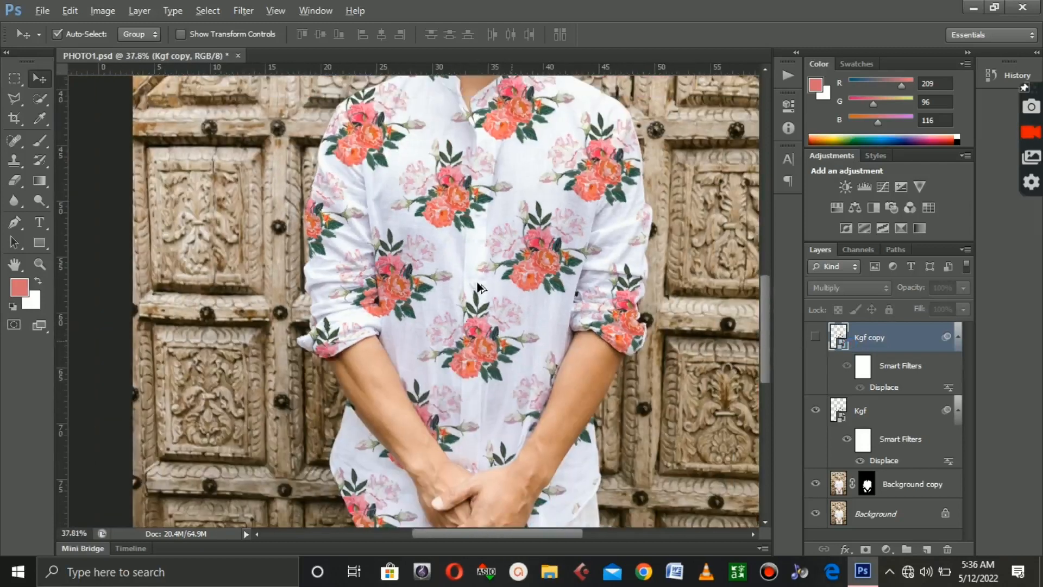
Rasterize the original Kgf layer below the hidden copy.
left_click(910, 414)
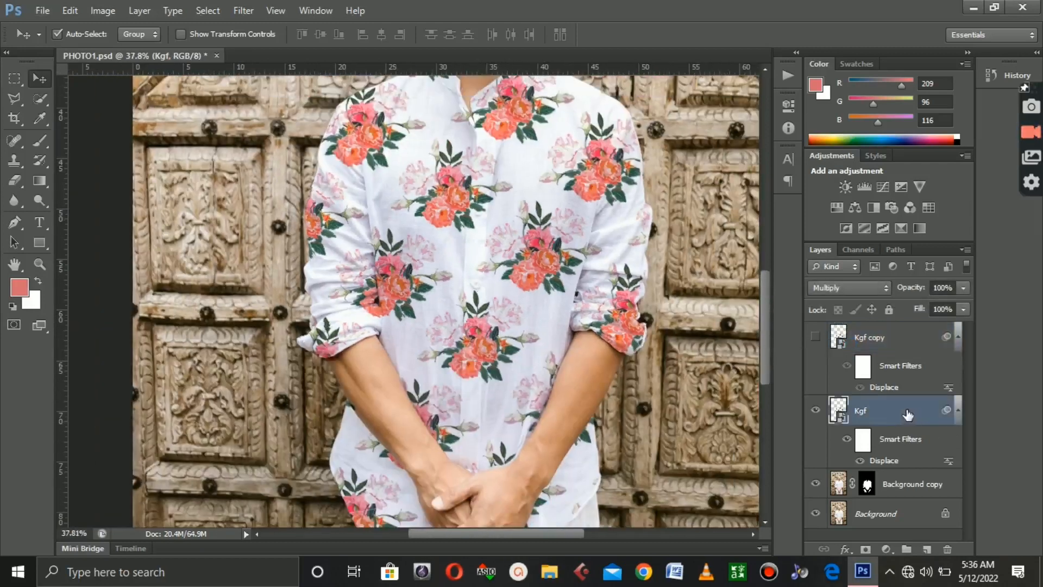
right_click(880, 413)
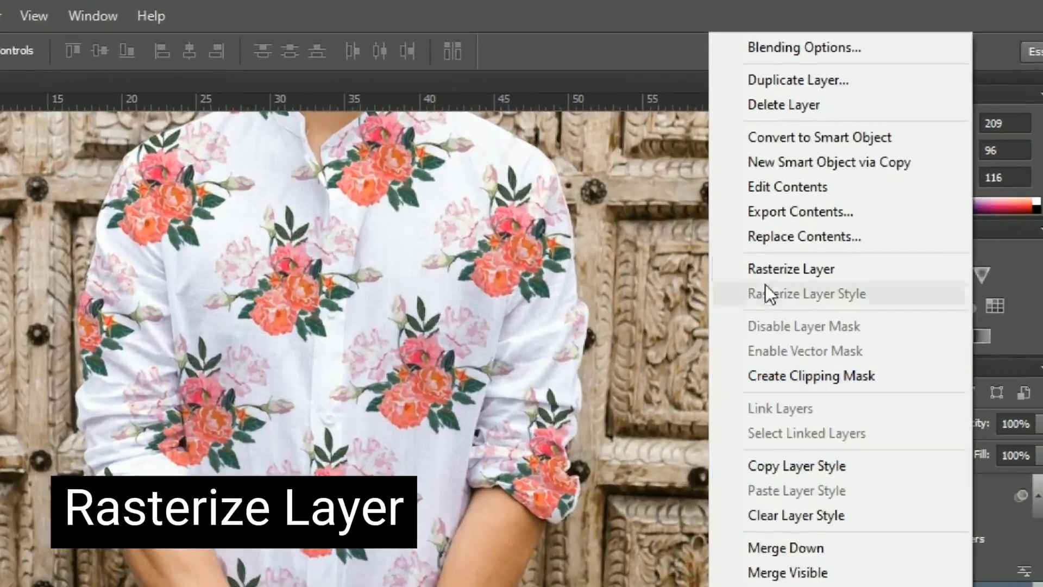
left_click(765, 275)
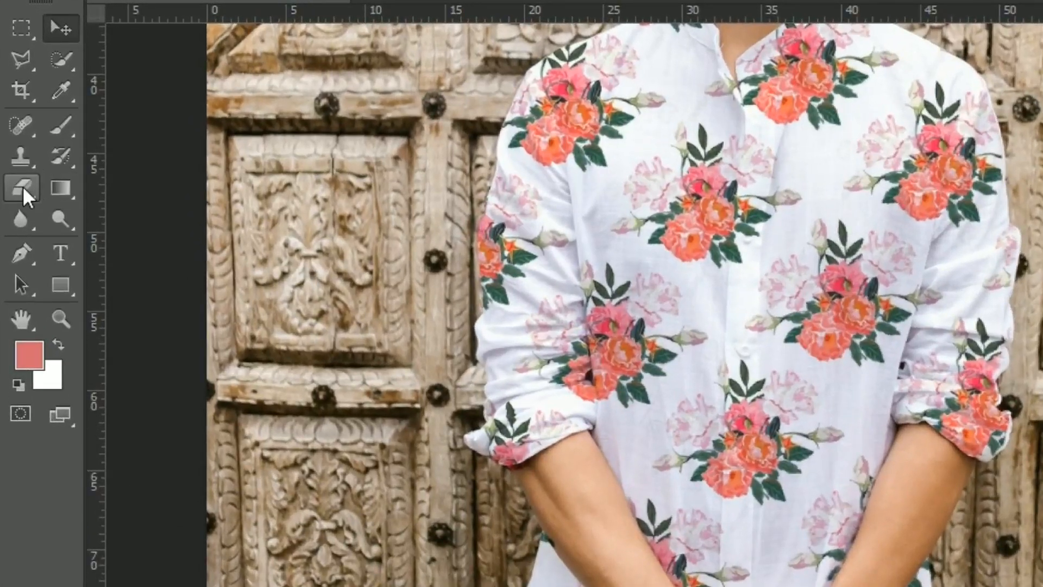
Erase the print on the Kgf layer over the shirt button just above the lower central bouquet, using a size 16 Eraser.
left_click(22, 186)
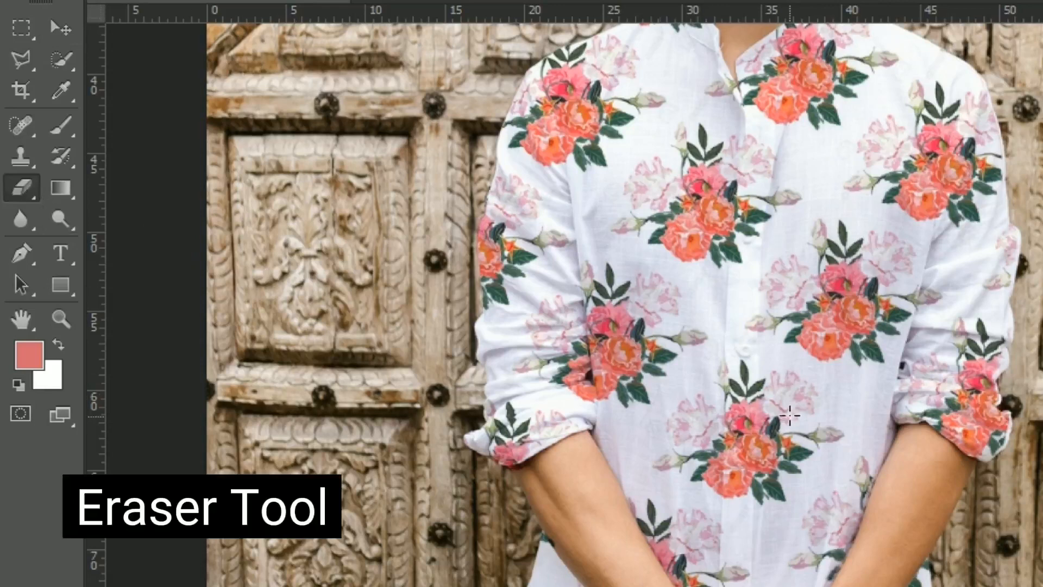
scroll(757, 358, "up", 6)
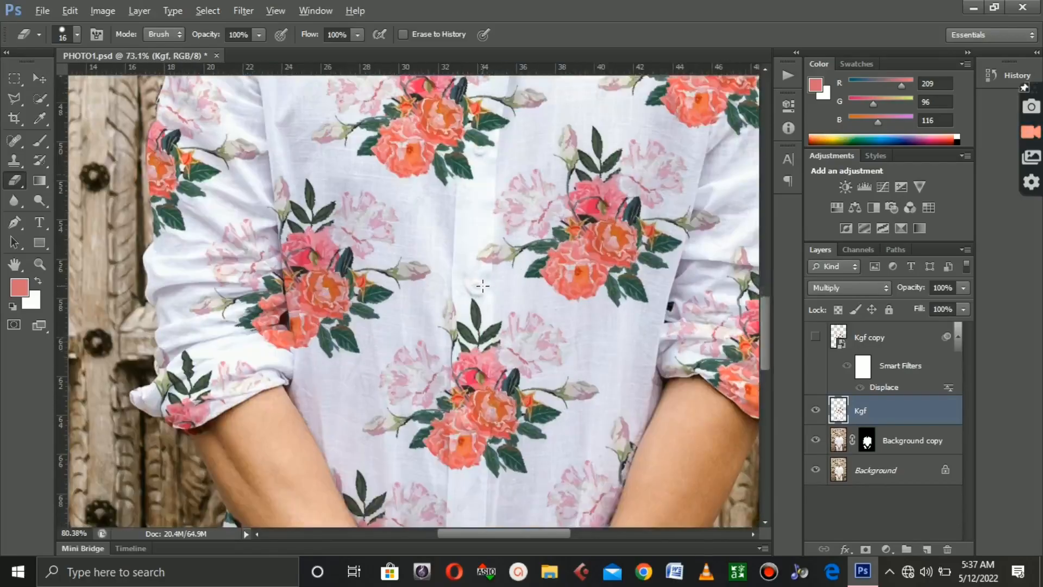
scroll(482, 286, "up", 5)
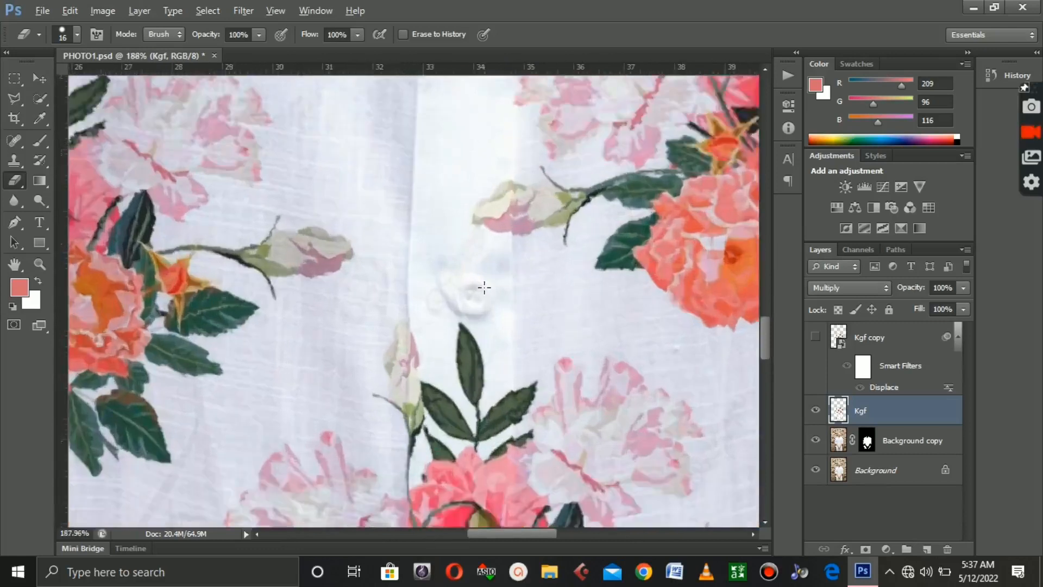
scroll(486, 288, "up", 3)
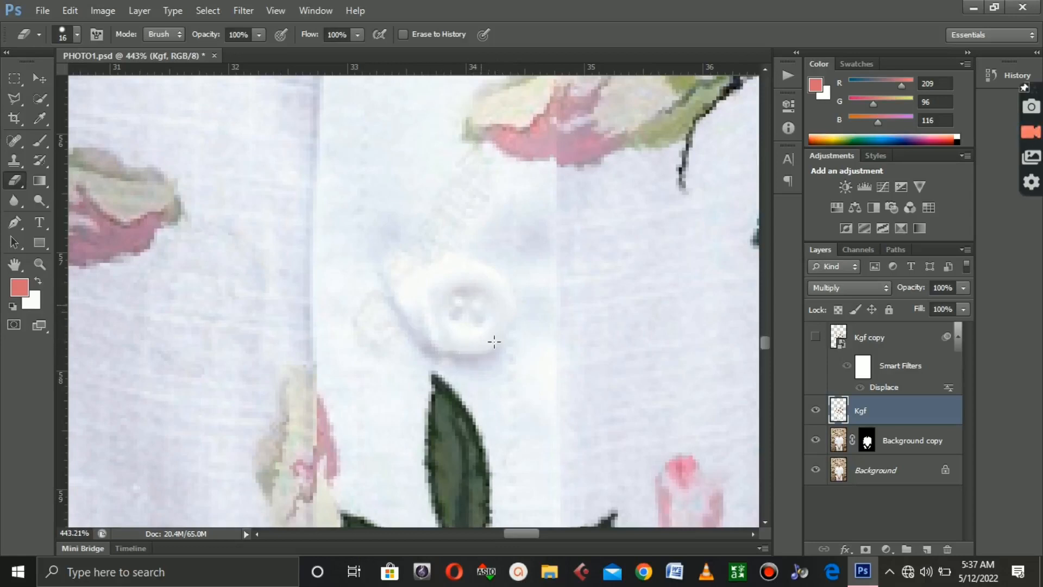
Erase the print from the next shirt button up, beside the green leaves of the chest bouquet.
scroll(478, 296, "down", 6)
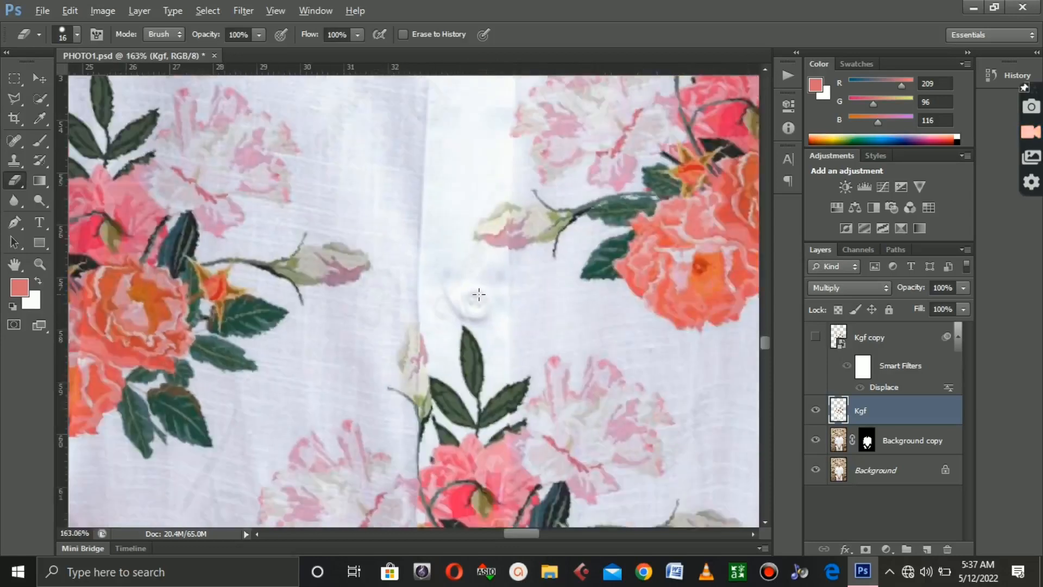
scroll(495, 287, "up", 2)
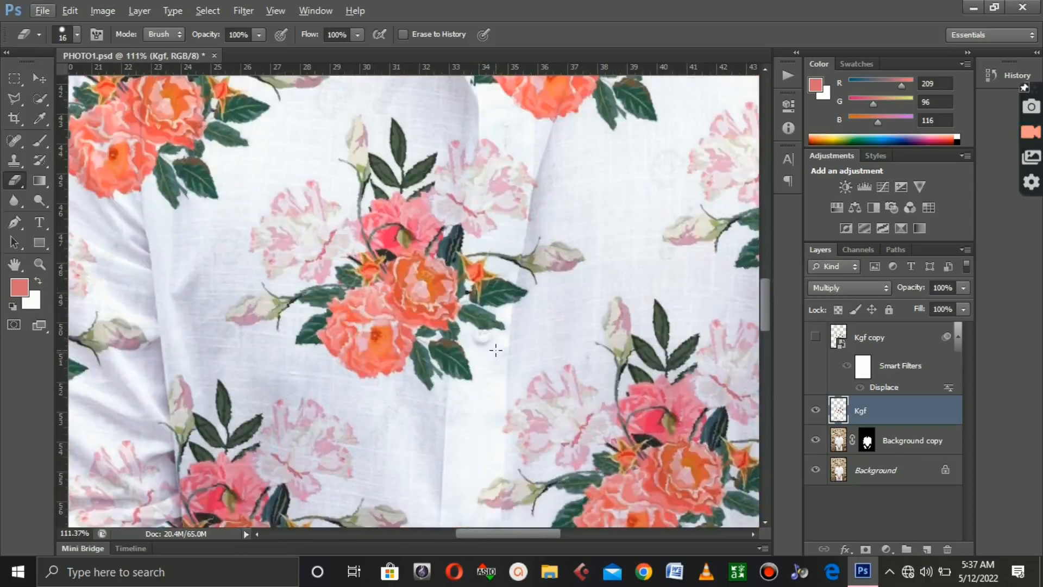
scroll(487, 339, "up", 4)
scroll(487, 339, "up", 1)
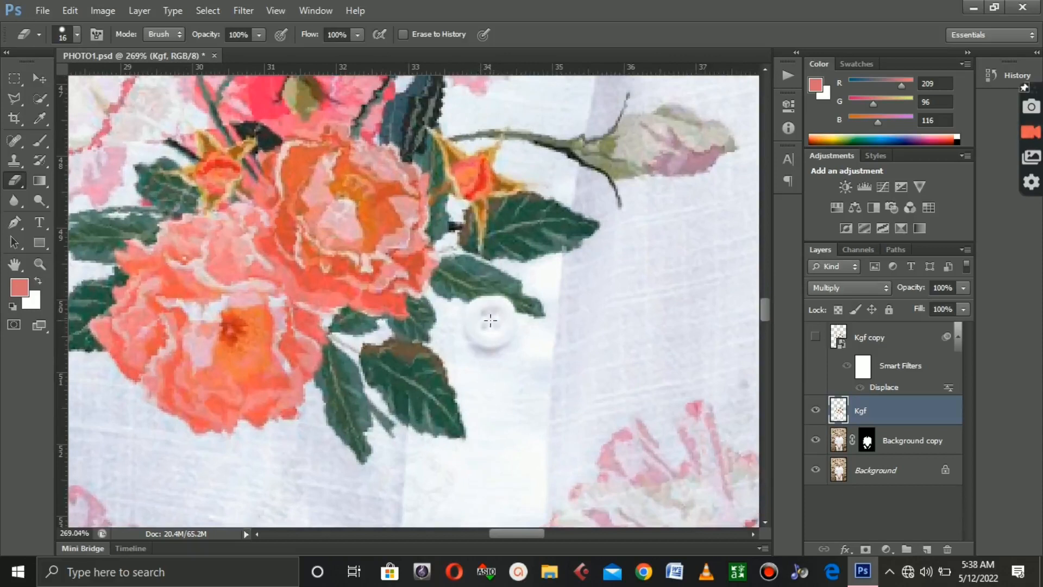
Erase the print from the shirt button hidden under the orange roses of the lower central bouquet.
scroll(492, 296, "down", 4)
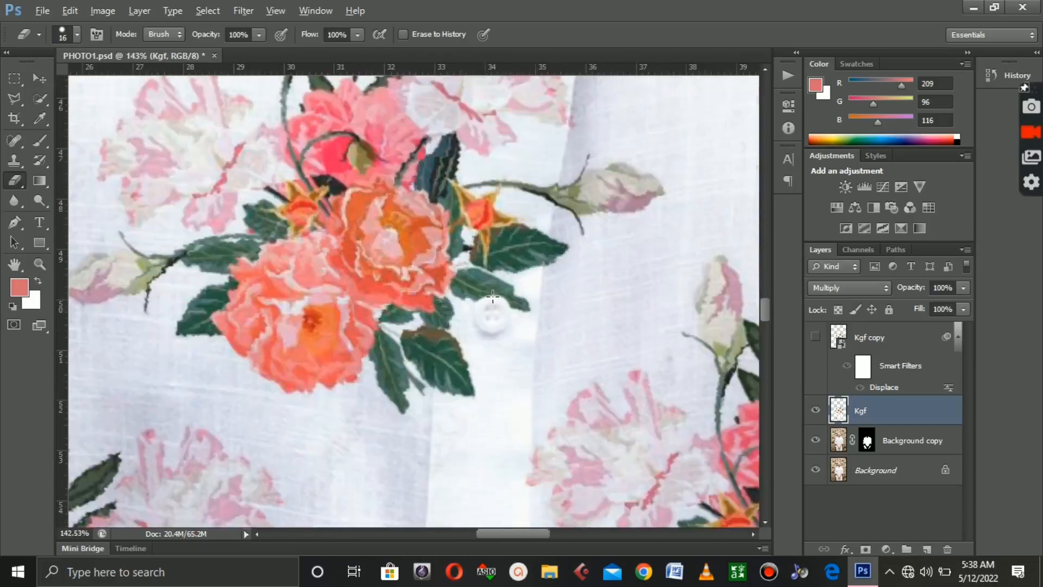
scroll(512, 235, "down", 5)
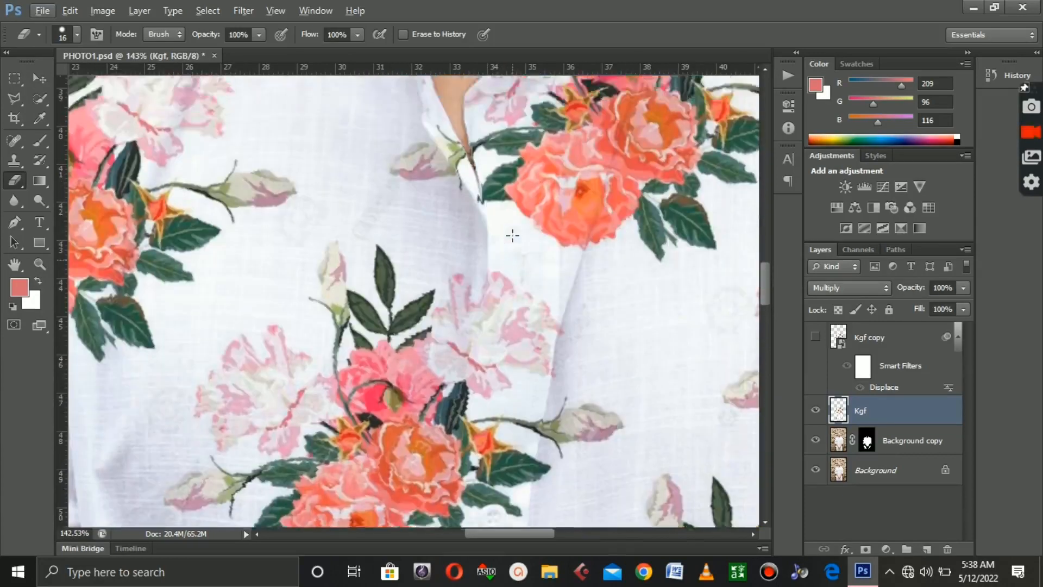
scroll(502, 257, "down", 10)
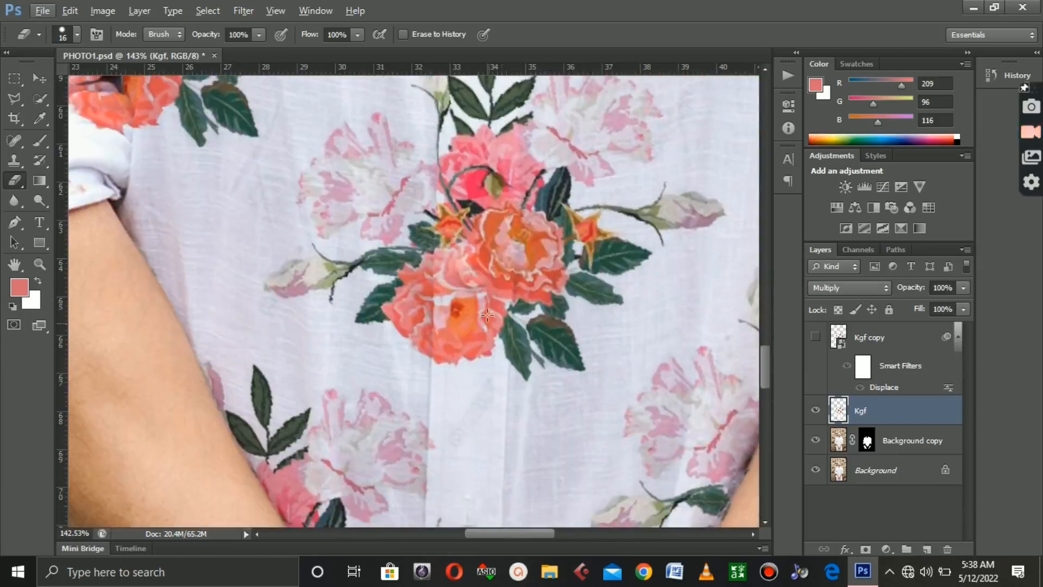
scroll(488, 314, "up", 5)
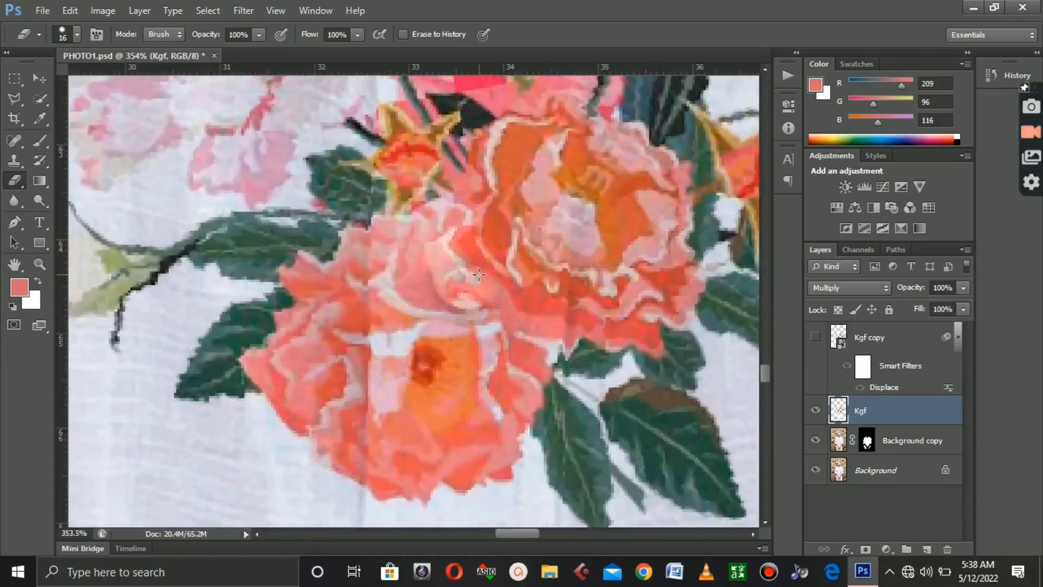
scroll(479, 274, "up", 1)
left_click_drag(479, 275, 464, 281)
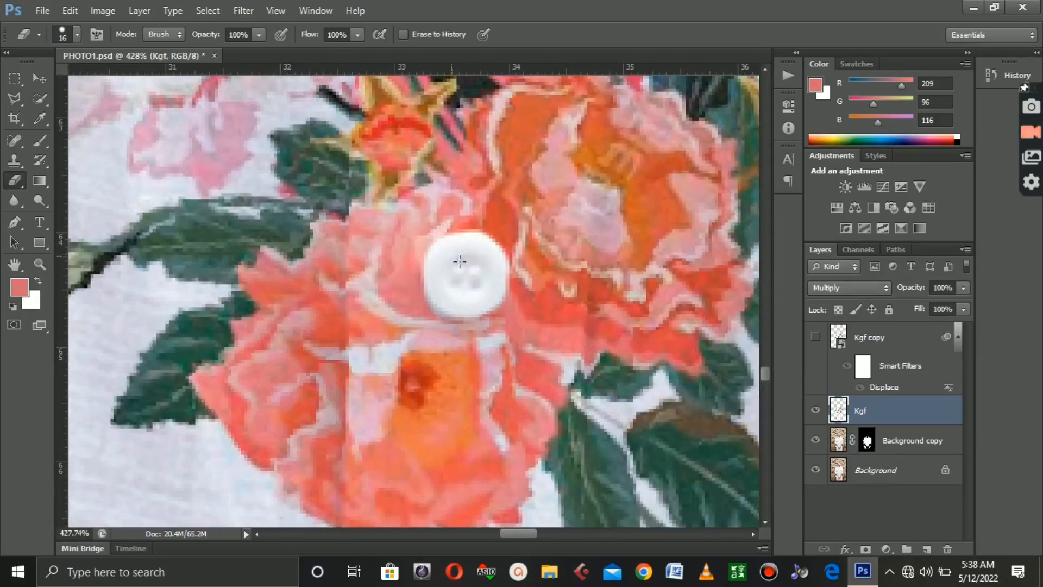
Examine the shirt front and its buttons at several magnifications to check the erased areas of the print.
scroll(469, 265, "down", 8)
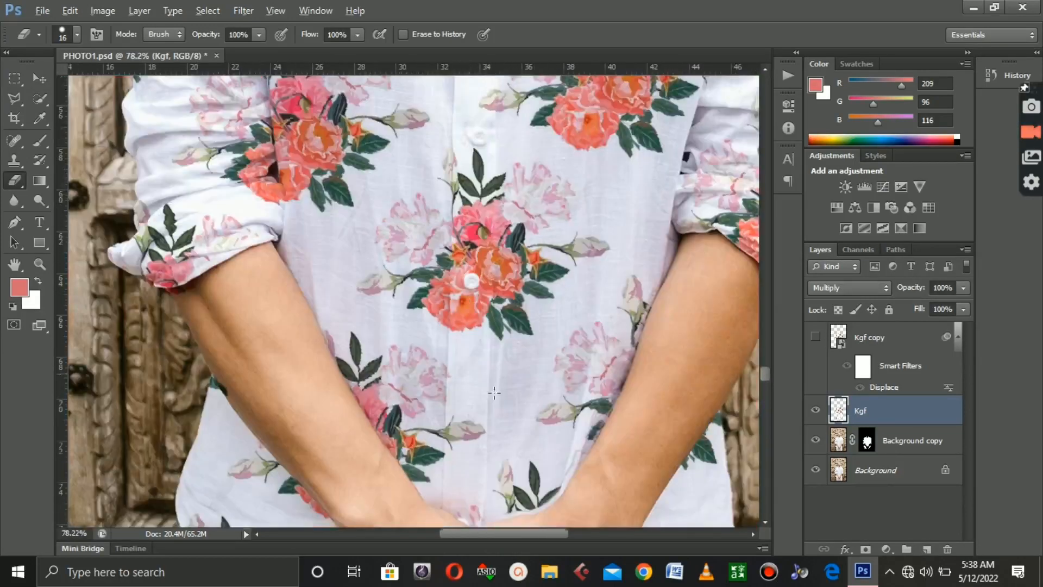
scroll(498, 400, "down", 1)
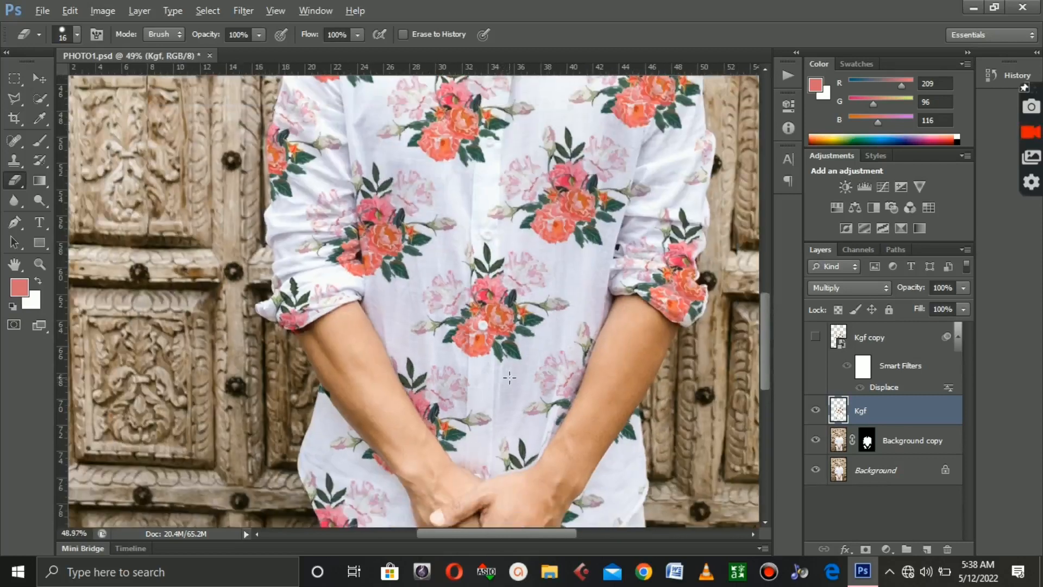
scroll(509, 377, "up", 2)
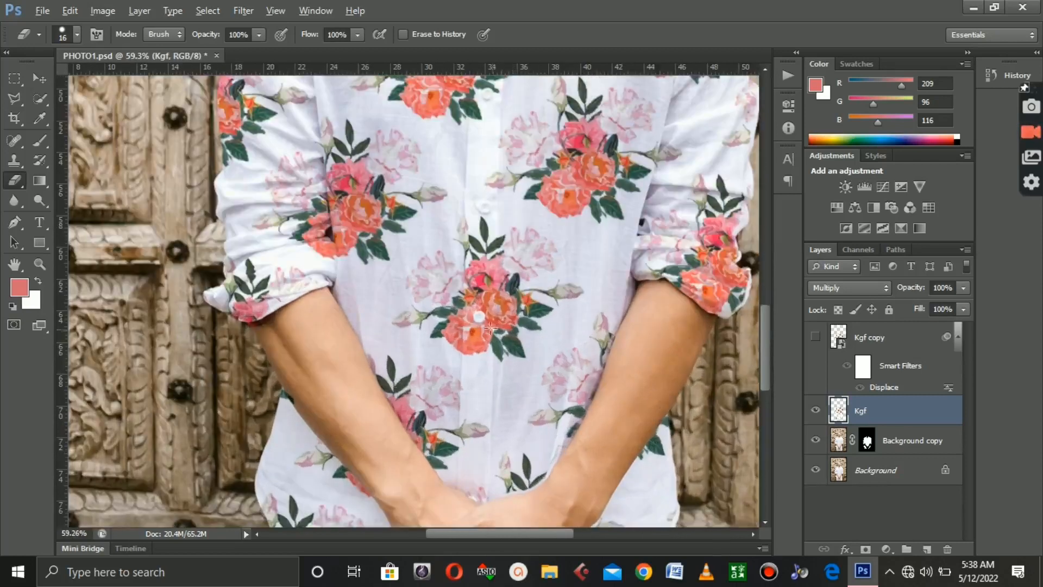
scroll(491, 327, "up", 5)
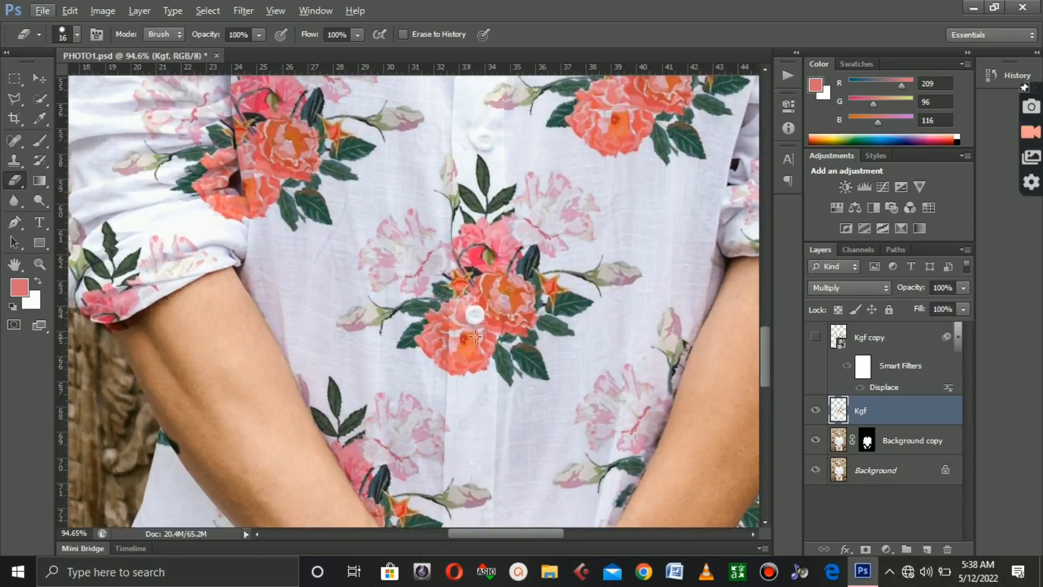
scroll(476, 326, "up", 5)
scroll(533, 405, "down", 15)
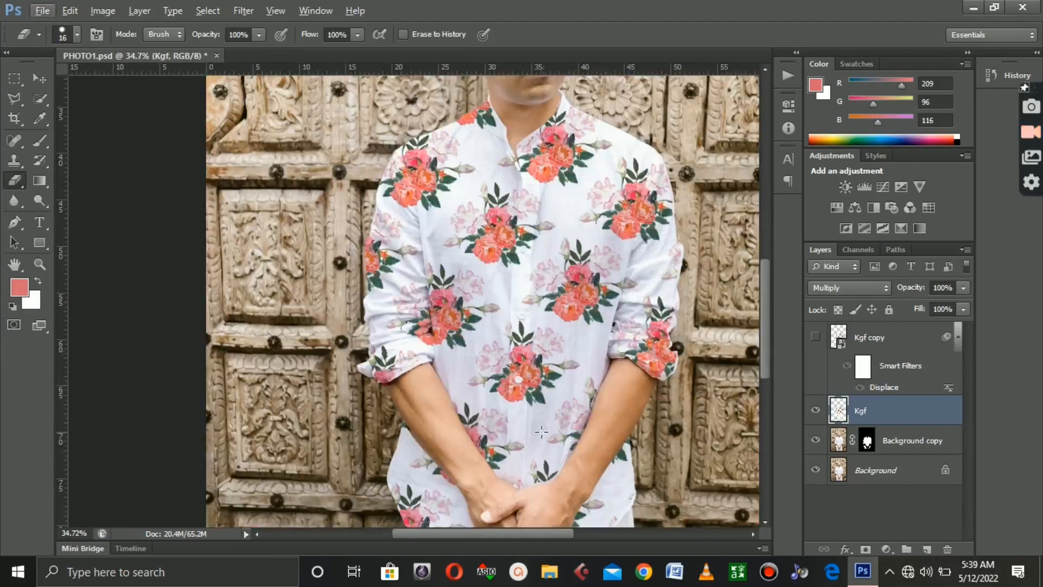
scroll(541, 432, "up", 12)
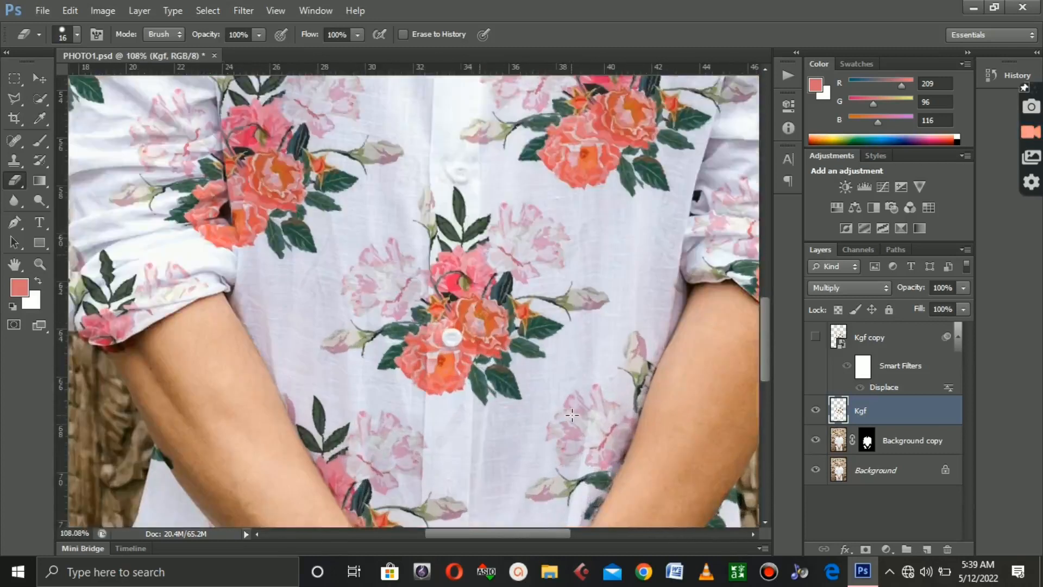
scroll(572, 415, "up", 2)
scroll(572, 415, "up", 6)
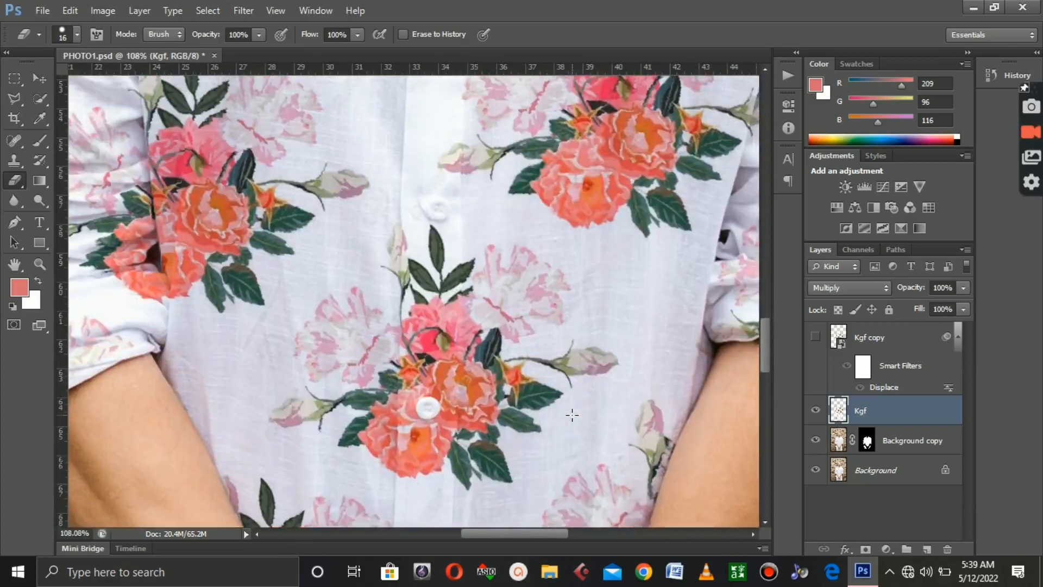
scroll(566, 406, "down", 3)
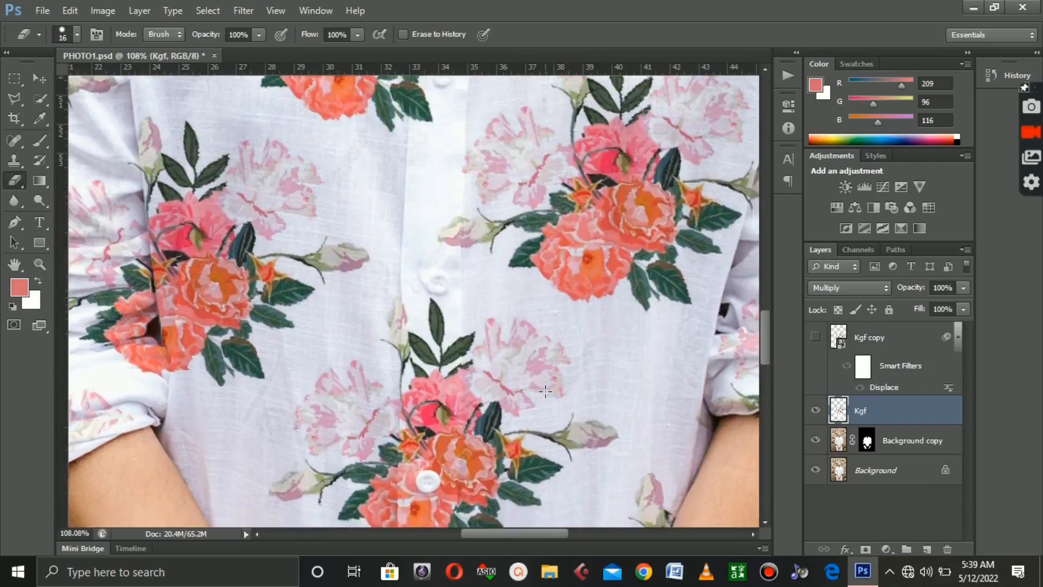
scroll(545, 391, "up", 3)
scroll(546, 391, "down", 3)
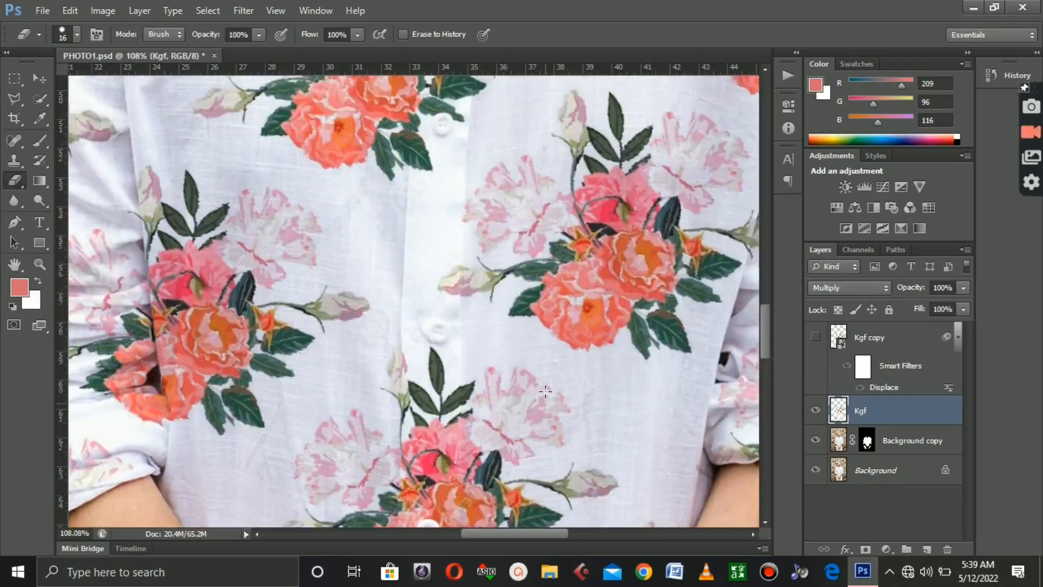